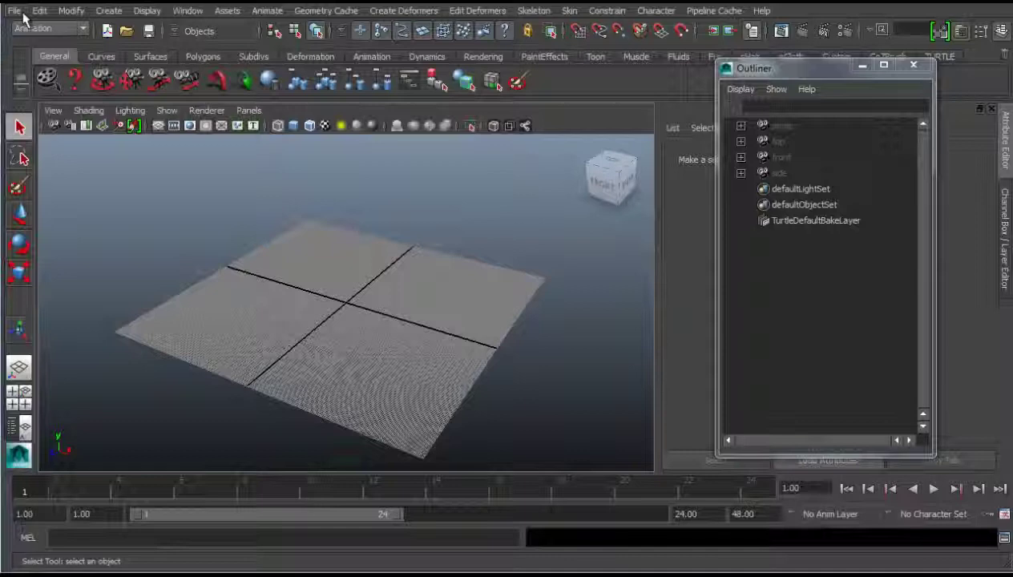
# Step: Set Q:\Building_blocks as the current Maya project with File > Set Project
pyautogui.click(15, 11)
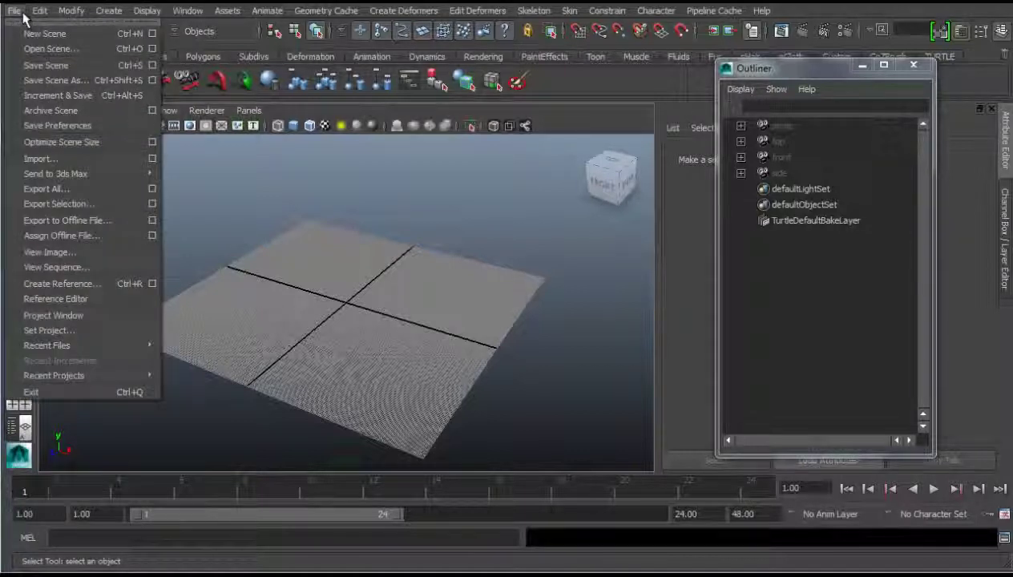
pyautogui.click(50, 332)
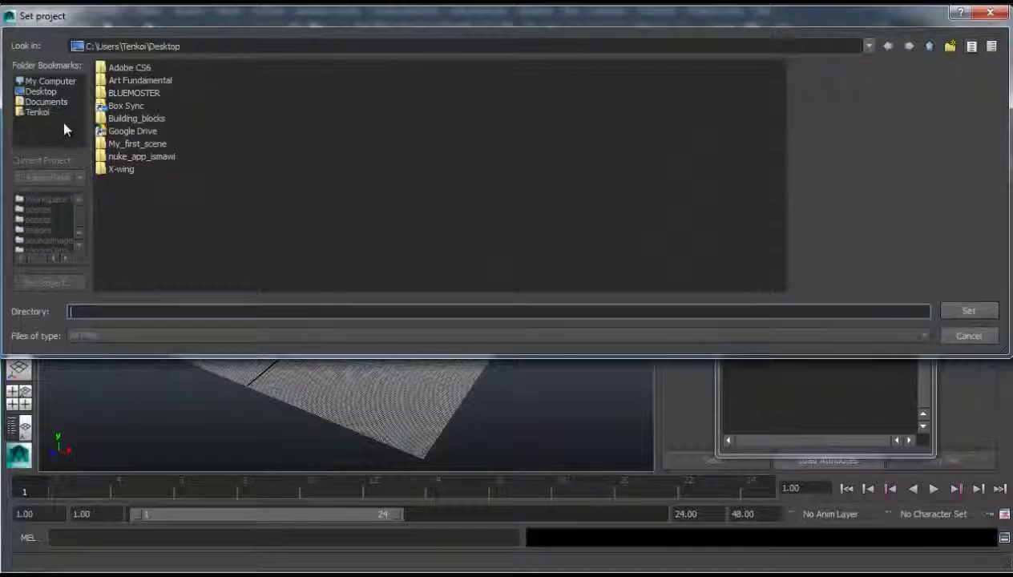
pyautogui.click(52, 81)
pyautogui.click(126, 158)
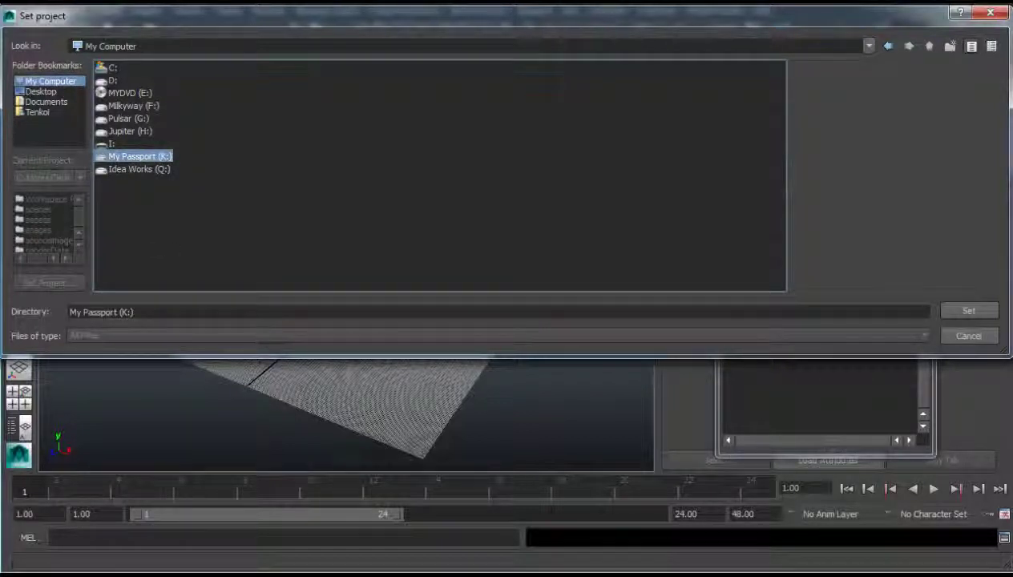
pyautogui.doubleClick(137, 170)
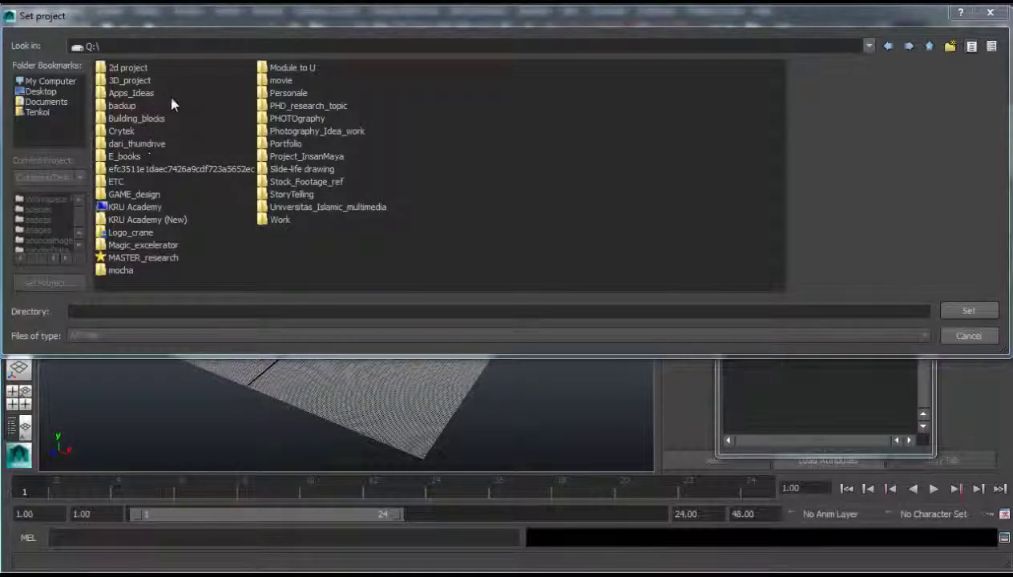
pyautogui.click(136, 121)
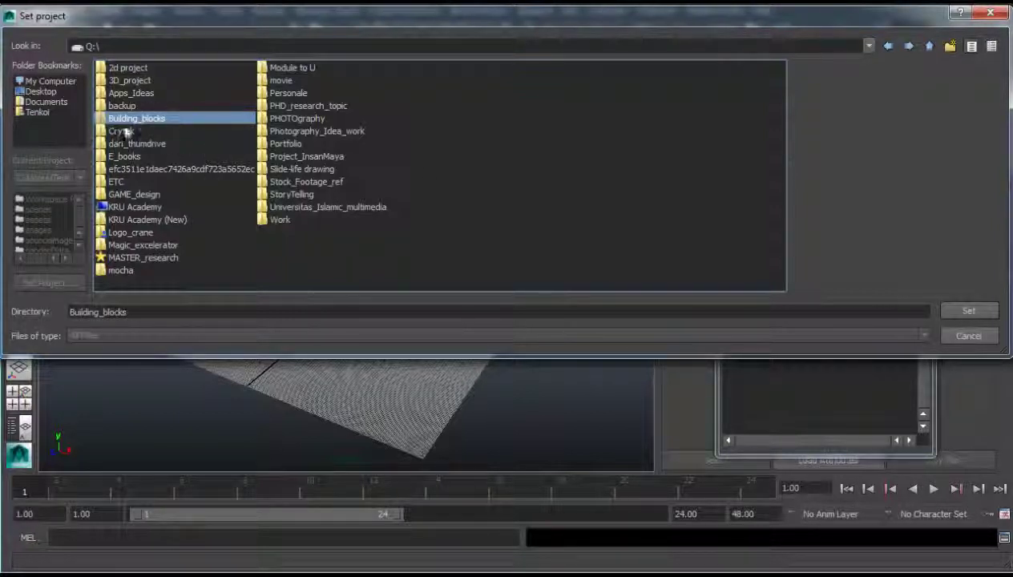
pyautogui.click(952, 317)
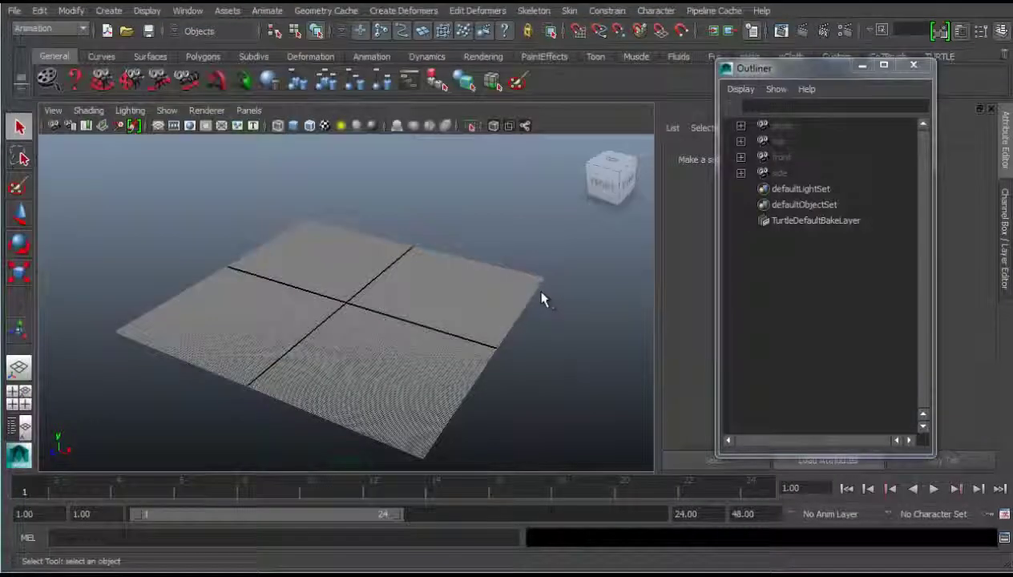
pyautogui.click(14, 10)
# Step: Open building_014.mb, discarding changes to the untitled scene
pyautogui.click(14, 10)
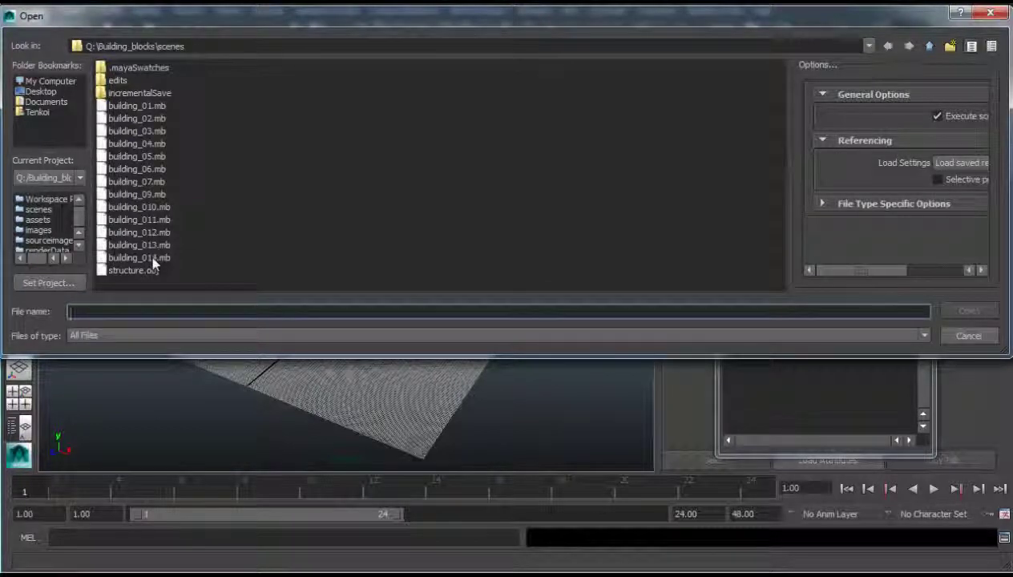
pyautogui.doubleClick(152, 258)
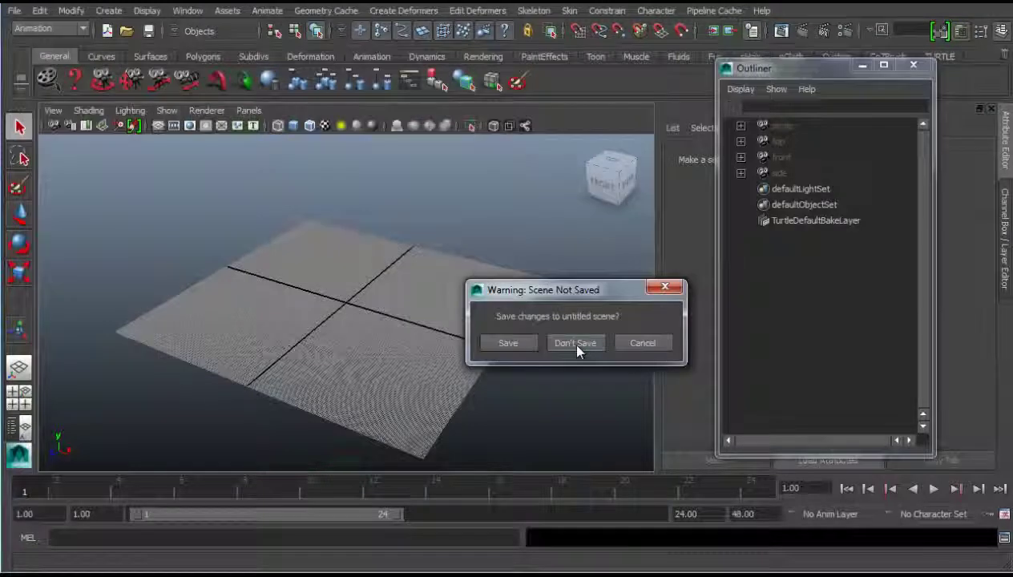
pyautogui.click(576, 343)
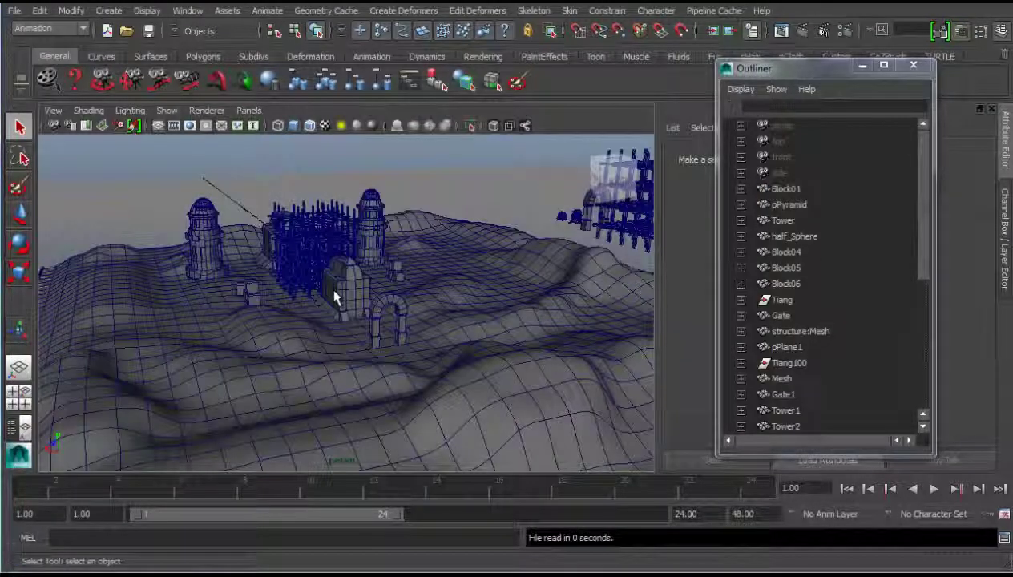
# Step: Orbit and zoom around the terrain to inspect the towers, arch and scaffold
pyautogui.moveTo(313, 299)
pyautogui.keyDown('alt'); pyautogui.mouseDown()
pyautogui.moveTo(434, 285)
pyautogui.moveTo(362, 301)
pyautogui.moveTo(488, 309)
pyautogui.moveTo(334, 403)
pyautogui.moveTo(242, 273)
pyautogui.mouseUp(); pyautogui.keyUp('alt')
pyautogui.scroll(3, 365, 300)
pyautogui.scroll(-3, 308, 275)
pyautogui.keyDown('alt'); pyautogui.moveTo(309, 275); pyautogui.dragTo(402, 255); pyautogui.keyUp('alt')
pyautogui.moveTo(402, 256)
pyautogui.keyDown('alt'); pyautogui.mouseDown(button='right')
pyautogui.moveTo(488, 248)
pyautogui.moveTo(375, 256)
pyautogui.mouseUp(button='right'); pyautogui.keyUp('alt')
pyautogui.moveTo(375, 256)
pyautogui.keyDown('alt'); pyautogui.mouseDown()
pyautogui.moveTo(241, 263)
pyautogui.moveTo(414, 272)
pyautogui.moveTo(276, 271)
pyautogui.moveTo(377, 294)
pyautogui.moveTo(189, 280)
pyautogui.moveTo(612, 266)
pyautogui.moveTo(416, 275)
pyautogui.moveTo(261, 266)
pyautogui.mouseUp(); pyautogui.keyUp('alt')
pyautogui.scroll(3, 380, 296)
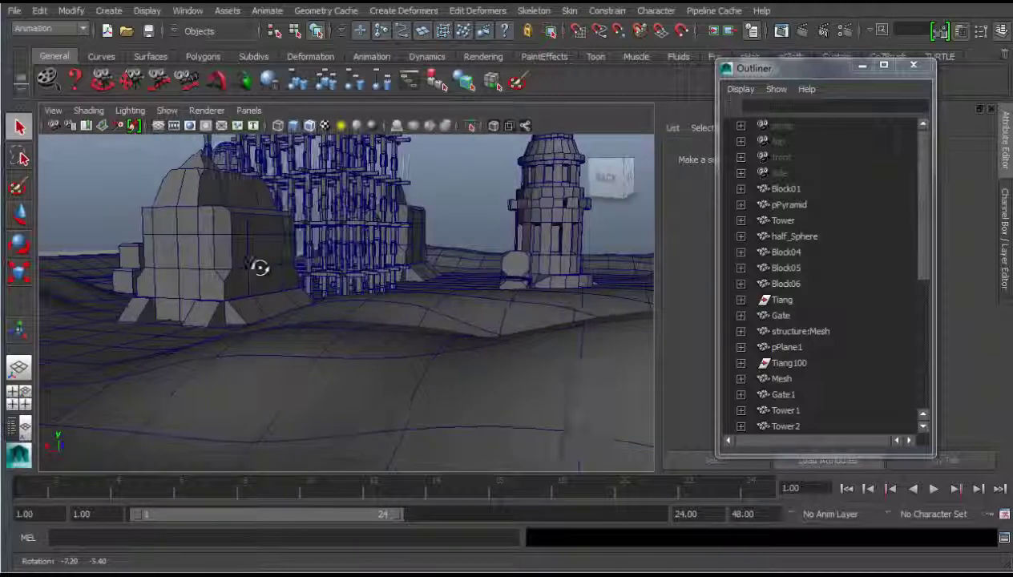
pyautogui.scroll(-5, 339, 267)
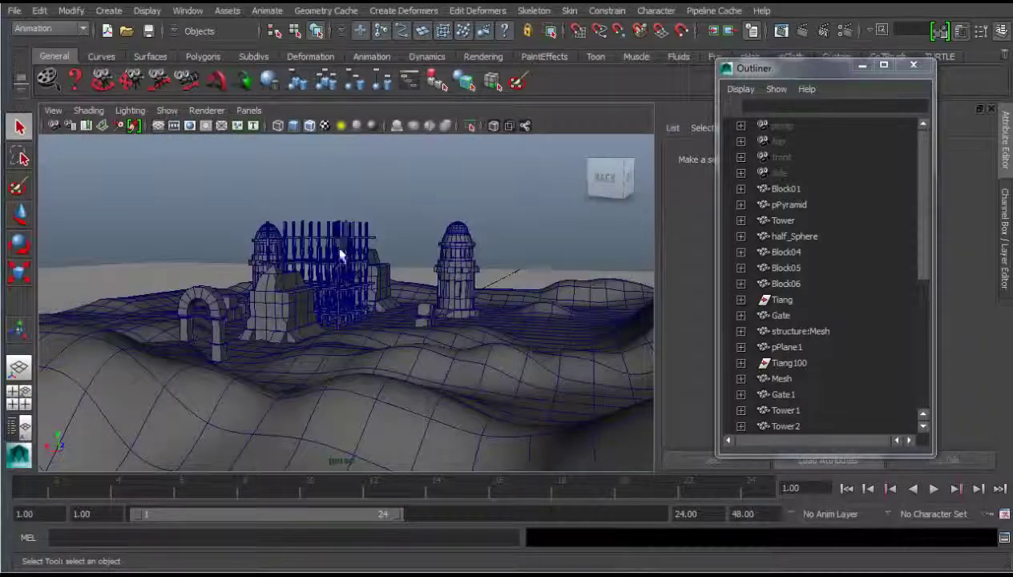
pyautogui.moveTo(339, 267)
pyautogui.keyDown('alt'); pyautogui.mouseDown()
pyautogui.moveTo(275, 272)
pyautogui.moveTo(357, 276)
pyautogui.moveTo(317, 248)
pyautogui.moveTo(328, 254)
pyautogui.moveTo(298, 251)
pyautogui.mouseUp(); pyautogui.keyUp('alt')
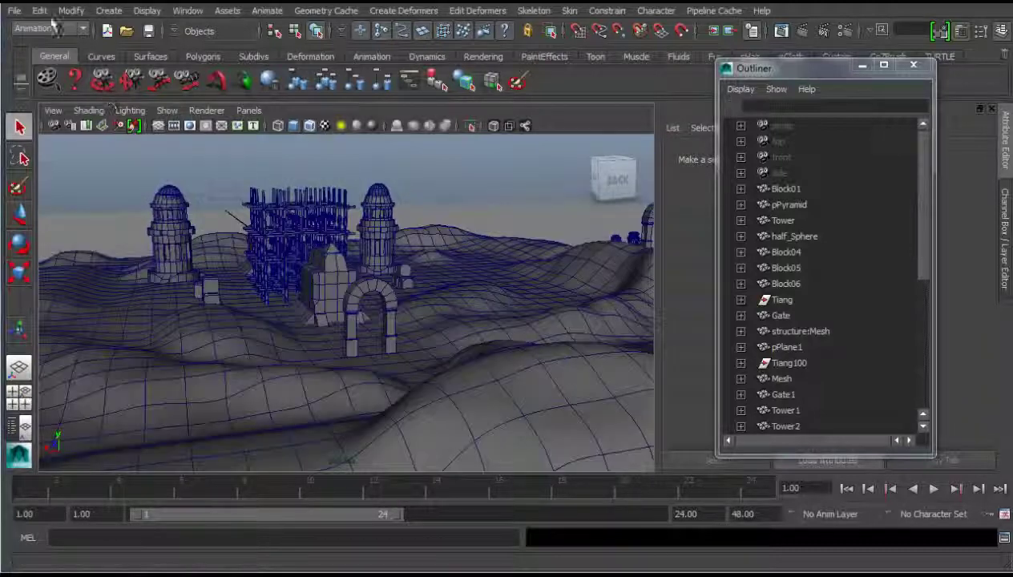
# Step: Import X_wing_curve_control.mb from Q:\3D_project\x-Wing_record\X-wing\scenes
pyautogui.click(14, 10)
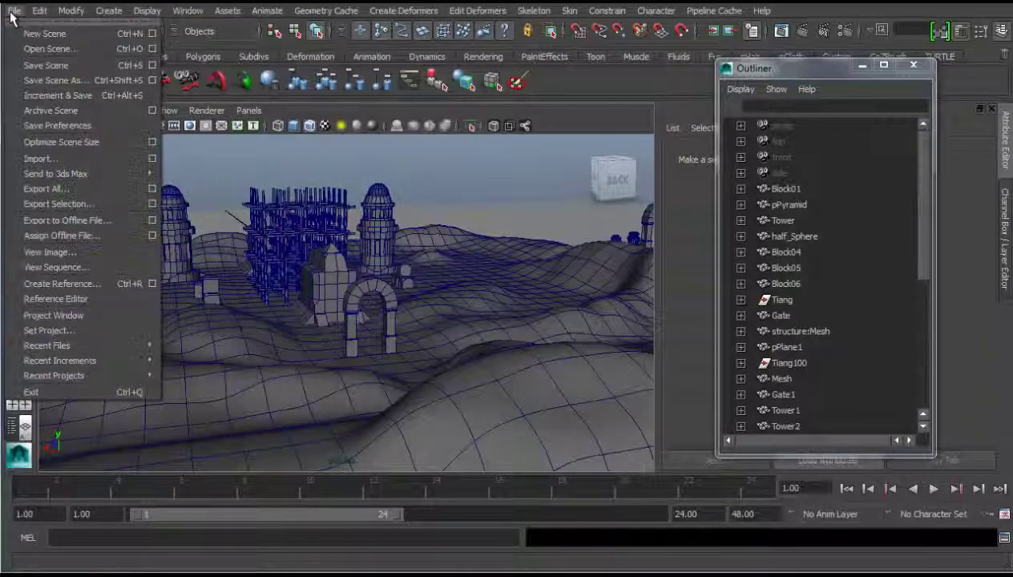
pyautogui.click(72, 157)
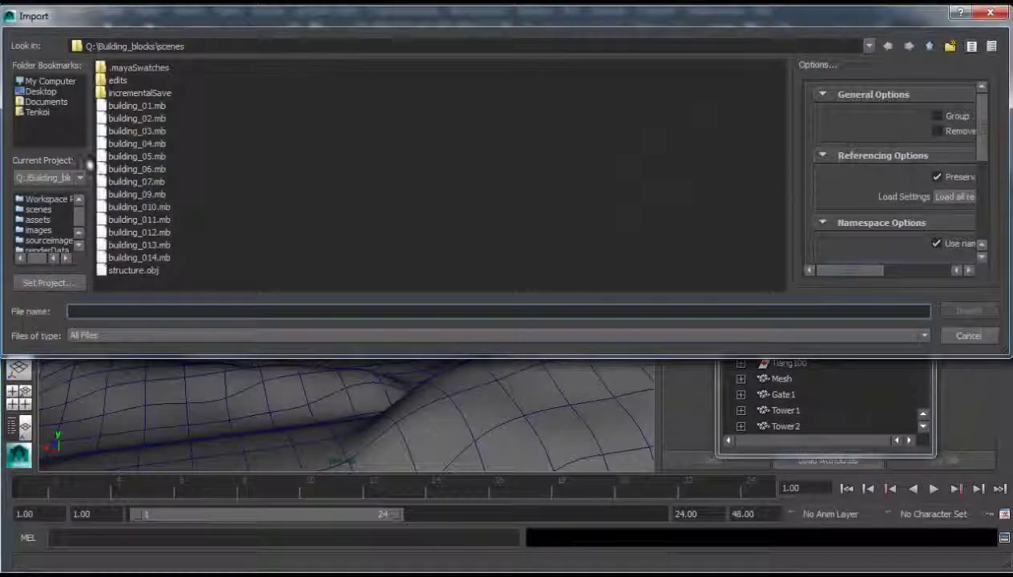
pyautogui.click(928, 46)
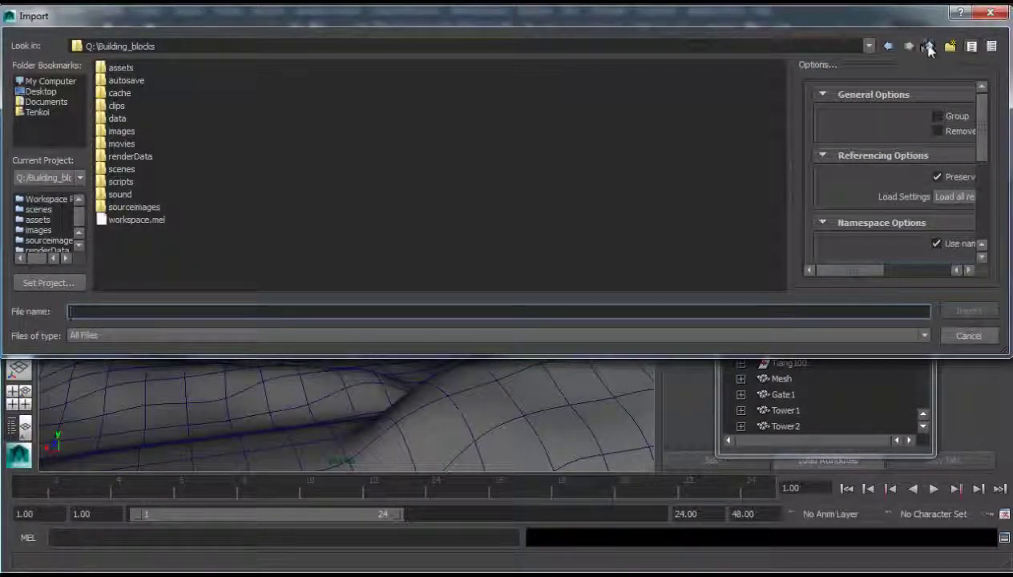
pyautogui.click(928, 45)
pyautogui.doubleClick(149, 80)
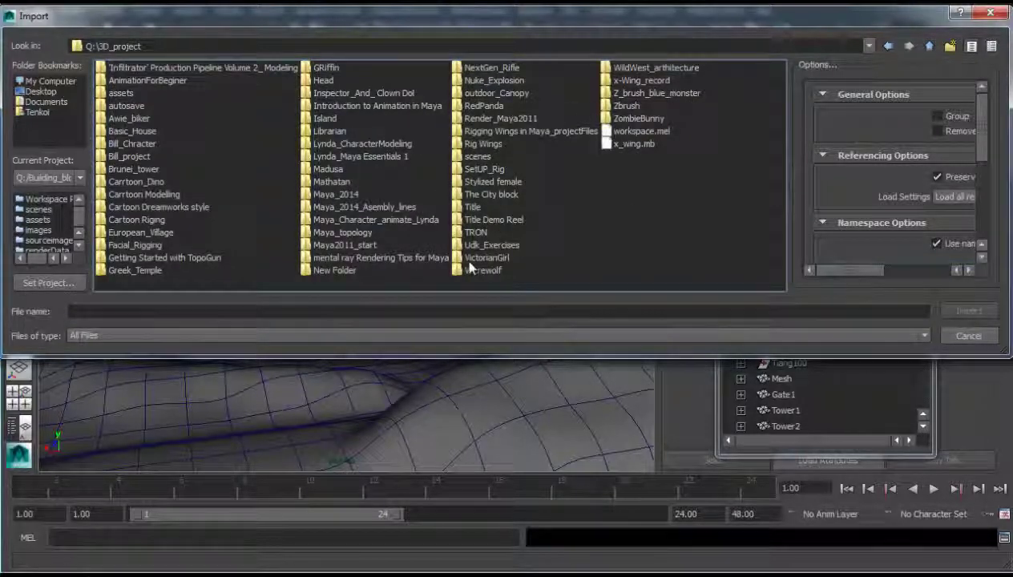
pyautogui.doubleClick(624, 81)
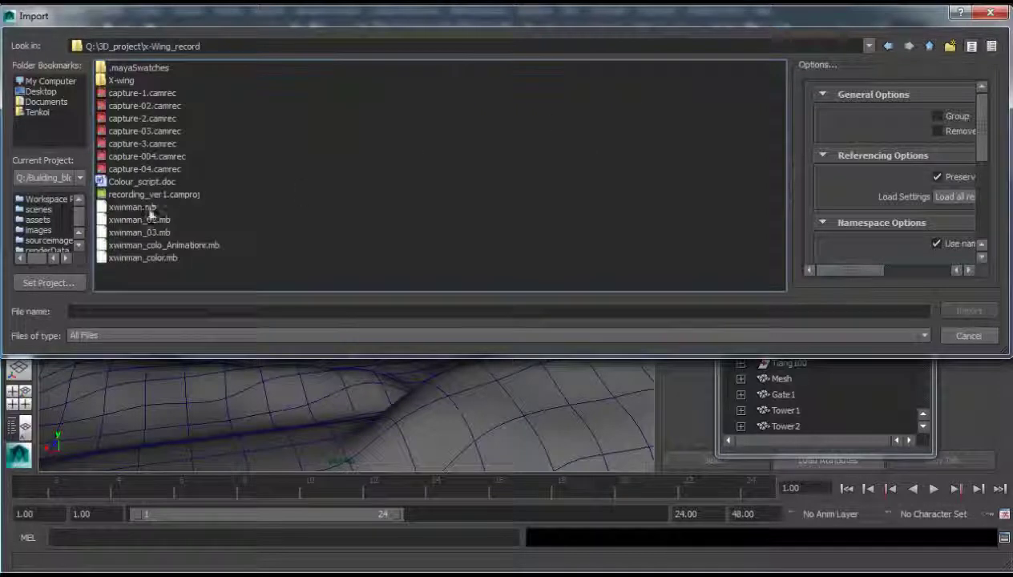
pyautogui.doubleClick(127, 79)
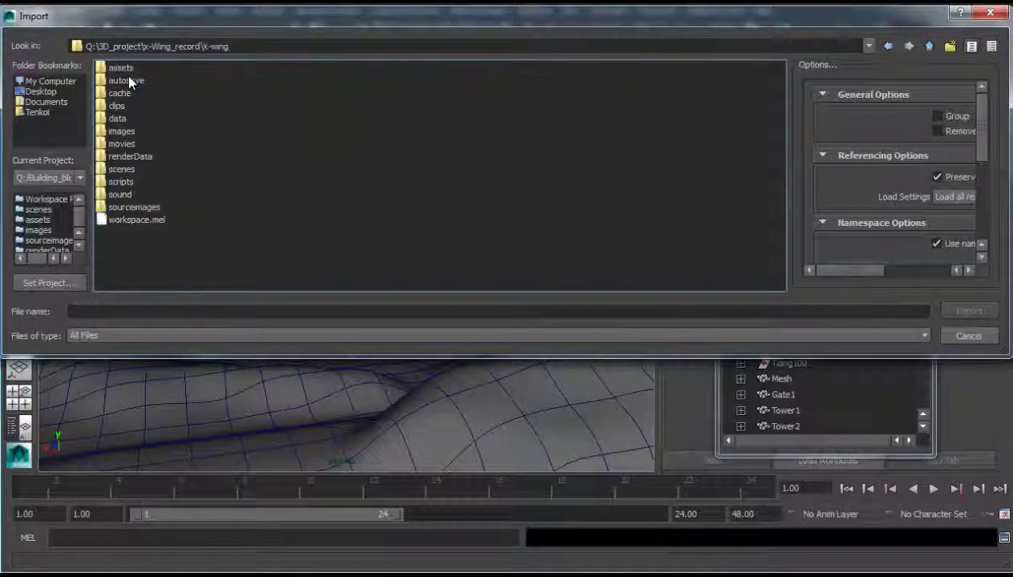
pyautogui.doubleClick(122, 169)
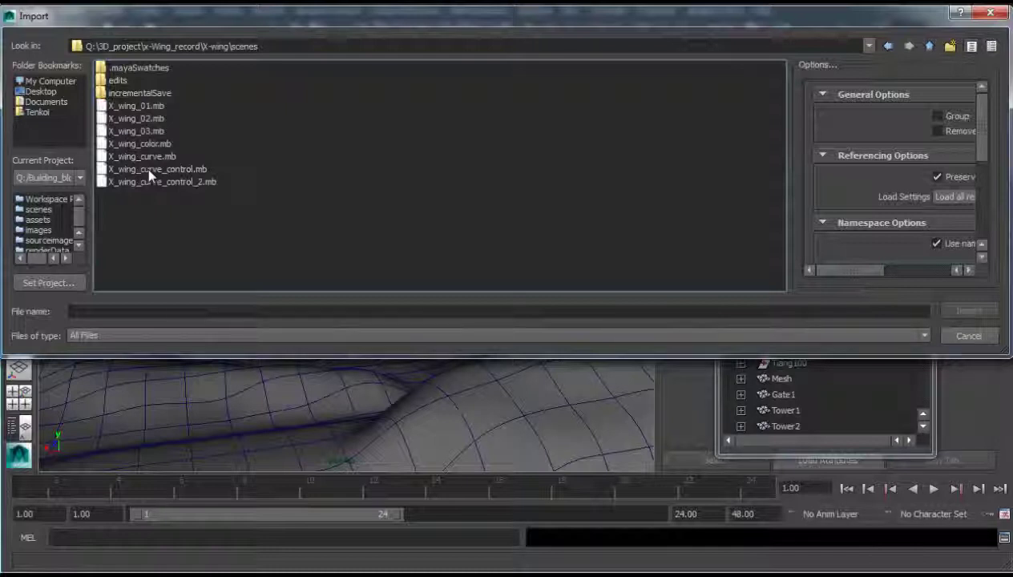
pyautogui.doubleClick(148, 170)
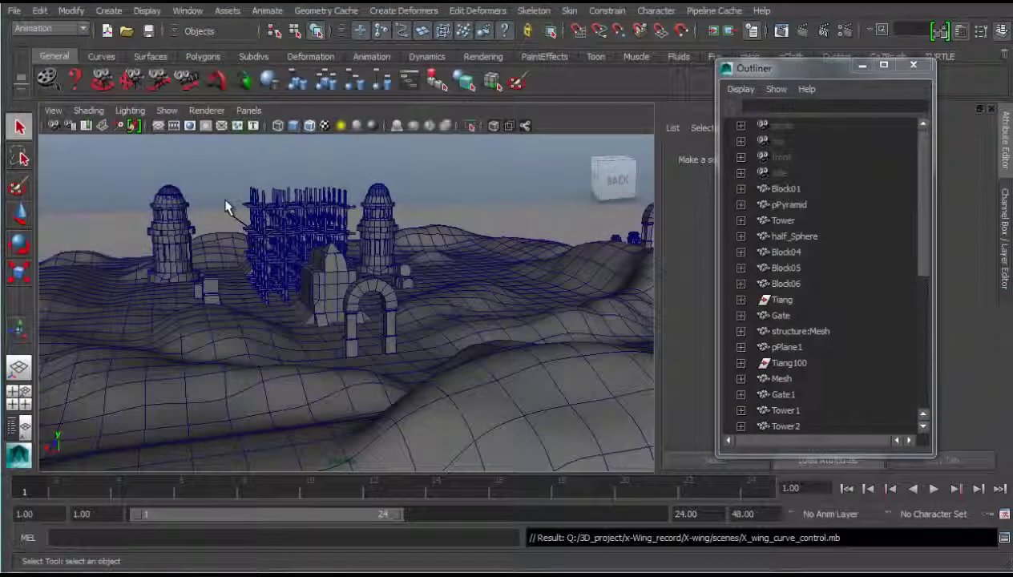
# Step: Select the X-wing's Master_control in the Outliner and frame it in the view
pyautogui.press('a')
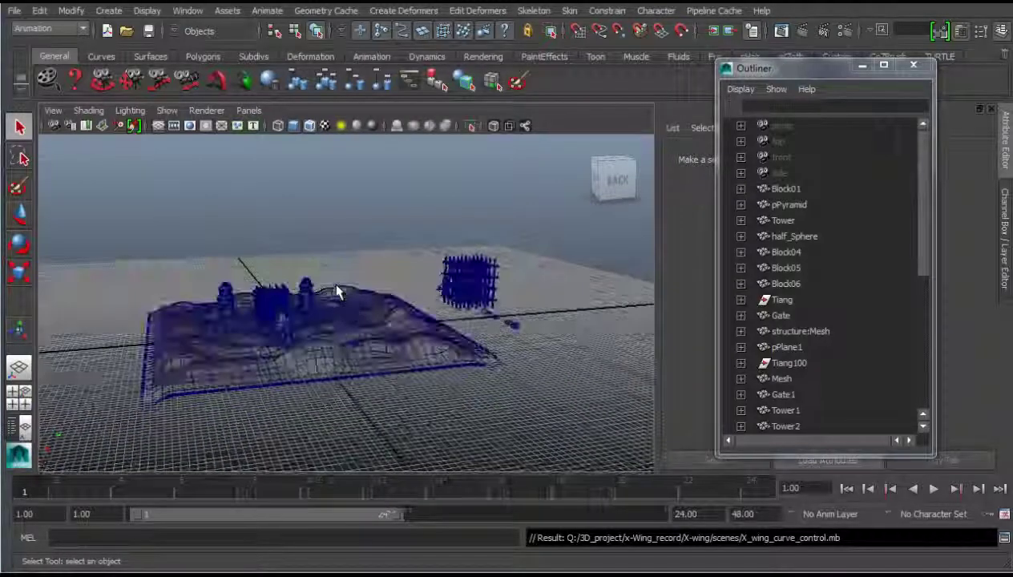
pyautogui.keyDown('alt'); pyautogui.moveTo(334, 335); pyautogui.dragTo(433, 318); pyautogui.keyUp('alt')
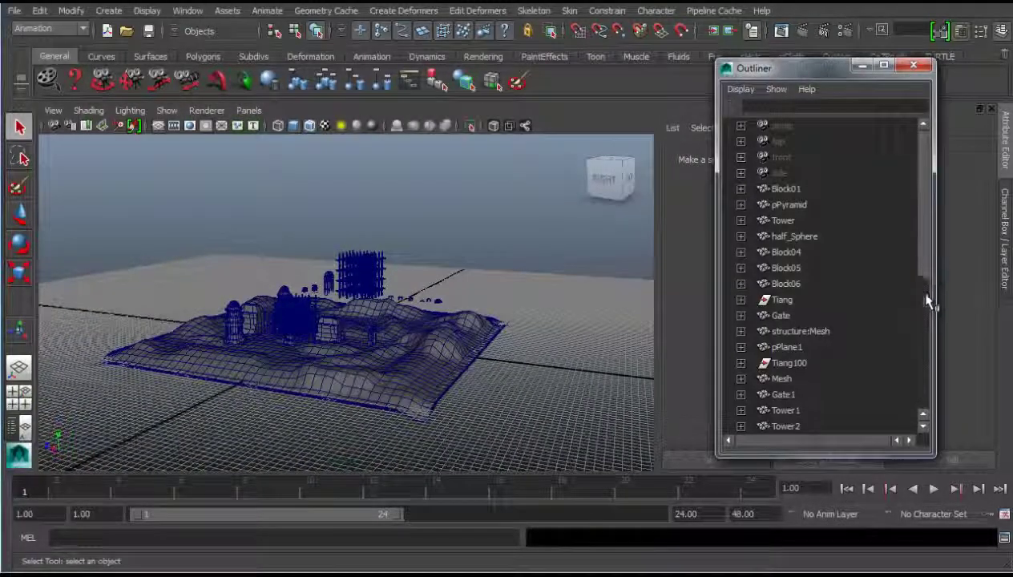
pyautogui.moveTo(927, 298); pyautogui.dragTo(931, 396)
pyautogui.click(745, 364)
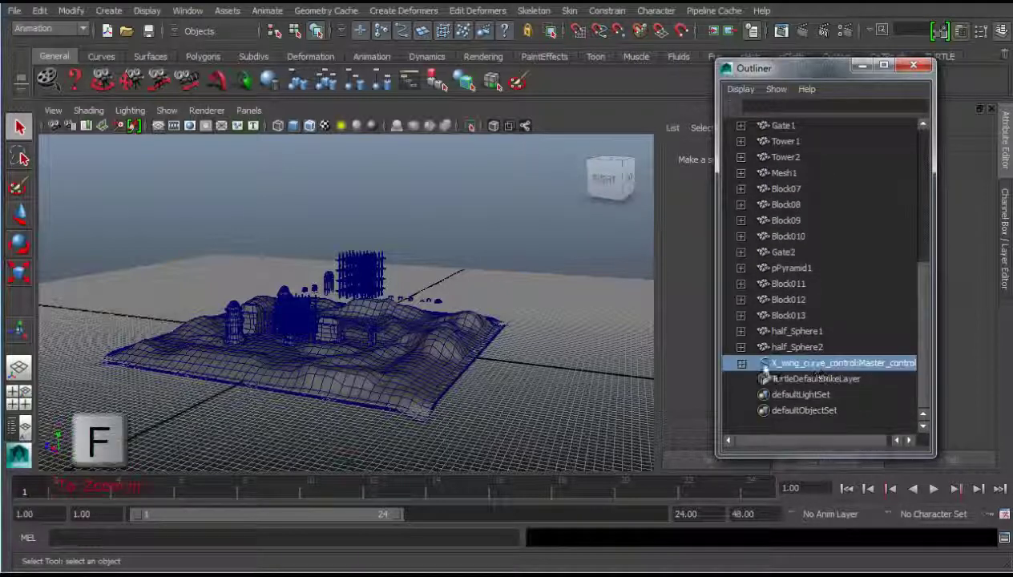
pyautogui.press('f')
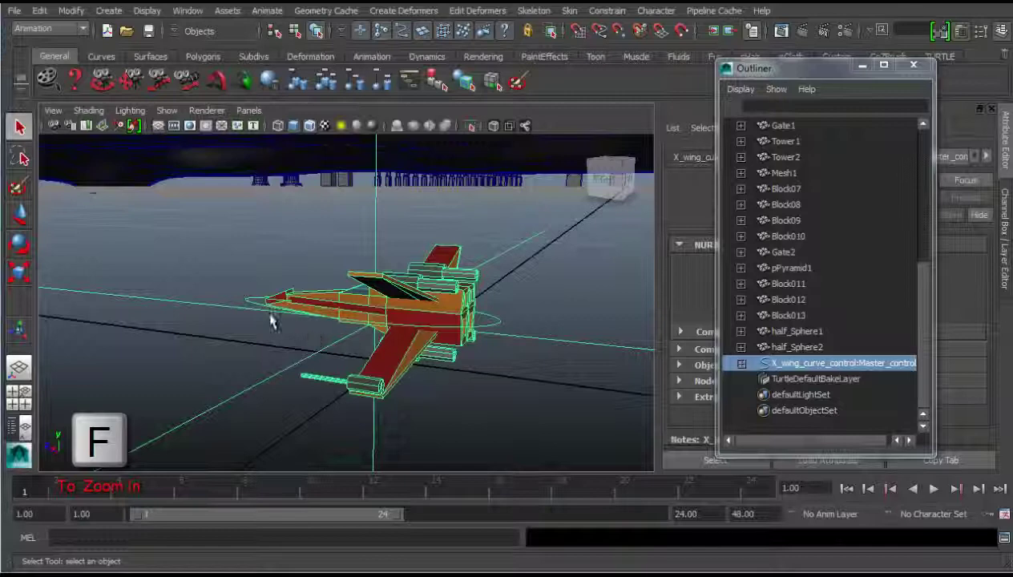
pyautogui.moveTo(273, 317)
pyautogui.keyDown('alt'); pyautogui.mouseDown()
pyautogui.moveTo(397, 329)
pyautogui.moveTo(510, 318)
pyautogui.mouseUp(); pyautogui.keyUp('alt')
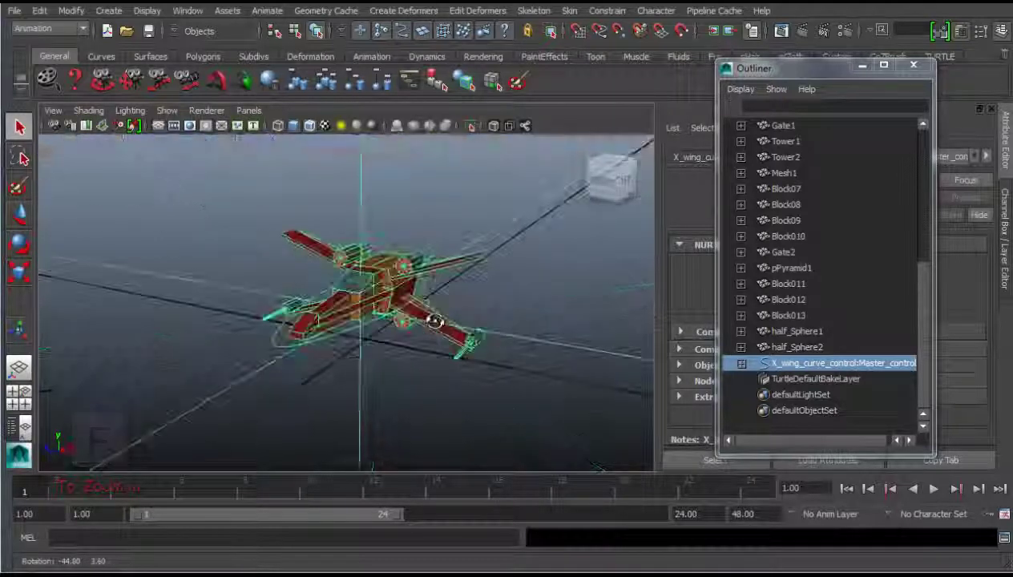
# Step: Marquee-select the whole X-wing rig and scale it up to terrain size
pyautogui.moveTo(385, 330); pyautogui.dragTo(412, 375)
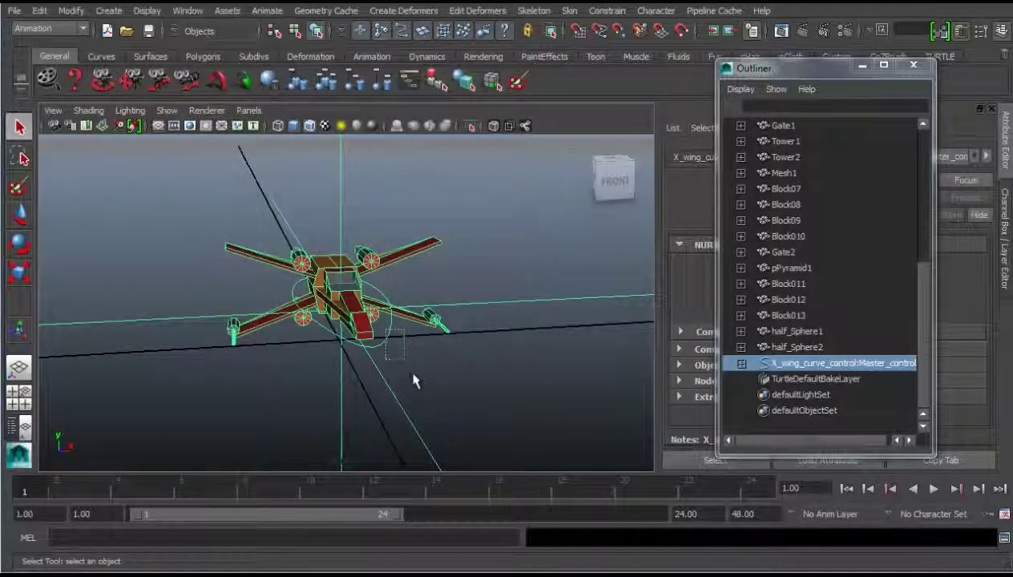
pyautogui.press('r')
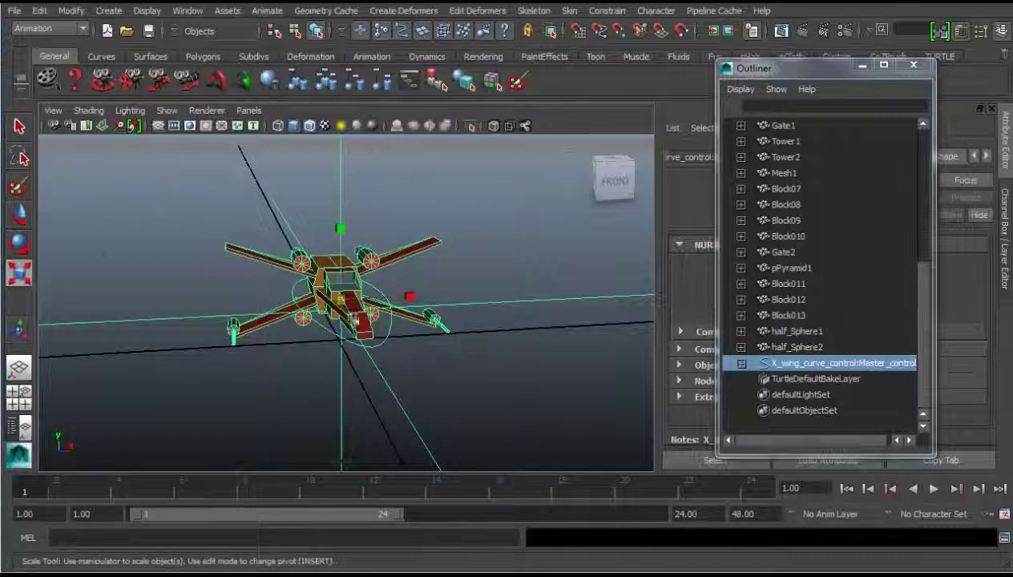
pyautogui.moveTo(345, 298)
pyautogui.mouseDown()
pyautogui.moveTo(497, 224)
pyautogui.moveTo(878, 302)
pyautogui.mouseUp()
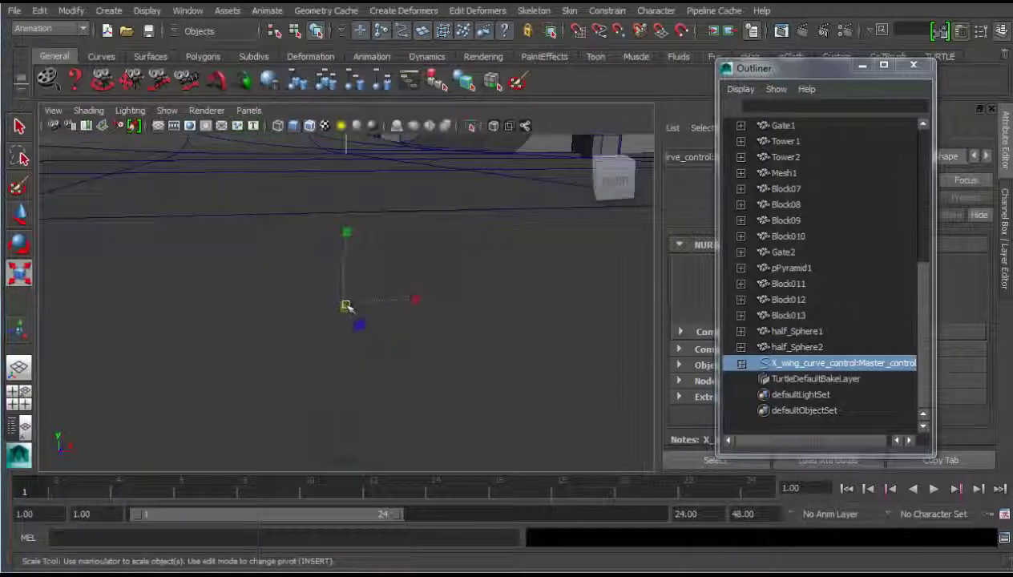
pyautogui.moveTo(345, 300)
pyautogui.mouseDown()
pyautogui.moveTo(568, 293)
pyautogui.moveTo(206, 312)
pyautogui.moveTo(380, 294)
pyautogui.moveTo(60, 304)
pyautogui.mouseUp()
pyautogui.press('e')
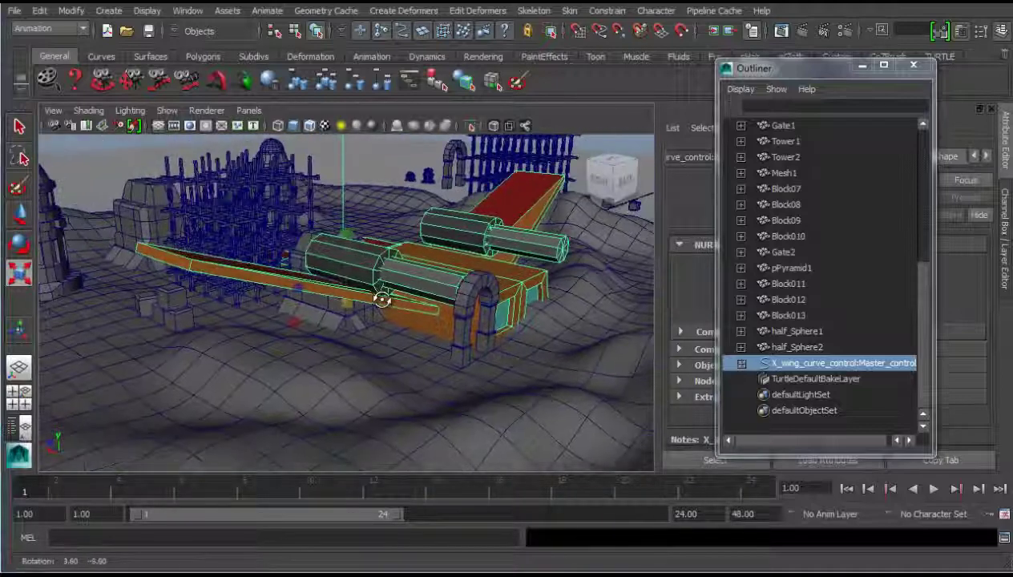
pyautogui.press('r')
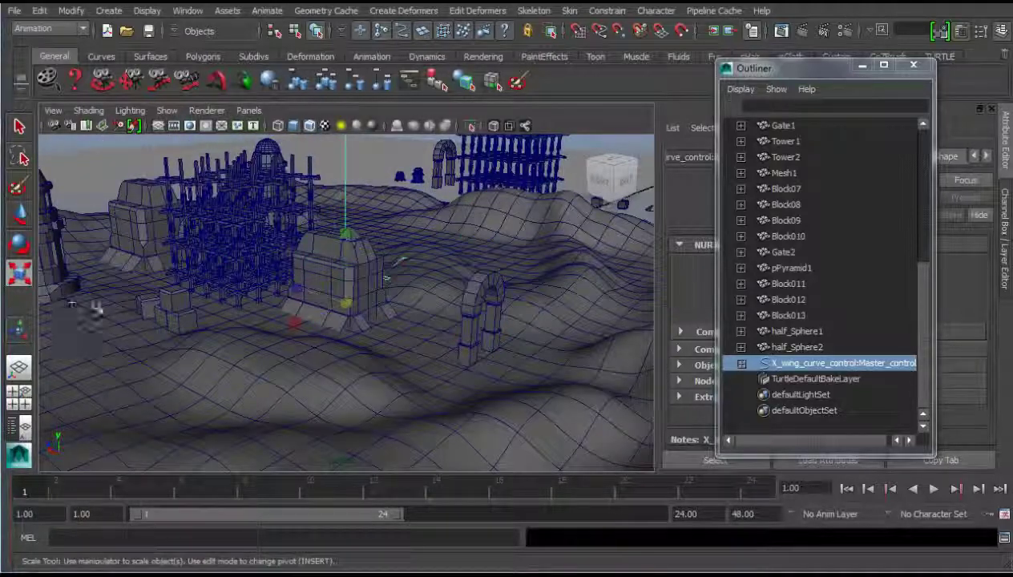
# Step: Shrink the X-wing rig uniformly with the Scale tool and frame it
pyautogui.click(19, 213)
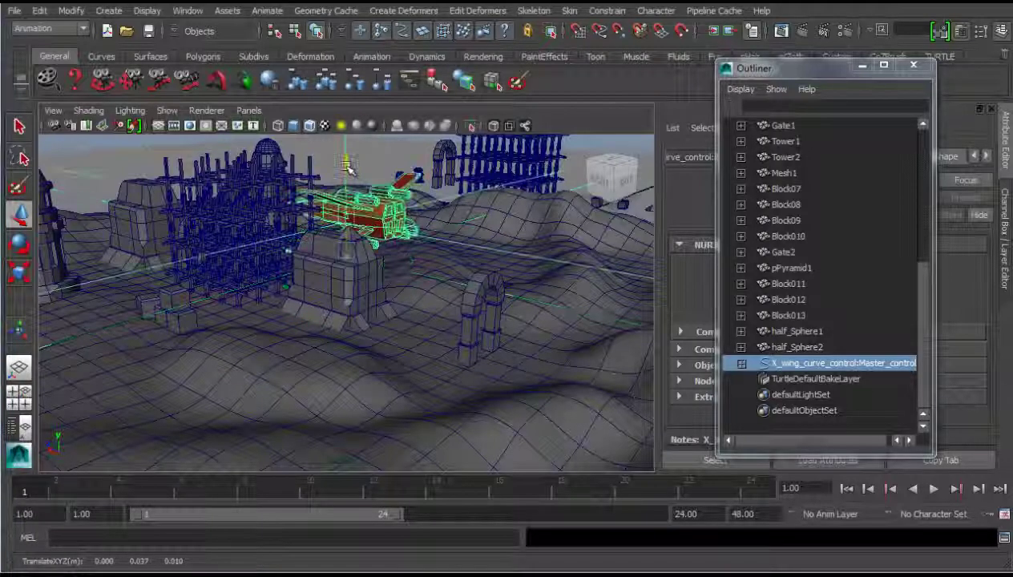
pyautogui.keyDown('alt'); pyautogui.moveTo(280, 227); pyautogui.dragTo(386, 233); pyautogui.keyUp('alt')
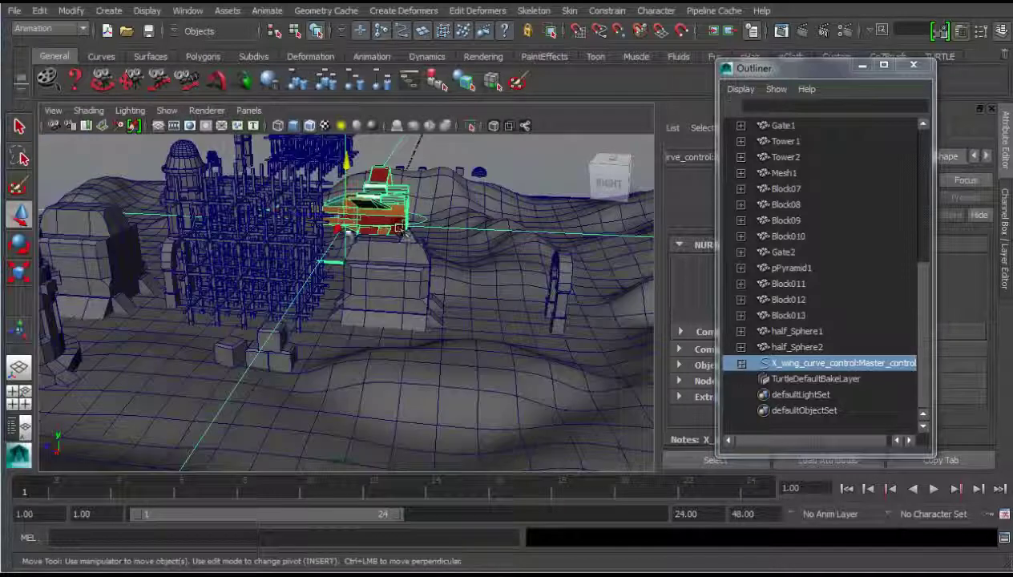
pyautogui.press('e')
pyautogui.press('r')
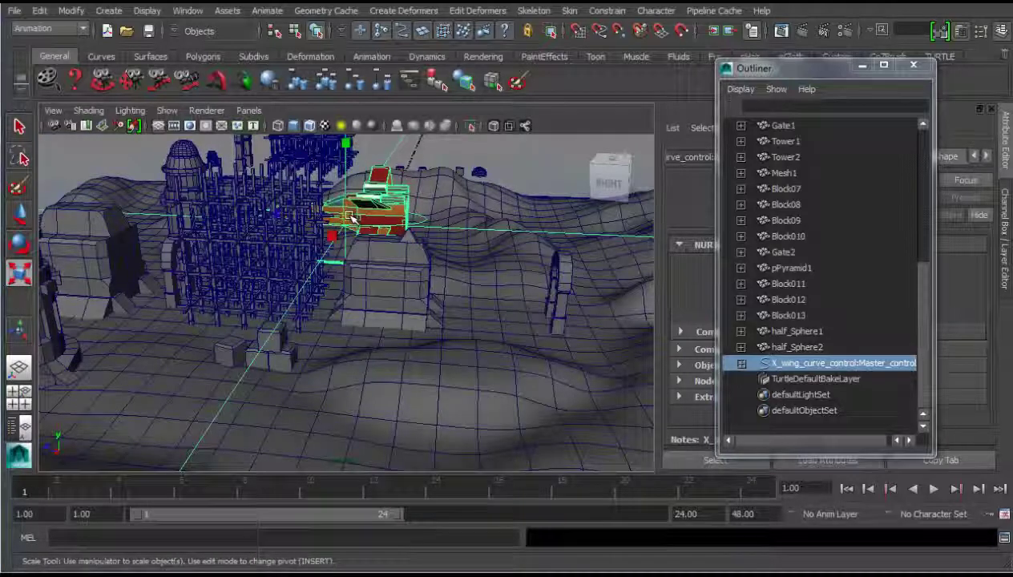
pyautogui.moveTo(351, 218); pyautogui.dragTo(310, 225)
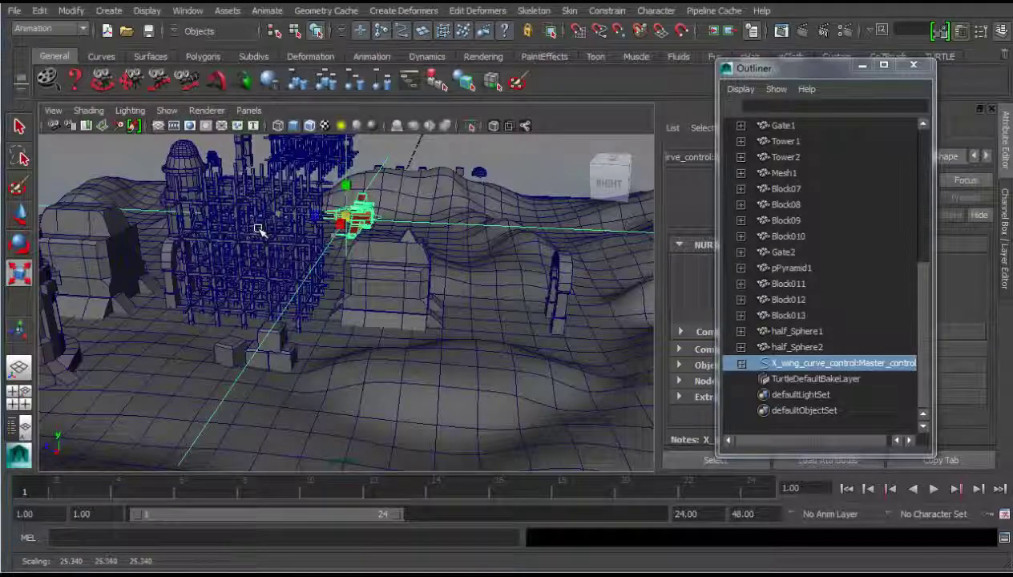
pyautogui.press('f')
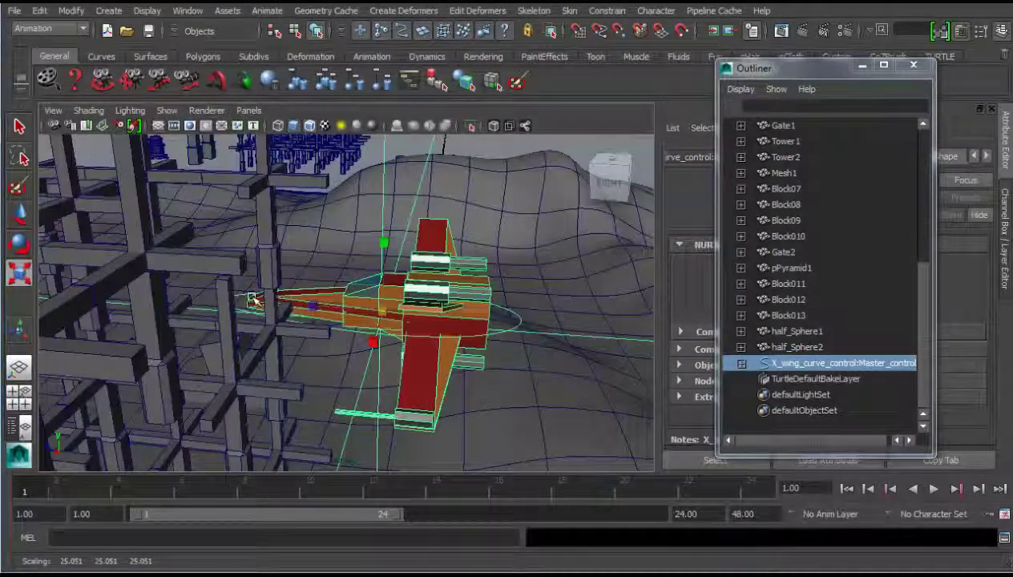
# Step: Orbit and pan to a low side view of the X-wing among the blocks
pyautogui.moveTo(255, 296)
pyautogui.keyDown('alt'); pyautogui.mouseDown()
pyautogui.moveTo(435, 290)
pyautogui.moveTo(473, 318)
pyautogui.moveTo(537, 318)
pyautogui.moveTo(250, 329)
pyautogui.moveTo(269, 316)
pyautogui.mouseUp(); pyautogui.keyUp('alt')
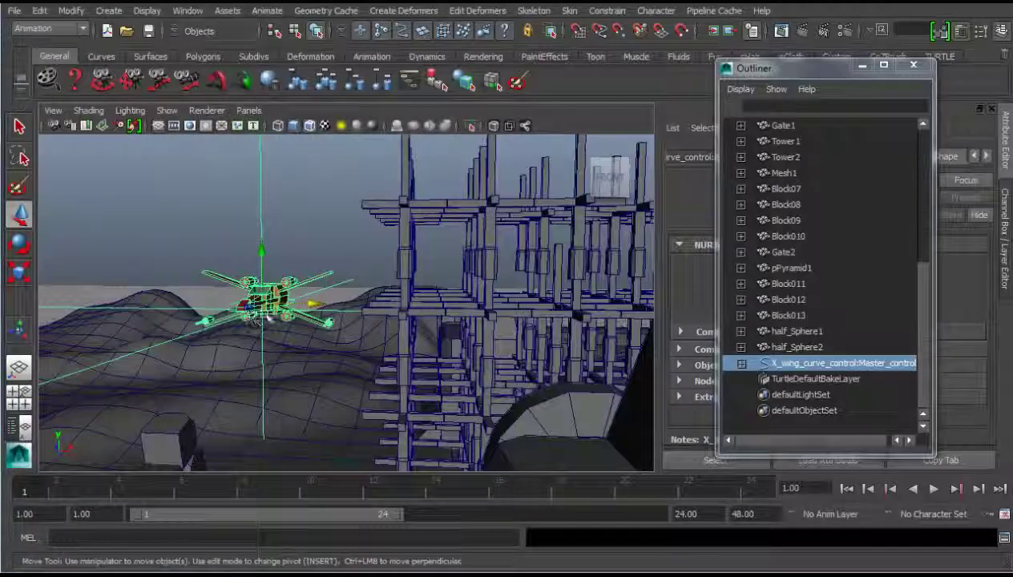
pyautogui.keyDown('alt'); pyautogui.moveTo(274, 265); pyautogui.dragTo(230, 244); pyautogui.keyUp('alt')
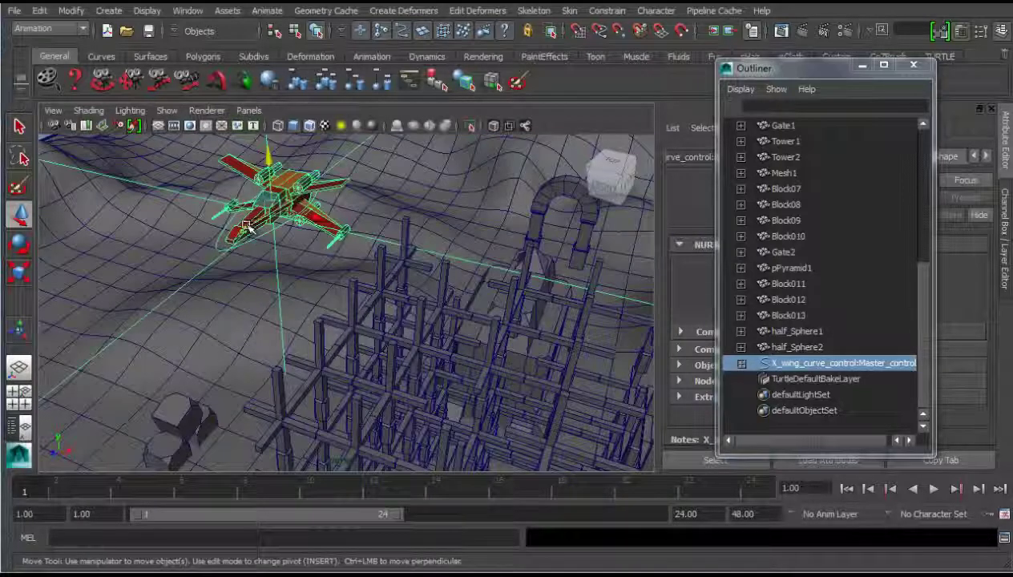
pyautogui.keyDown('alt'); pyautogui.moveTo(246, 226); pyautogui.dragTo(162, 316, button='middle'); pyautogui.keyUp('alt')
pyautogui.scroll(-5, 163, 316)
pyautogui.keyDown('alt'); pyautogui.moveTo(162, 317); pyautogui.dragTo(394, 312); pyautogui.keyUp('alt')
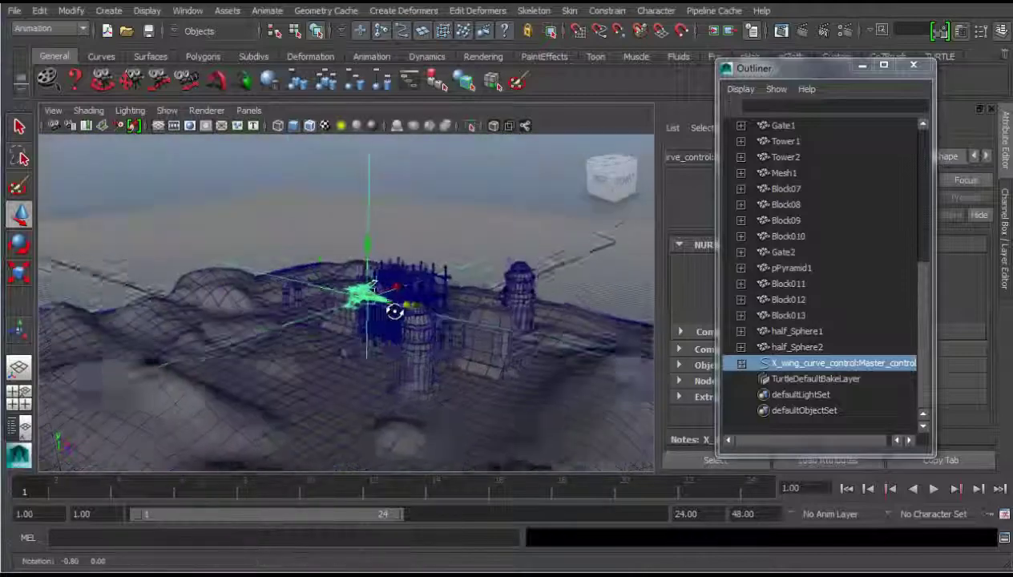
pyautogui.keyDown('alt'); pyautogui.moveTo(394, 312); pyautogui.dragTo(496, 299, button='right'); pyautogui.keyUp('alt')
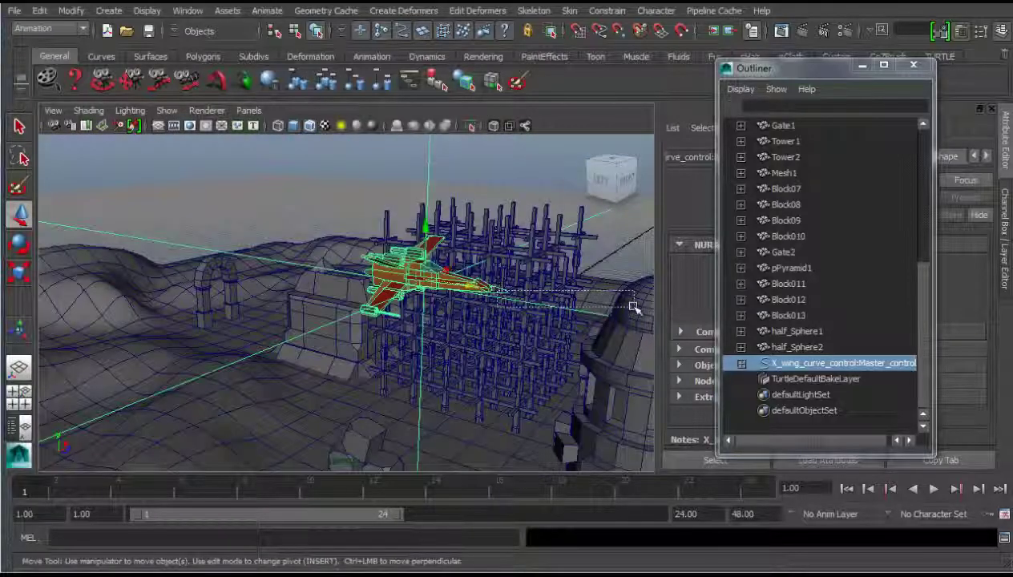
pyautogui.click(633, 307)
pyautogui.moveTo(633, 306)
pyautogui.keyDown('alt'); pyautogui.mouseDown()
pyautogui.moveTo(374, 323)
pyautogui.moveTo(198, 175)
pyautogui.mouseUp(); pyautogui.keyUp('alt')
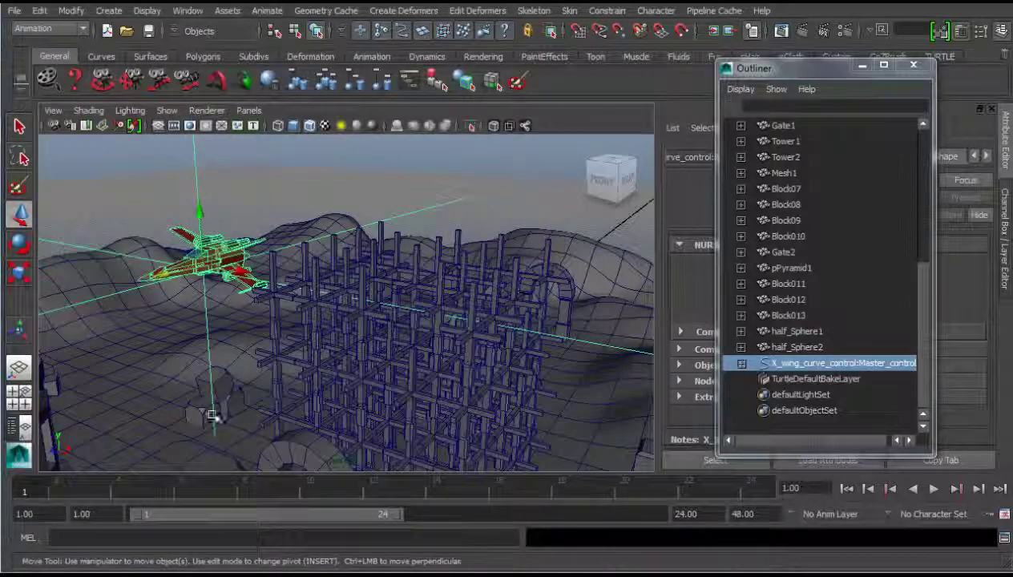
pyautogui.keyDown('alt'); pyautogui.moveTo(387, 290); pyautogui.dragTo(198, 46); pyautogui.keyUp('alt')
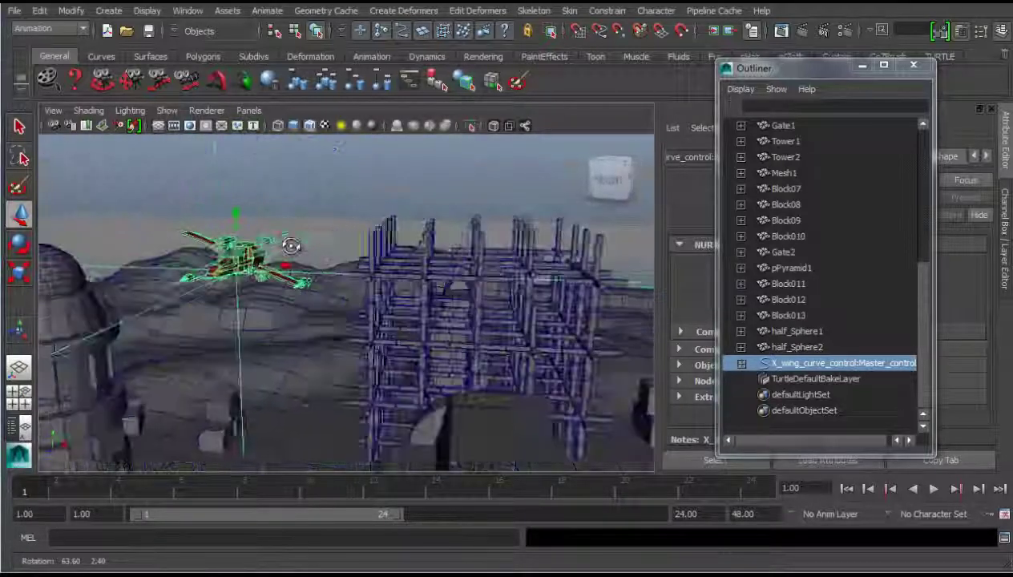
pyautogui.click(192, 13)
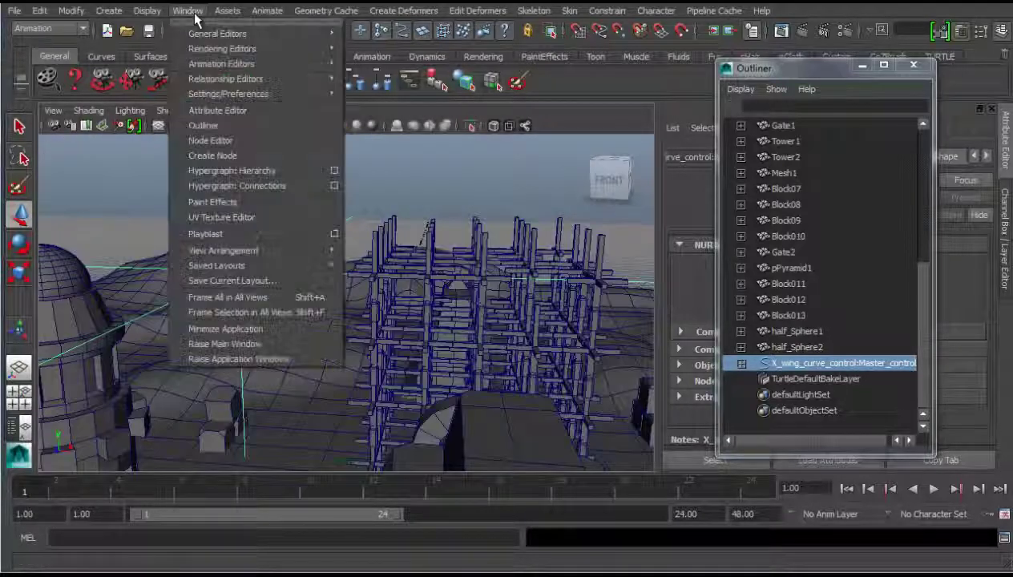
pyautogui.moveTo(222, 93)
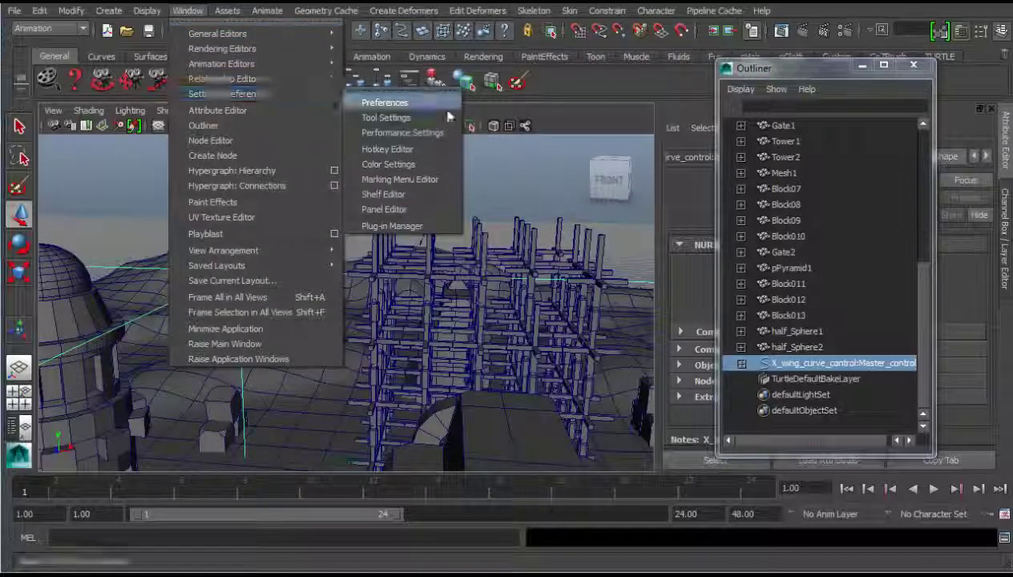
# Step: Change the linear working unit from meter to centimeter in Preferences > Settings and save
pyautogui.click(433, 101)
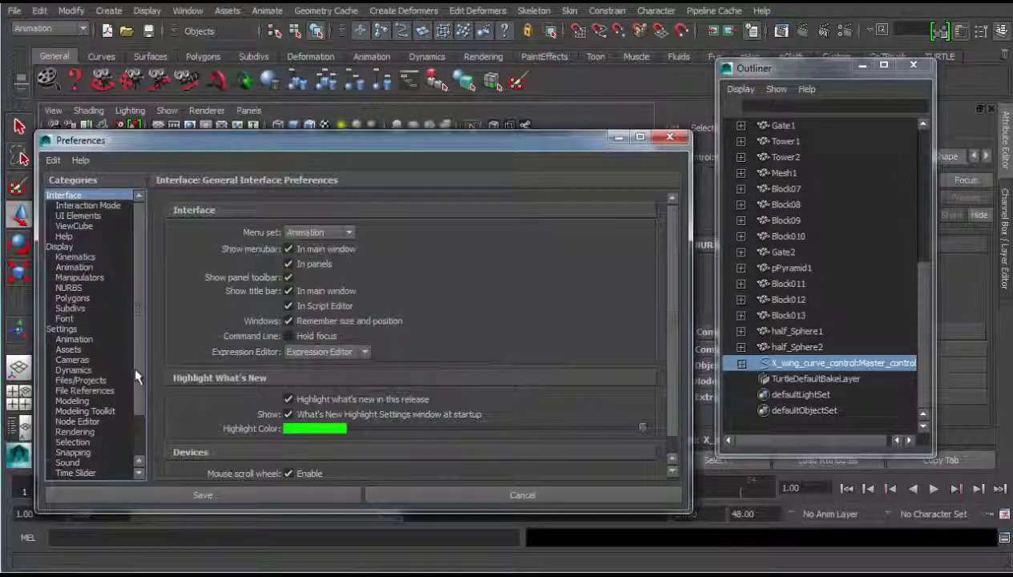
pyautogui.scroll(-2, 135, 393)
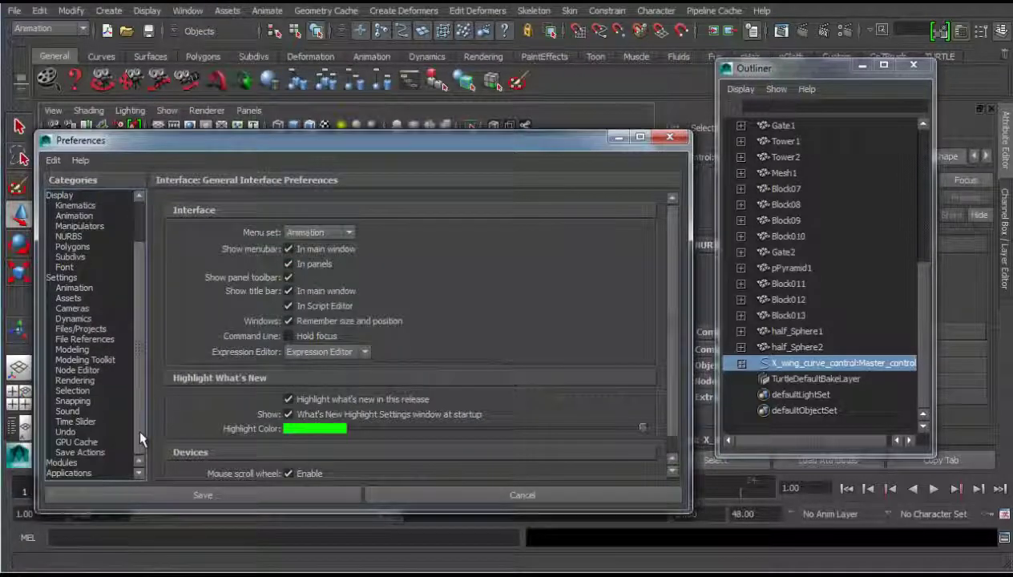
pyautogui.click(64, 278)
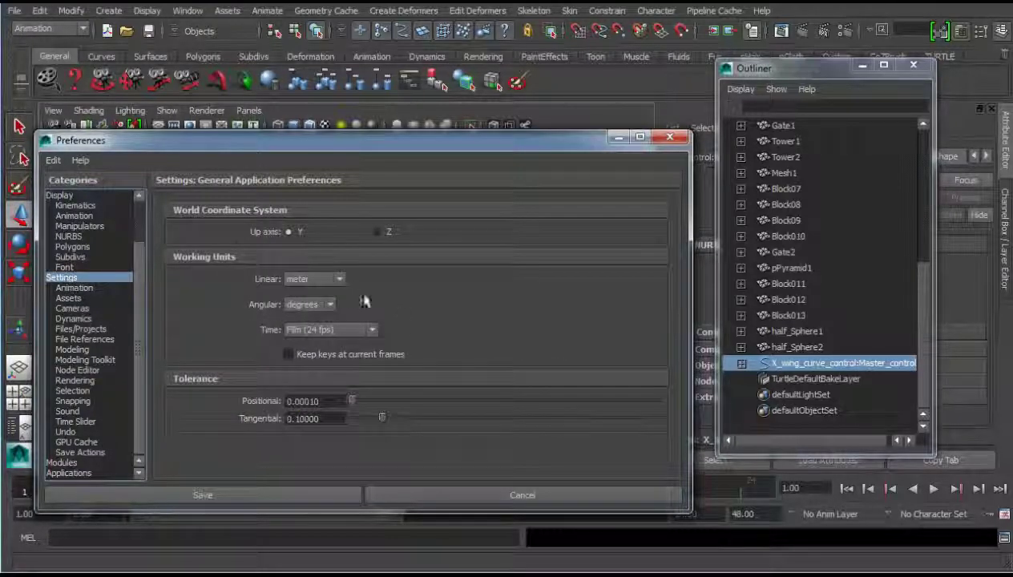
pyautogui.click(341, 280)
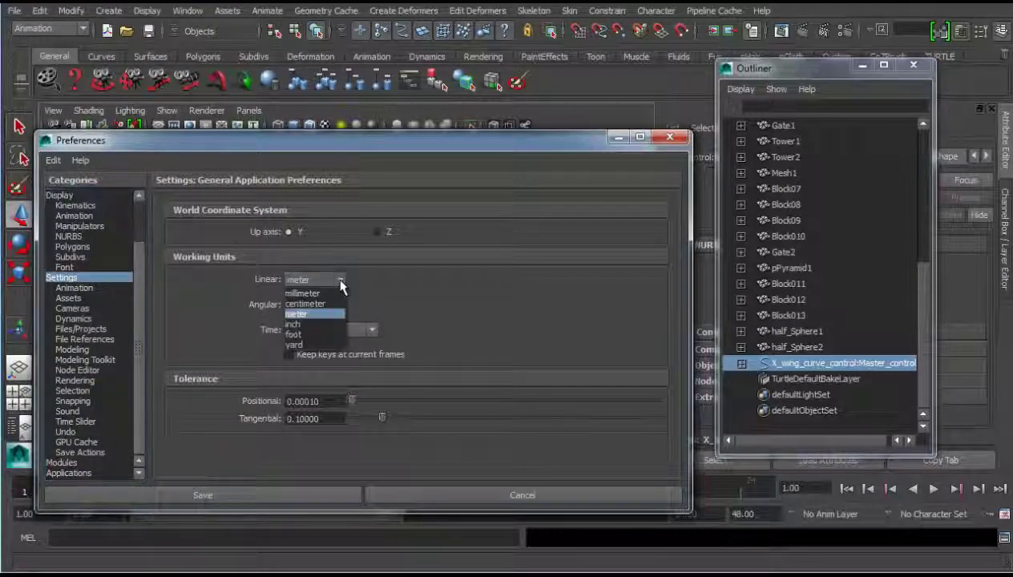
pyautogui.click(324, 303)
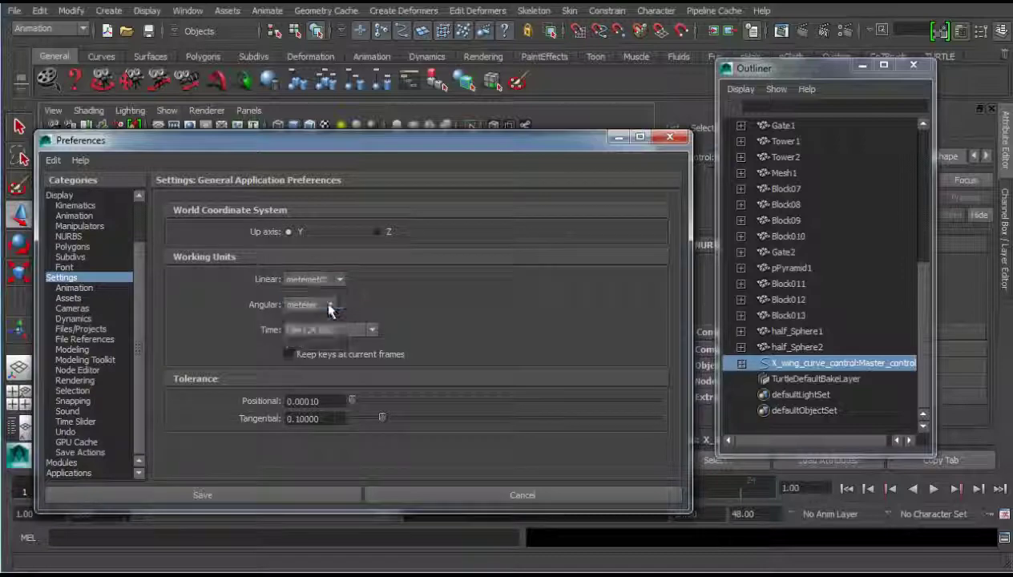
pyautogui.click(317, 497)
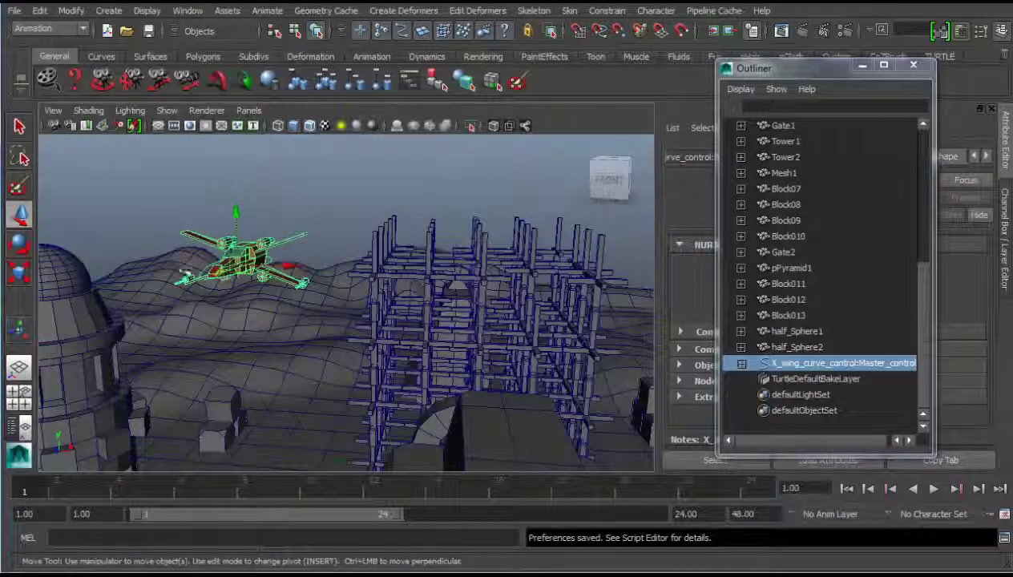
pyautogui.moveTo(181, 242)
pyautogui.keyDown('alt'); pyautogui.mouseDown()
pyautogui.moveTo(252, 240)
pyautogui.moveTo(158, 237)
pyautogui.mouseUp(); pyautogui.keyUp('alt')
# Step: Maximize the front view and zoom out on the scene
pyautogui.keyDown('alt'); pyautogui.moveTo(322, 284); pyautogui.dragTo(226, 282); pyautogui.keyUp('alt')
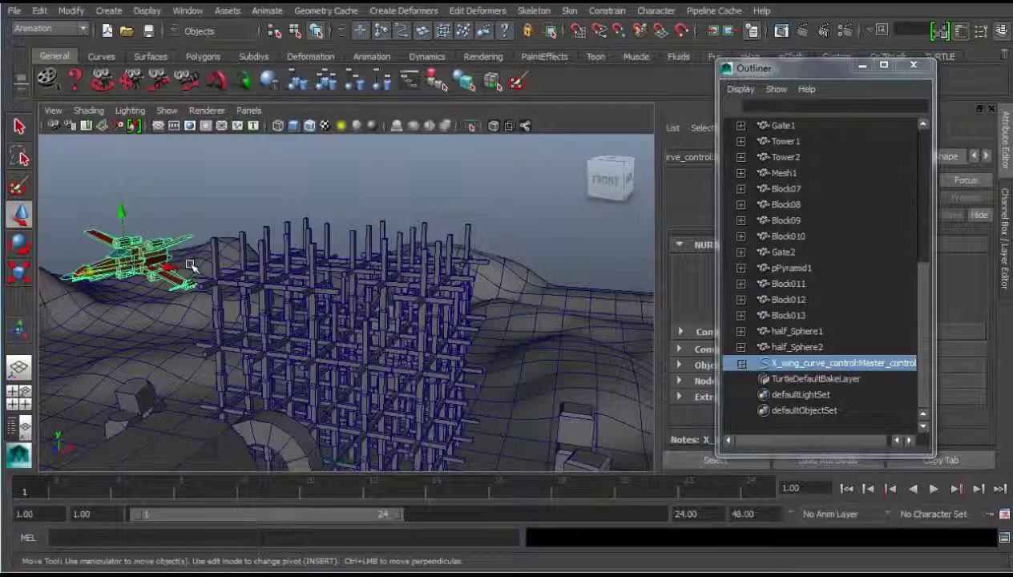
pyautogui.keyDown('alt'); pyautogui.moveTo(181, 257); pyautogui.dragTo(234, 263); pyautogui.keyUp('alt')
pyautogui.press('space')
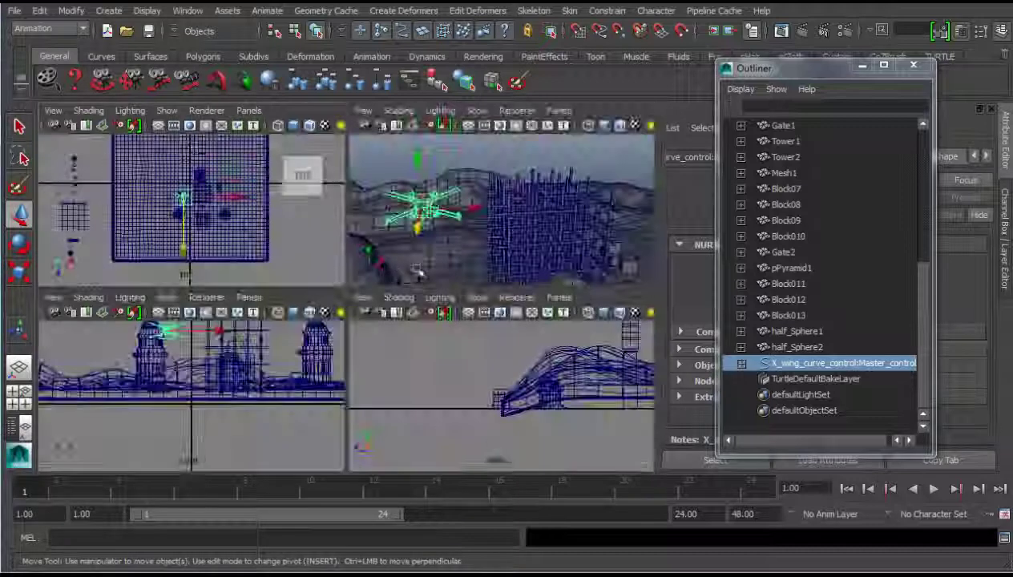
pyautogui.press('space')
pyautogui.scroll(-2, 240, 344)
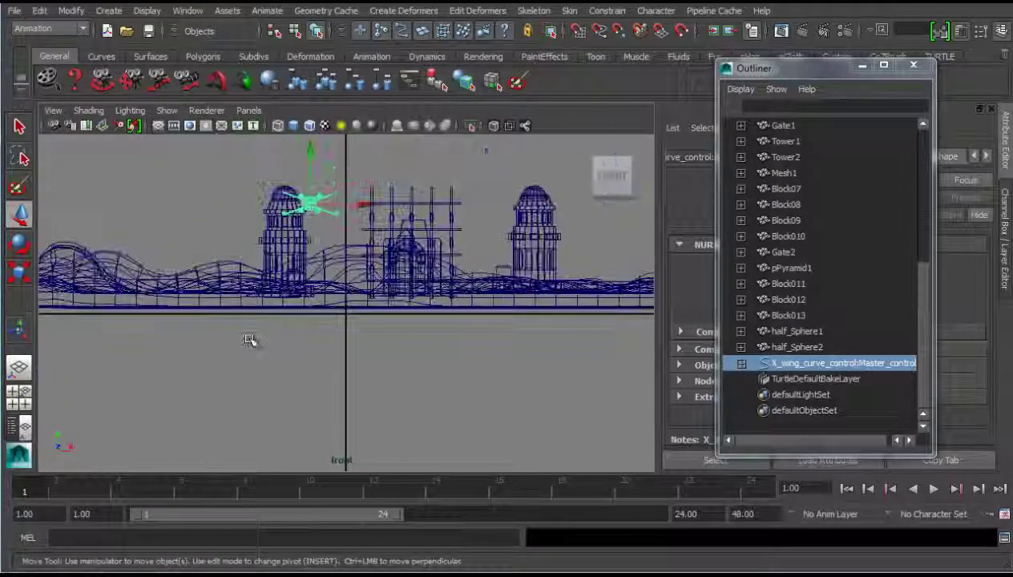
pyautogui.scroll(-3, 321, 240)
# Step: Move the X_wing curve control up in Y high above the scaffolding, then deselect it
pyautogui.click(328, 207)
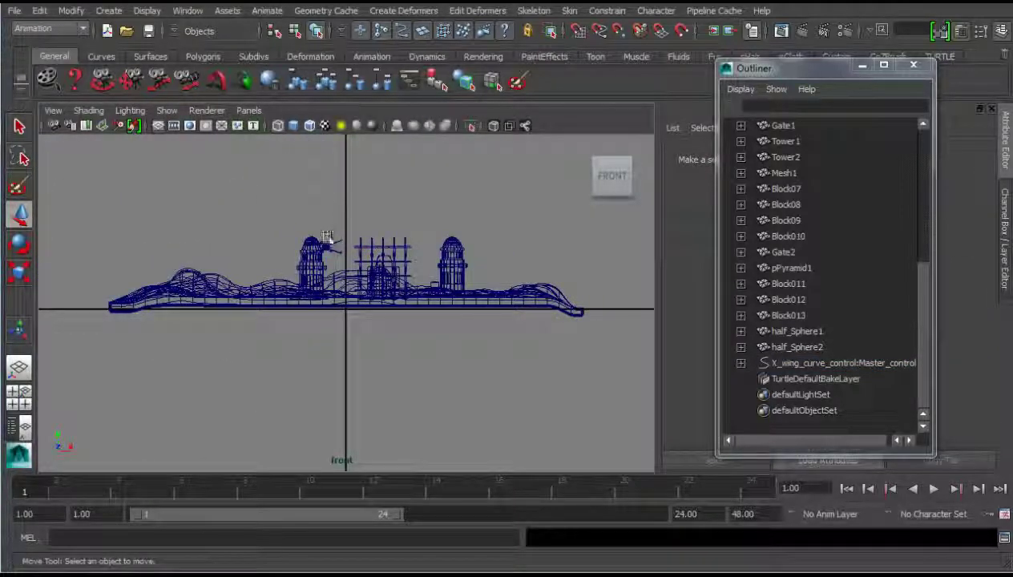
pyautogui.click(774, 367)
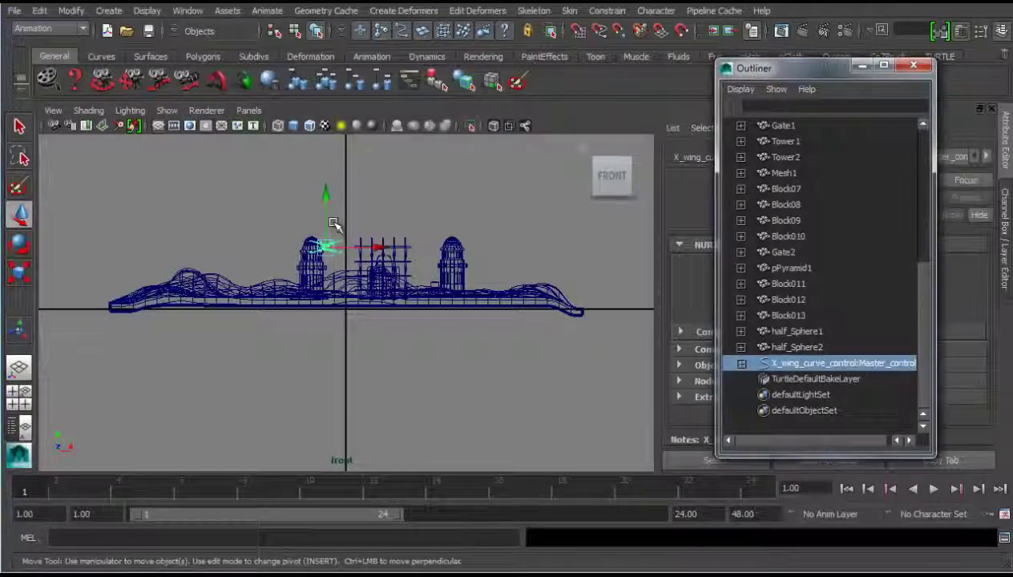
pyautogui.moveTo(330, 229); pyautogui.dragTo(328, 133)
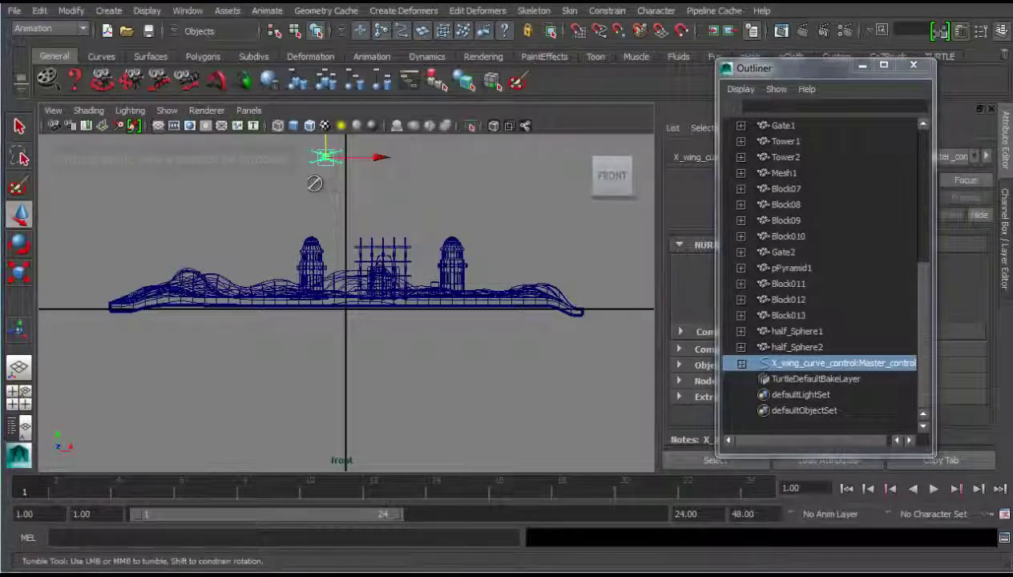
pyautogui.keyDown('alt'); pyautogui.moveTo(361, 186); pyautogui.dragTo(314, 193); pyautogui.keyUp('alt')
pyautogui.keyDown('alt'); pyautogui.moveTo(314, 193); pyautogui.dragTo(305, 314, button='middle'); pyautogui.keyUp('alt')
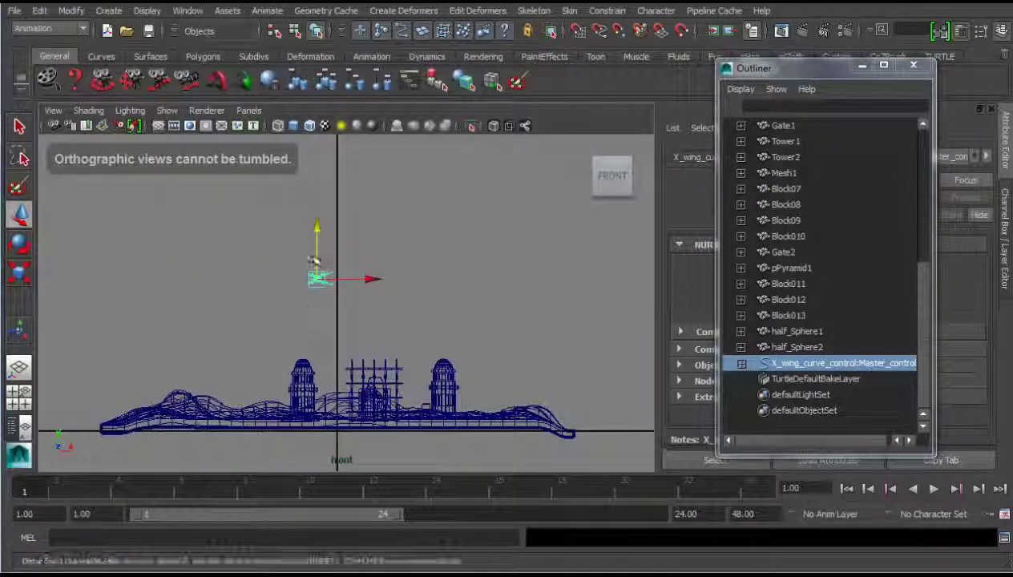
pyautogui.moveTo(317, 254)
pyautogui.mouseDown()
pyautogui.moveTo(320, 194)
pyautogui.moveTo(373, 220)
pyautogui.mouseUp()
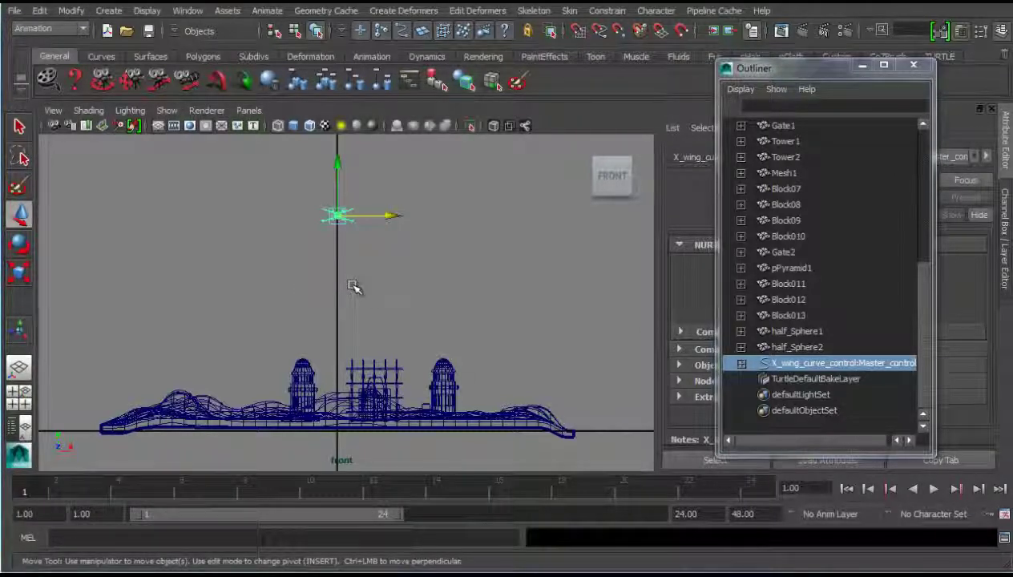
pyautogui.click(354, 286)
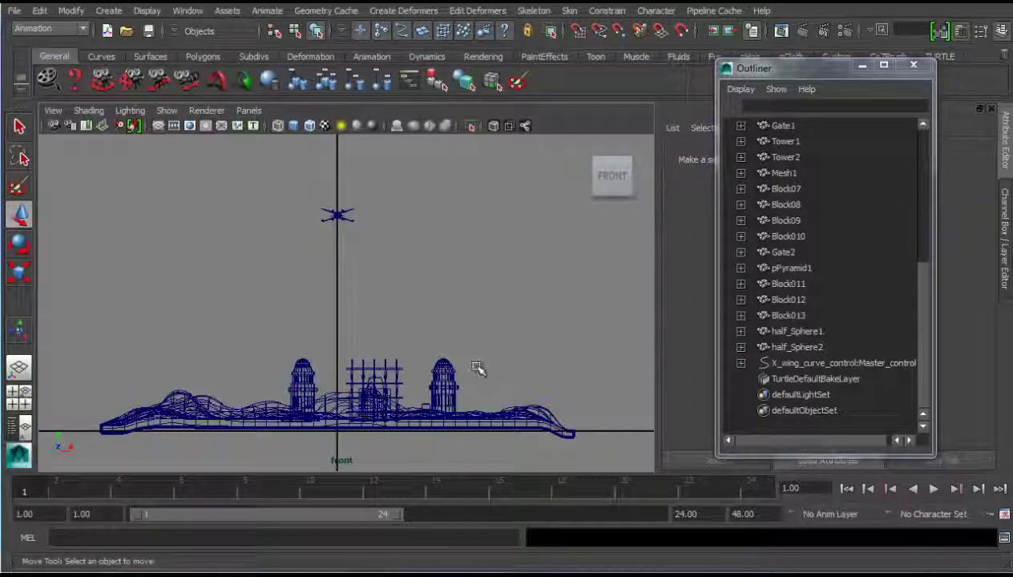
pyautogui.press('space')
pyautogui.press('space')
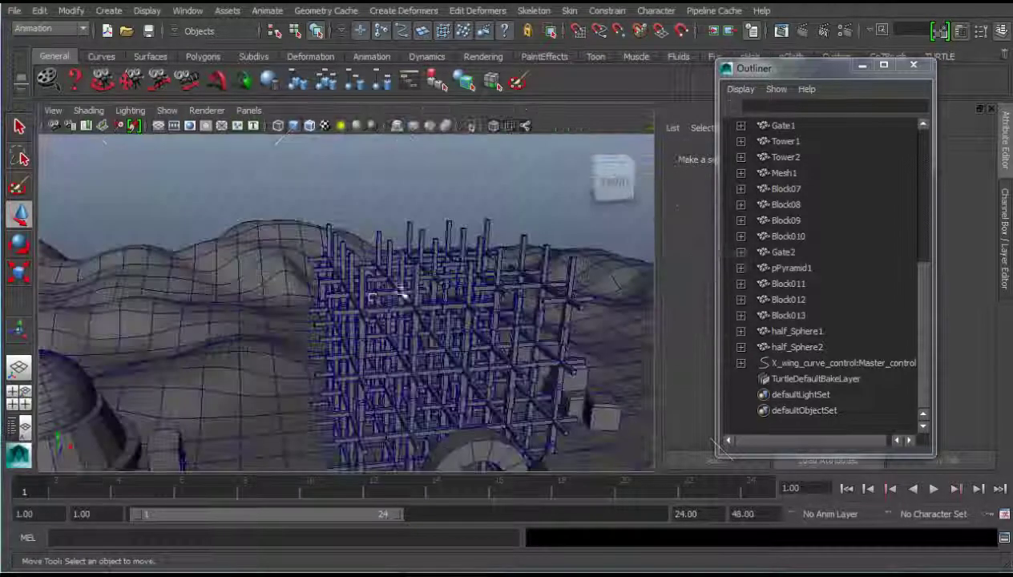
# Step: Orbit the perspective view to inspect the X-wing floating above the terrain and towers
pyautogui.keyDown('alt'); pyautogui.moveTo(404, 287); pyautogui.dragTo(455, 269); pyautogui.keyUp('alt')
pyautogui.keyDown('alt'); pyautogui.moveTo(454, 269); pyautogui.dragTo(437, 251, button='right'); pyautogui.keyUp('alt')
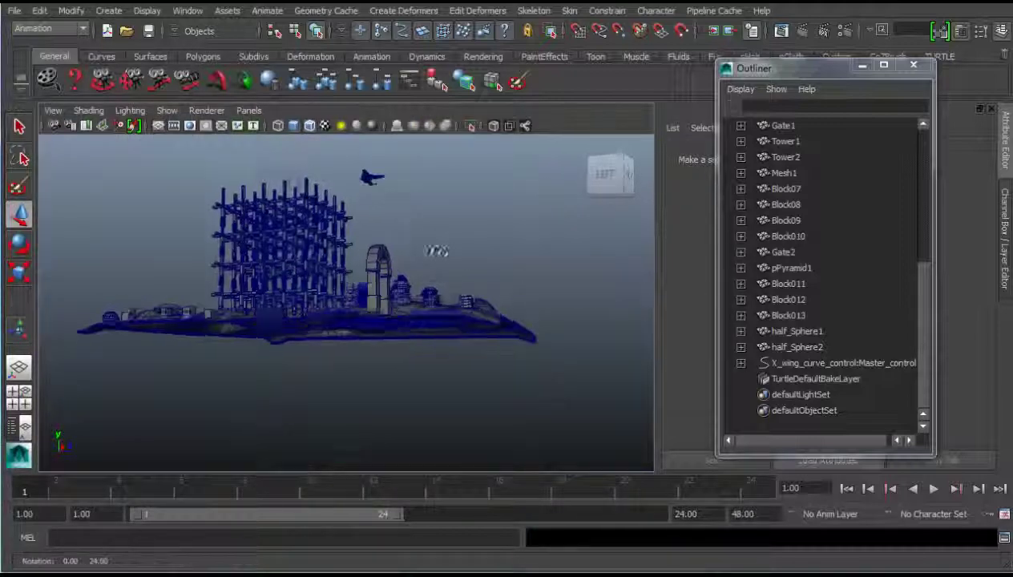
pyautogui.keyDown('alt'); pyautogui.moveTo(436, 251); pyautogui.dragTo(361, 259); pyautogui.keyUp('alt')
pyautogui.keyDown('alt'); pyautogui.moveTo(362, 260); pyautogui.dragTo(368, 264, button='right'); pyautogui.keyUp('alt')
pyautogui.moveTo(368, 264)
pyautogui.keyDown('alt'); pyautogui.mouseDown()
pyautogui.moveTo(384, 249)
pyautogui.moveTo(373, 262)
pyautogui.moveTo(294, 244)
pyautogui.moveTo(396, 262)
pyautogui.moveTo(379, 321)
pyautogui.moveTo(357, 261)
pyautogui.moveTo(486, 240)
pyautogui.moveTo(346, 299)
pyautogui.moveTo(319, 238)
pyautogui.moveTo(280, 250)
pyautogui.moveTo(192, 246)
pyautogui.moveTo(322, 264)
pyautogui.moveTo(255, 264)
pyautogui.moveTo(160, 171)
pyautogui.mouseUp(); pyautogui.keyUp('alt')
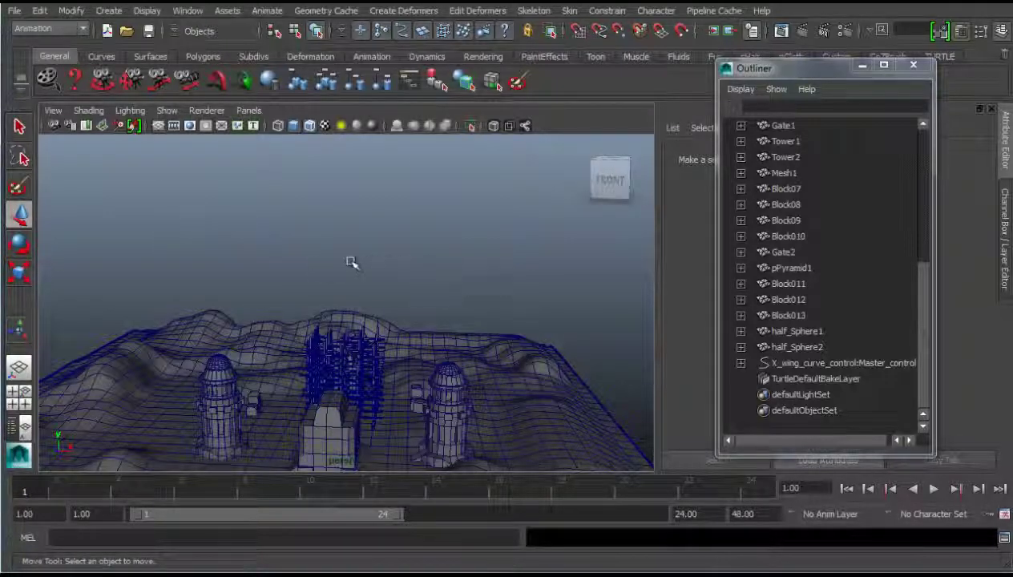
pyautogui.moveTo(239, 337)
pyautogui.keyDown('alt'); pyautogui.mouseDown()
pyautogui.moveTo(220, 345)
pyautogui.moveTo(262, 300)
pyautogui.mouseUp(); pyautogui.keyUp('alt')
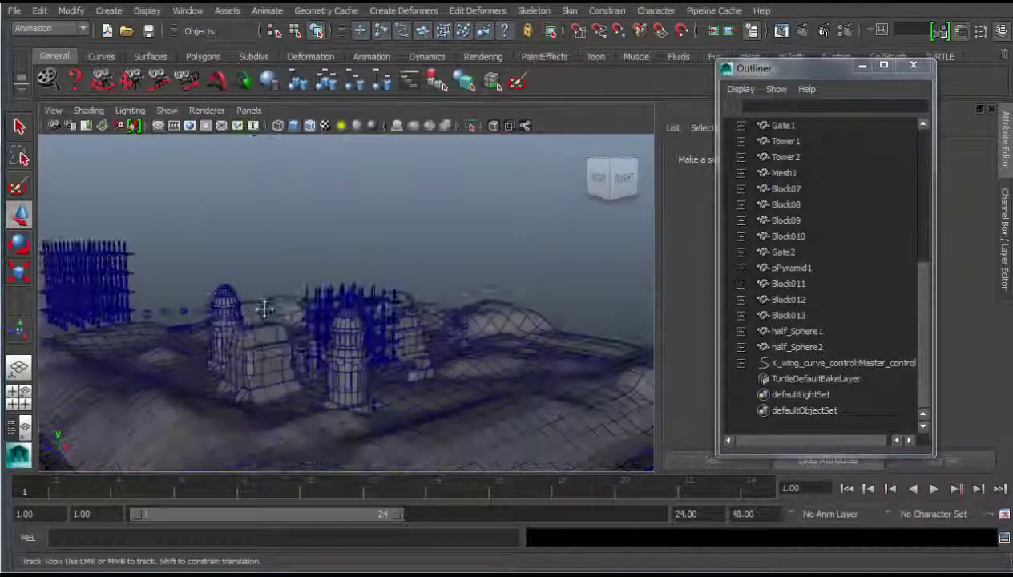
pyautogui.moveTo(219, 357)
pyautogui.keyDown('alt'); pyautogui.mouseDown()
pyautogui.moveTo(305, 364)
pyautogui.moveTo(299, 278)
pyautogui.mouseUp(); pyautogui.keyUp('alt')
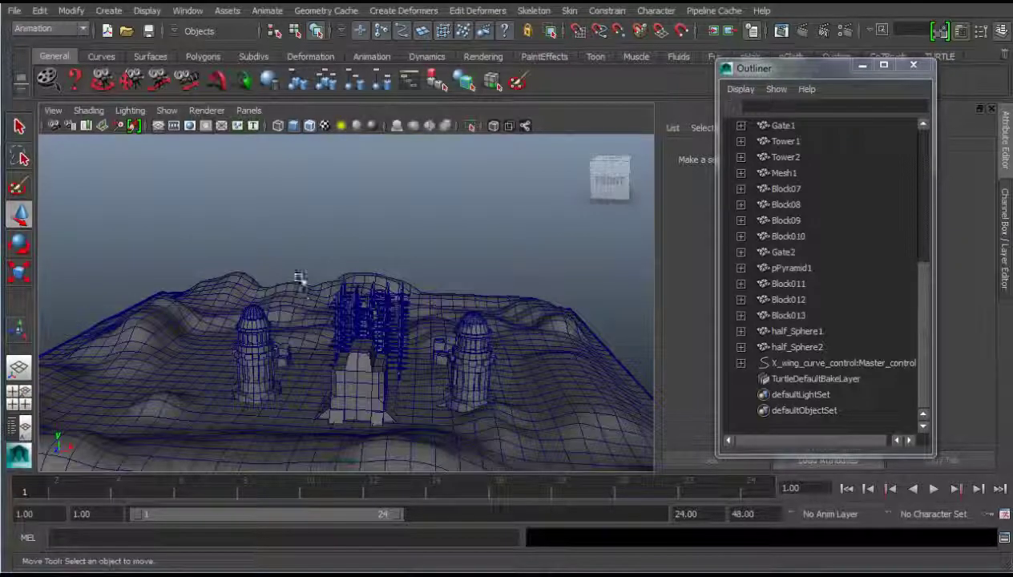
pyautogui.moveTo(422, 346)
pyautogui.keyDown('alt'); pyautogui.mouseDown()
pyautogui.moveTo(335, 323)
pyautogui.moveTo(463, 300)
pyautogui.moveTo(256, 311)
pyautogui.moveTo(392, 296)
pyautogui.moveTo(355, 264)
pyautogui.moveTo(362, 228)
pyautogui.moveTo(350, 287)
pyautogui.moveTo(259, 291)
pyautogui.moveTo(330, 312)
pyautogui.moveTo(410, 300)
pyautogui.moveTo(355, 248)
pyautogui.moveTo(459, 242)
pyautogui.moveTo(319, 465)
pyautogui.moveTo(407, 343)
pyautogui.moveTo(309, 325)
pyautogui.moveTo(305, 193)
pyautogui.mouseUp(); pyautogui.keyUp('alt')
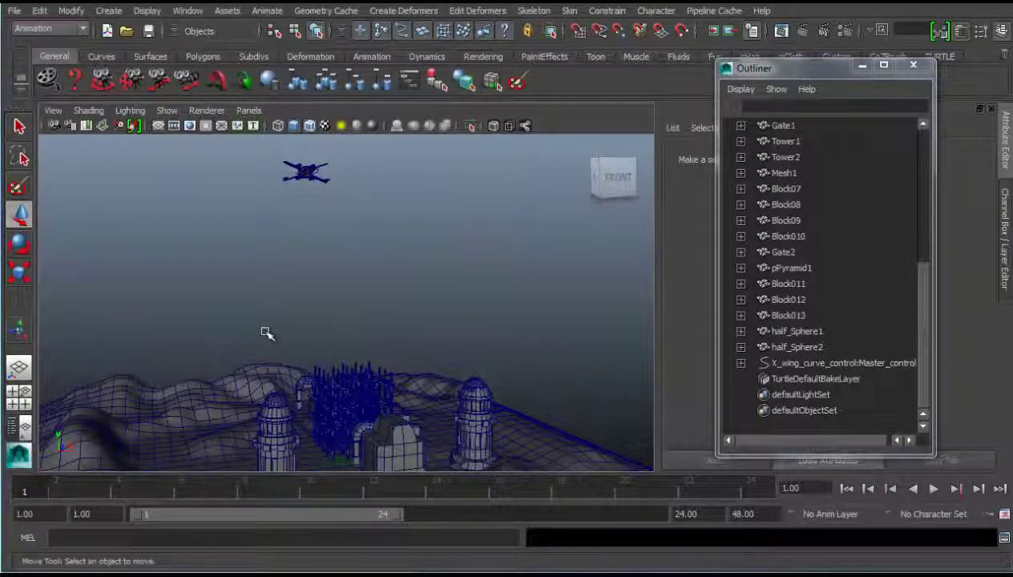
pyautogui.moveTo(261, 305)
pyautogui.keyDown('alt'); pyautogui.mouseDown()
pyautogui.moveTo(390, 209)
pyautogui.moveTo(497, 210)
pyautogui.moveTo(290, 201)
pyautogui.moveTo(235, 187)
pyautogui.moveTo(316, 182)
pyautogui.moveTo(281, 249)
pyautogui.mouseUp(); pyautogui.keyUp('alt')
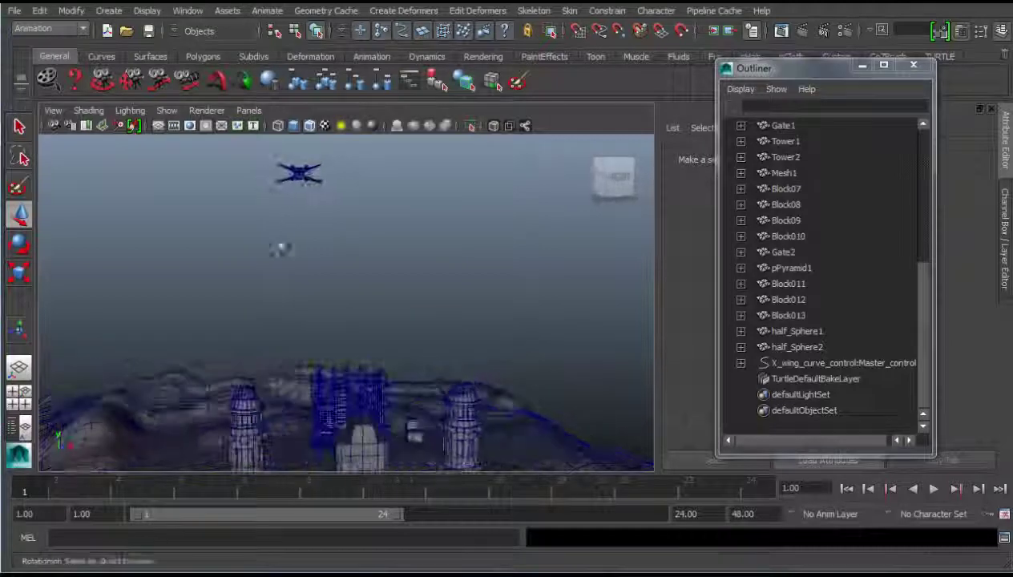
pyautogui.moveTo(460, 299)
pyautogui.keyDown('alt'); pyautogui.mouseDown()
pyautogui.moveTo(355, 289)
pyautogui.moveTo(287, 186)
pyautogui.mouseUp(); pyautogui.keyUp('alt')
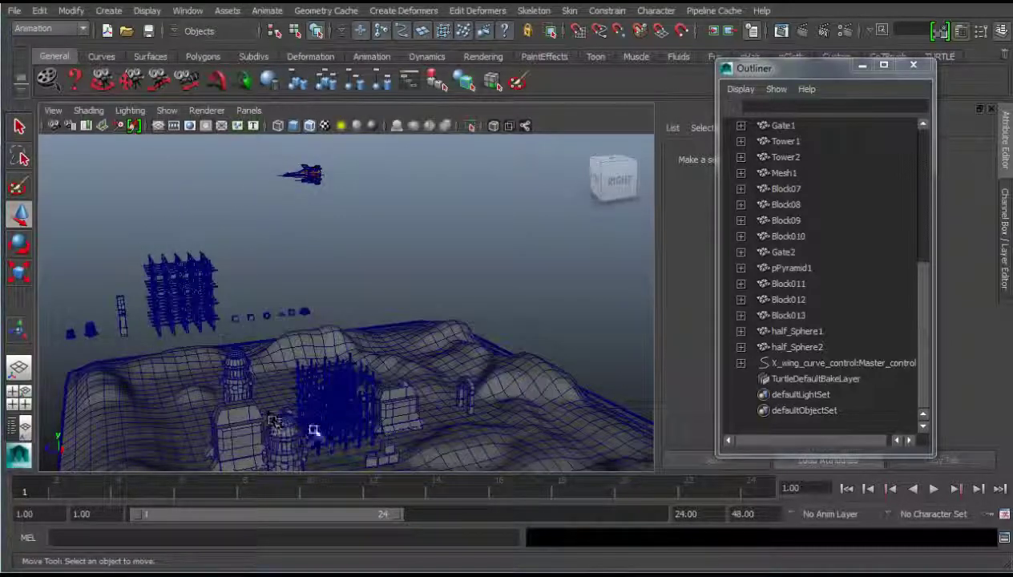
pyautogui.moveTo(266, 346)
pyautogui.keyDown('alt'); pyautogui.mouseDown()
pyautogui.moveTo(289, 366)
pyautogui.moveTo(310, 316)
pyautogui.moveTo(335, 312)
pyautogui.moveTo(328, 300)
pyautogui.mouseUp(); pyautogui.keyUp('alt')
# Step: Maximize the Top view and zoom so the terrain fills the viewport
pyautogui.scroll(-3, 324, 301)
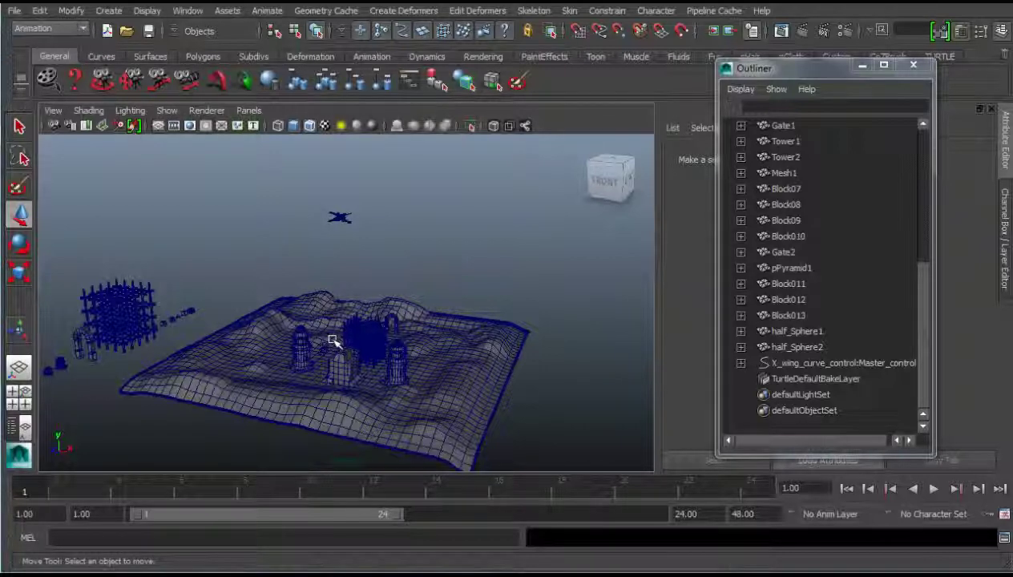
pyautogui.press('space')
pyautogui.press('space')
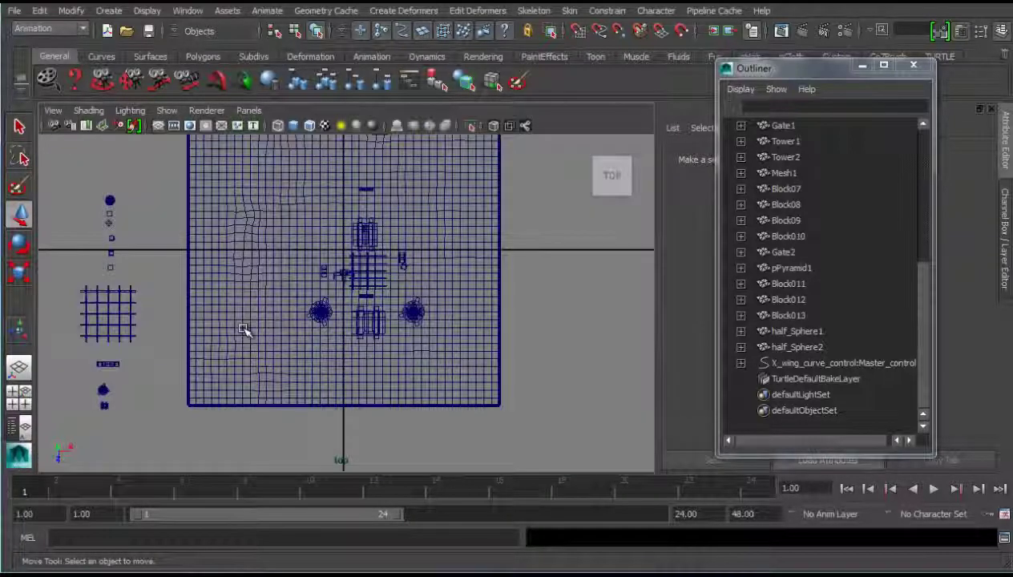
pyautogui.scroll(2, 244, 331)
pyautogui.moveTo(280, 234)
pyautogui.keyDown('alt'); pyautogui.mouseDown(button='middle')
pyautogui.moveTo(256, 295)
pyautogui.moveTo(246, 288)
pyautogui.mouseUp(button='middle'); pyautogui.keyUp('alt')
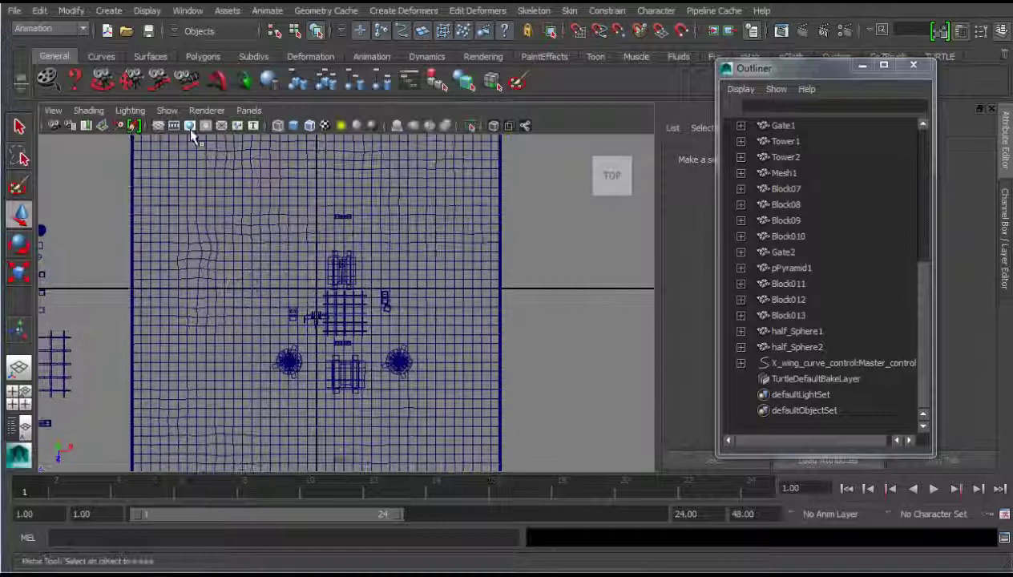
# Step: Start a CV curve in the Top view, placing points around the bottom, right and top
pyautogui.click(108, 10)
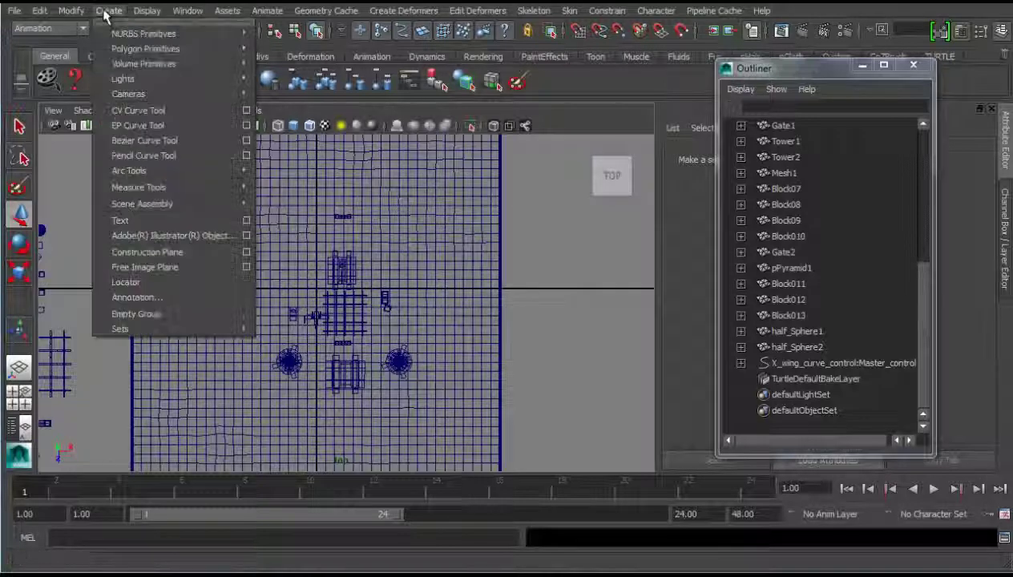
pyautogui.click(131, 115)
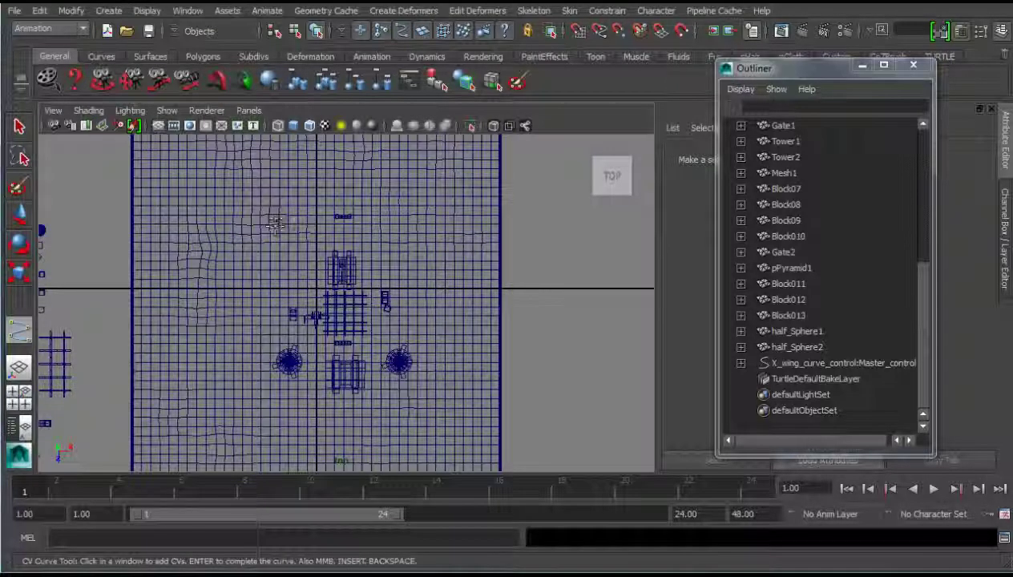
pyautogui.keyDown('alt'); pyautogui.moveTo(213, 184); pyautogui.dragTo(202, 218, button='middle'); pyautogui.keyUp('alt')
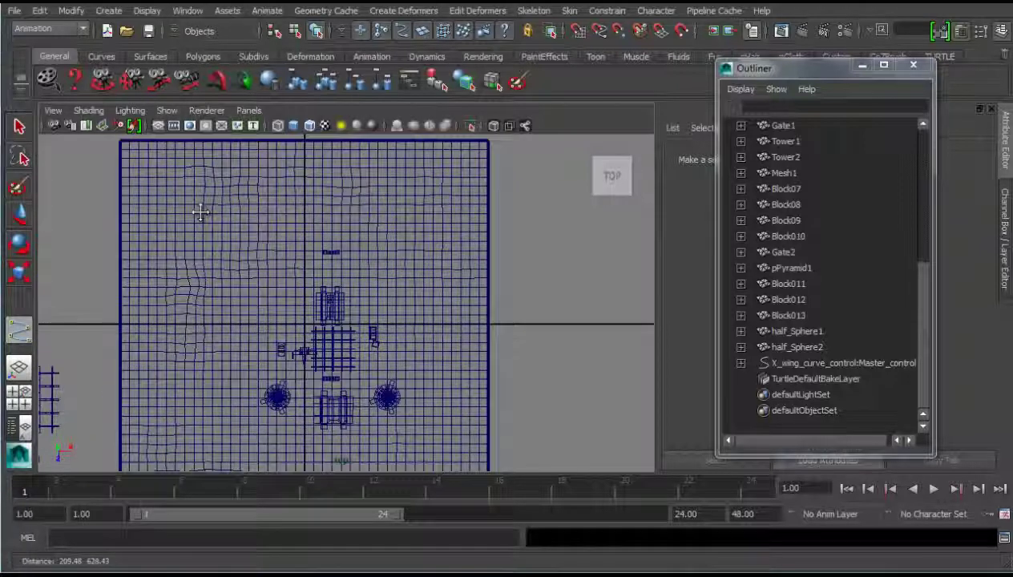
pyautogui.click(164, 202)
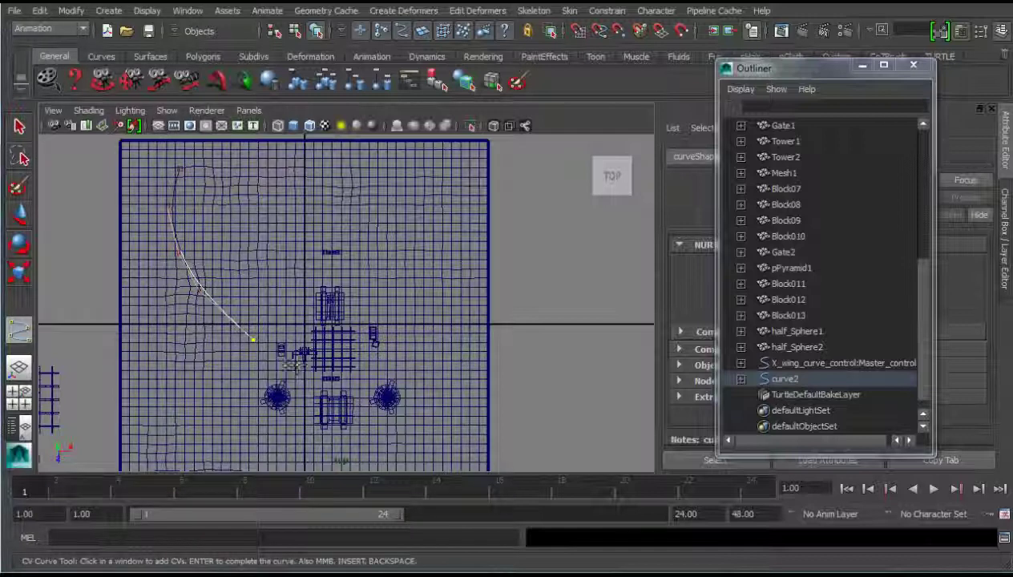
pyautogui.click(315, 396)
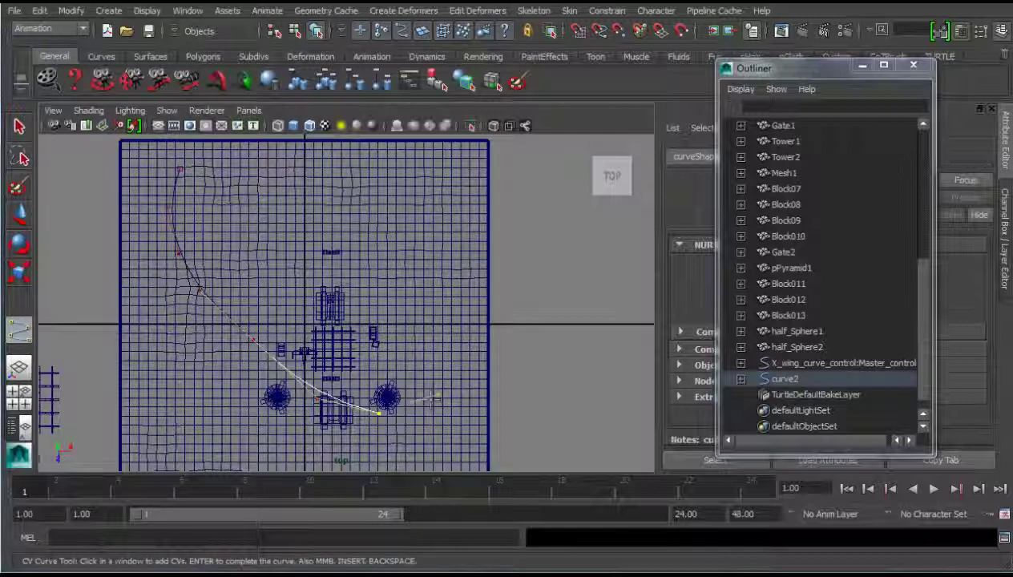
pyautogui.click(438, 395)
pyautogui.click(405, 191)
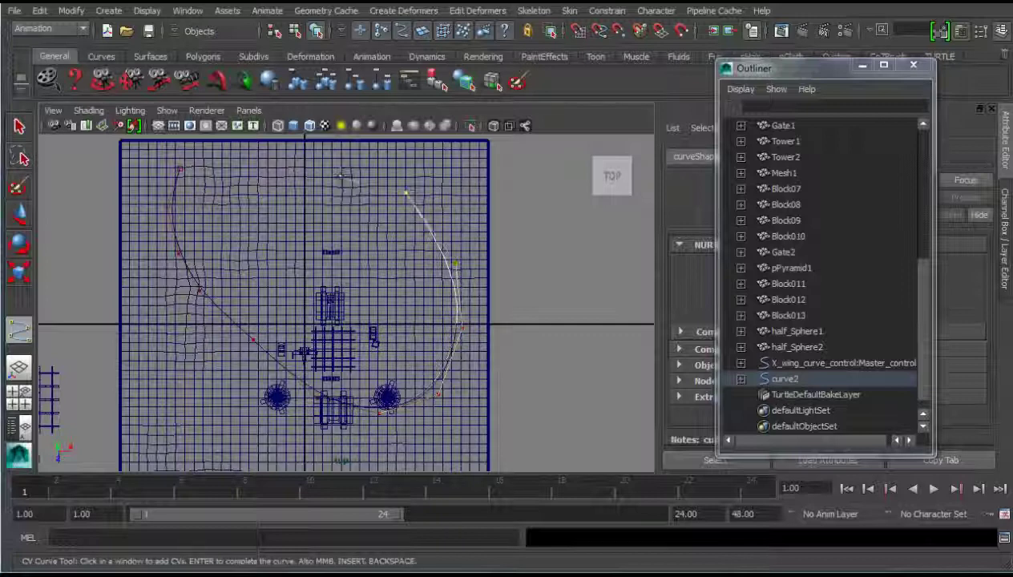
pyautogui.click(340, 178)
pyautogui.click(275, 183)
# Step: Loop the curve back through the middle to the right, finish it, and restore four views
pyautogui.click(248, 241)
pyautogui.click(258, 281)
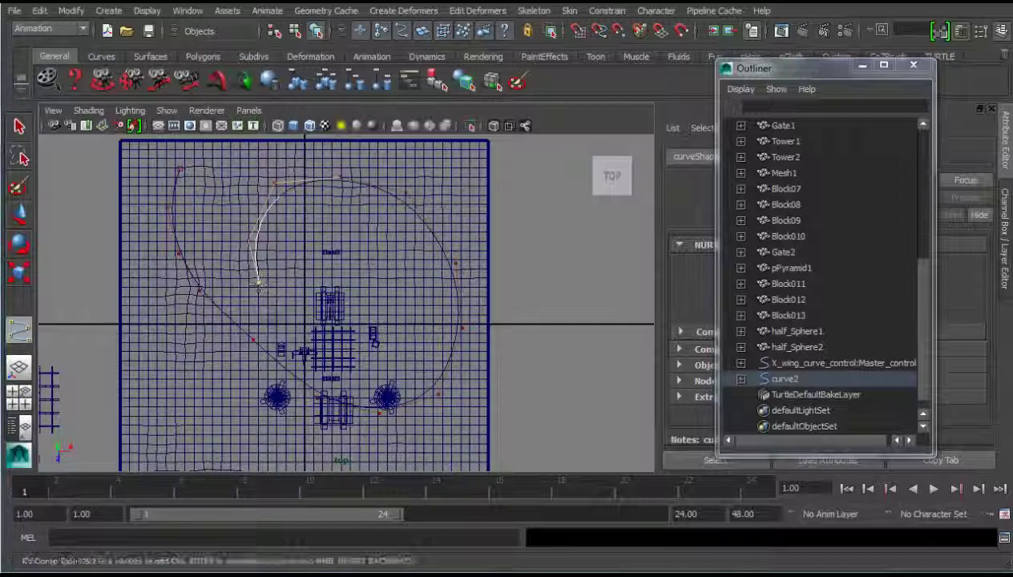
pyautogui.click(278, 327)
pyautogui.click(338, 361)
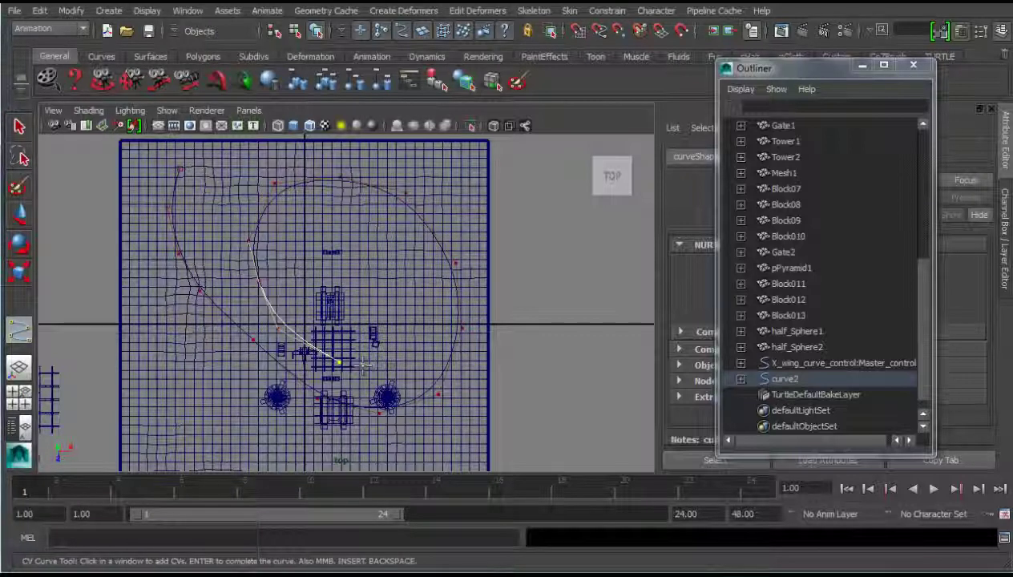
pyautogui.click(407, 335)
pyautogui.click(417, 303)
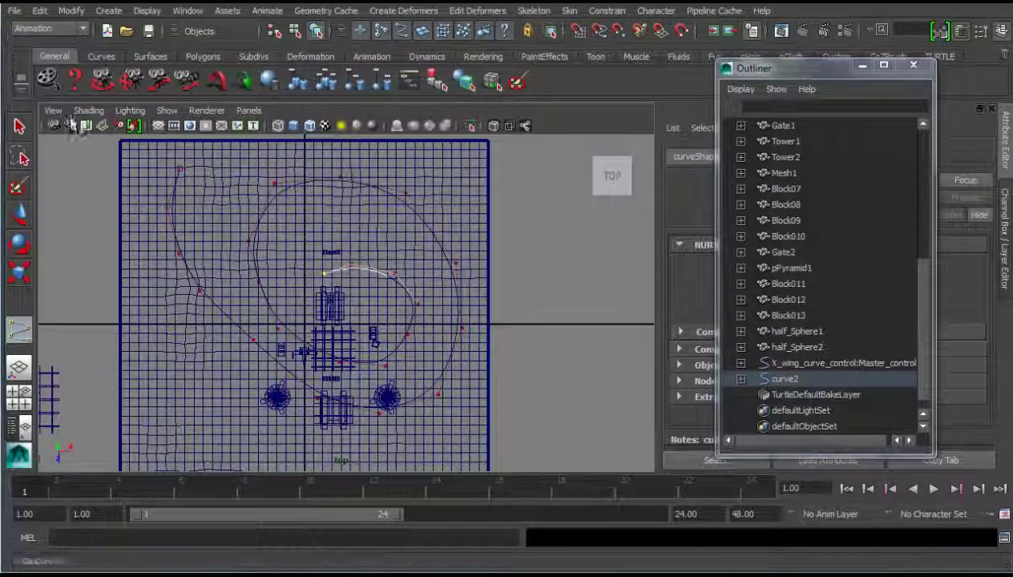
pyautogui.press('q')
pyautogui.press('space')
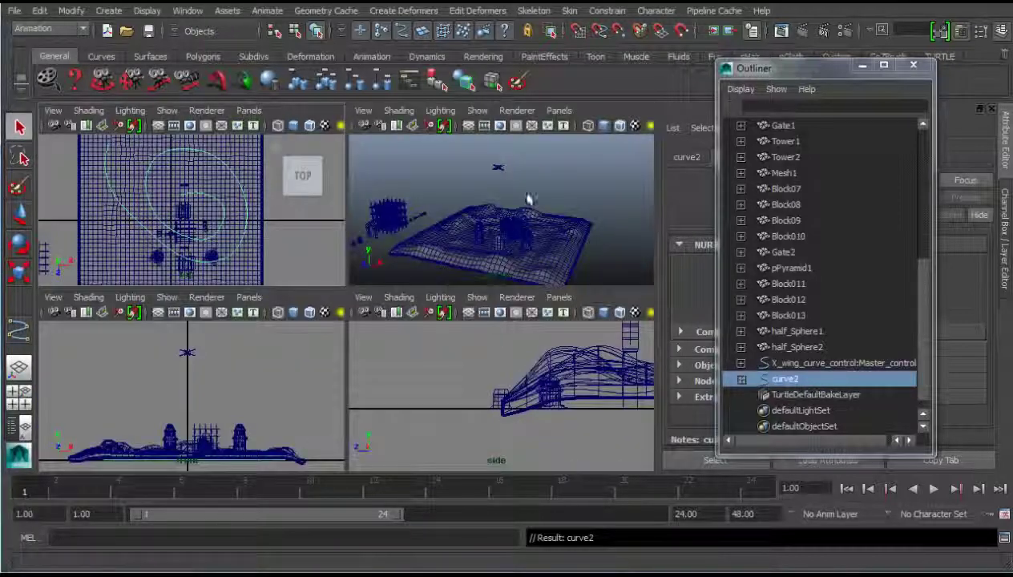
pyautogui.rightClick(244, 195)
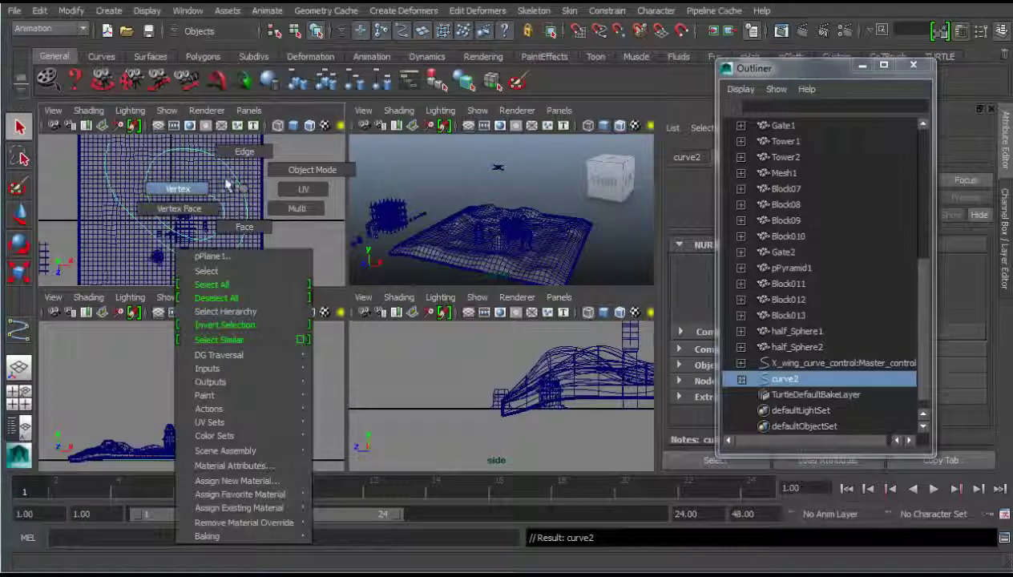
pyautogui.scroll(-5, 269, 209)
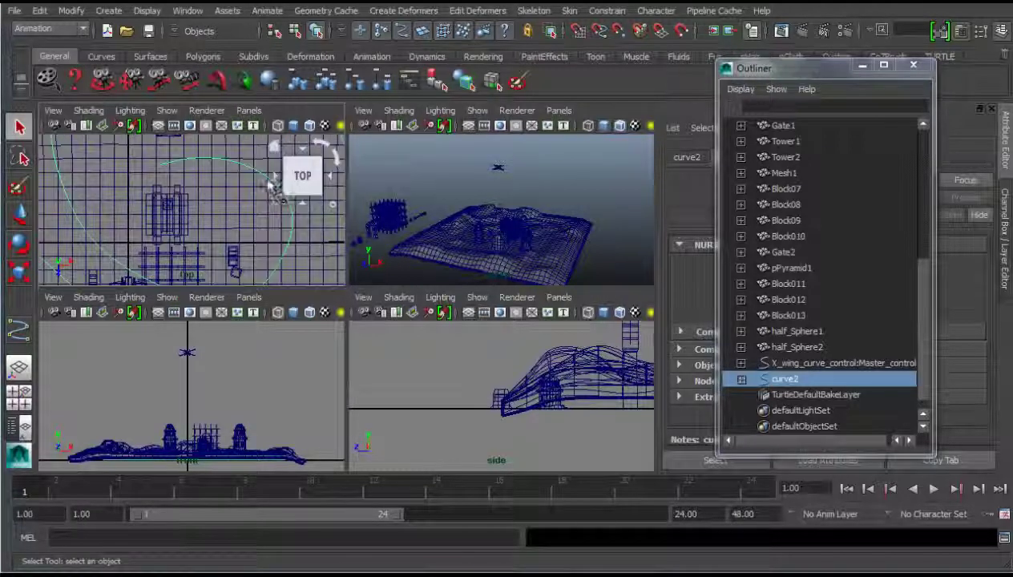
pyautogui.scroll(4, 270, 208)
pyautogui.scroll(2, 224, 233)
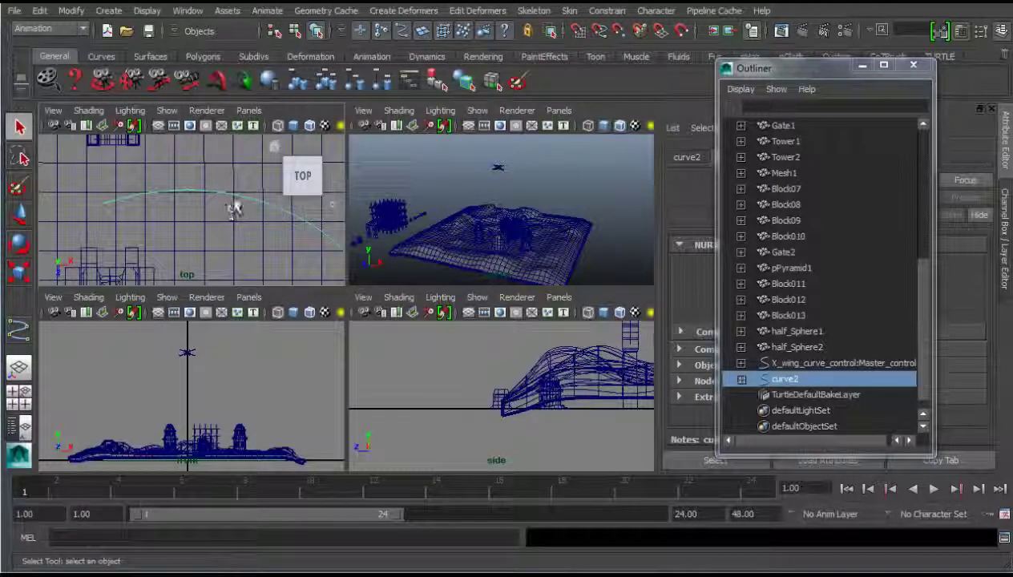
pyautogui.click(251, 204)
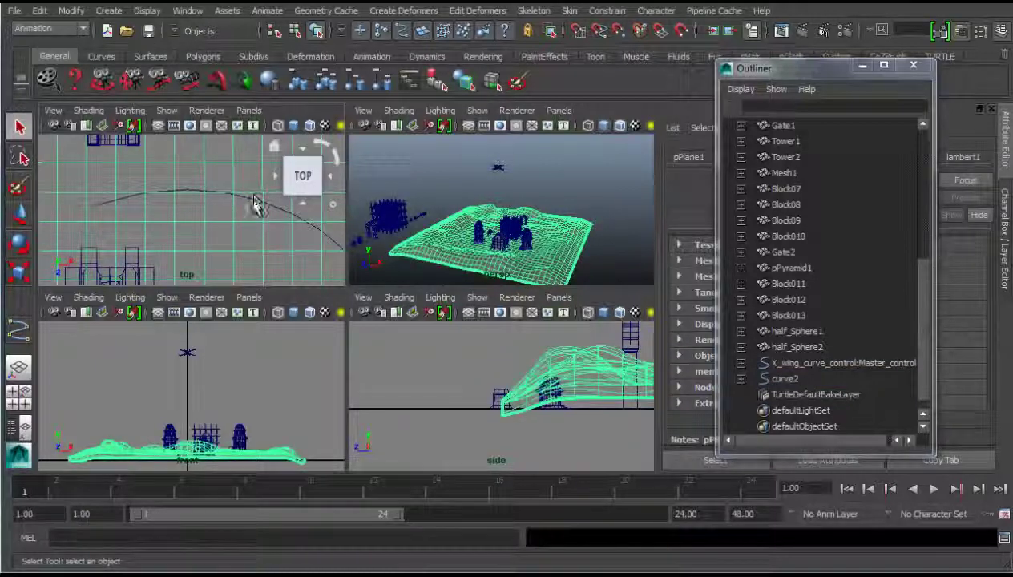
pyautogui.click(254, 205)
pyautogui.click(254, 205)
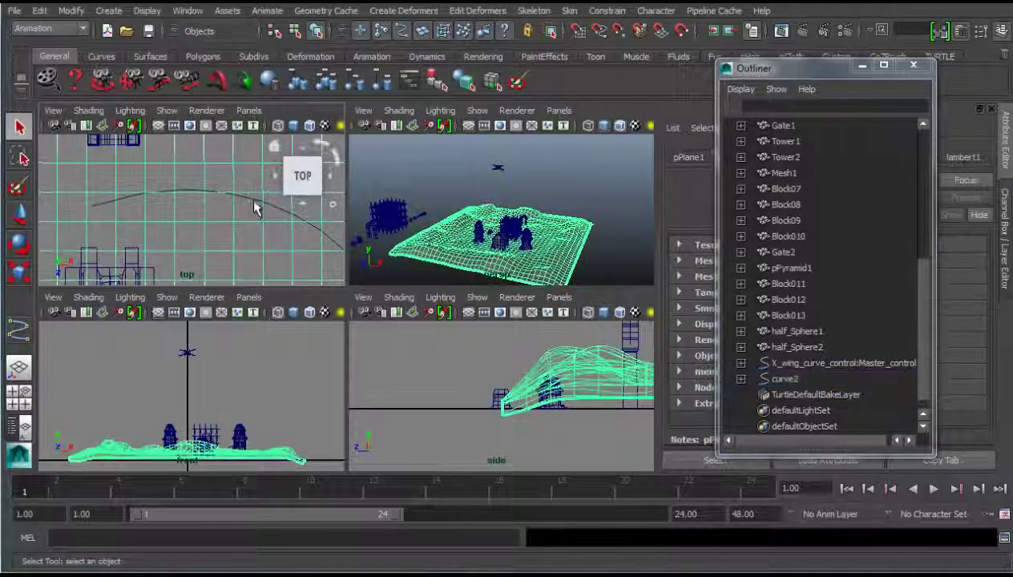
pyautogui.click(257, 203)
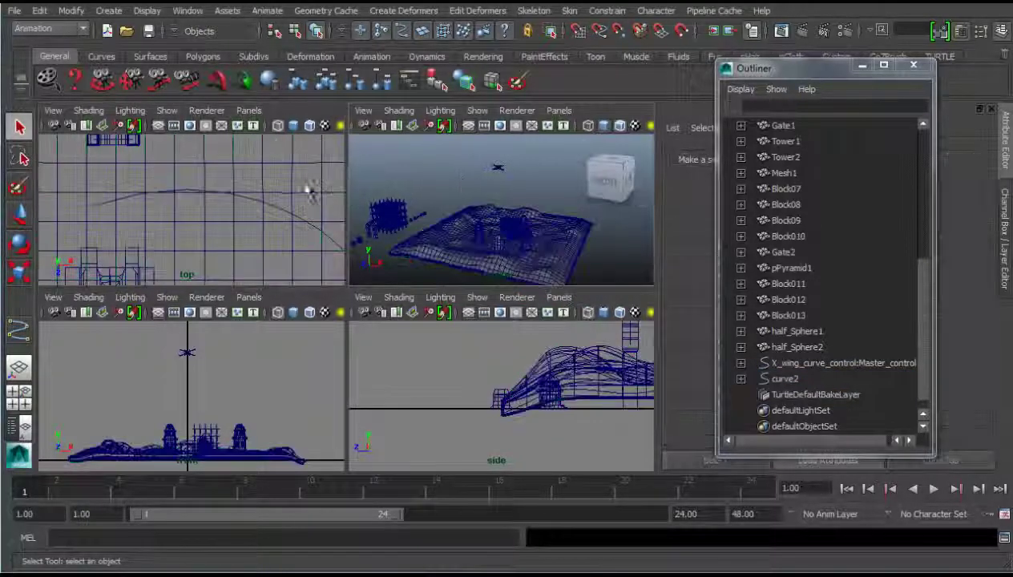
pyautogui.click(255, 206)
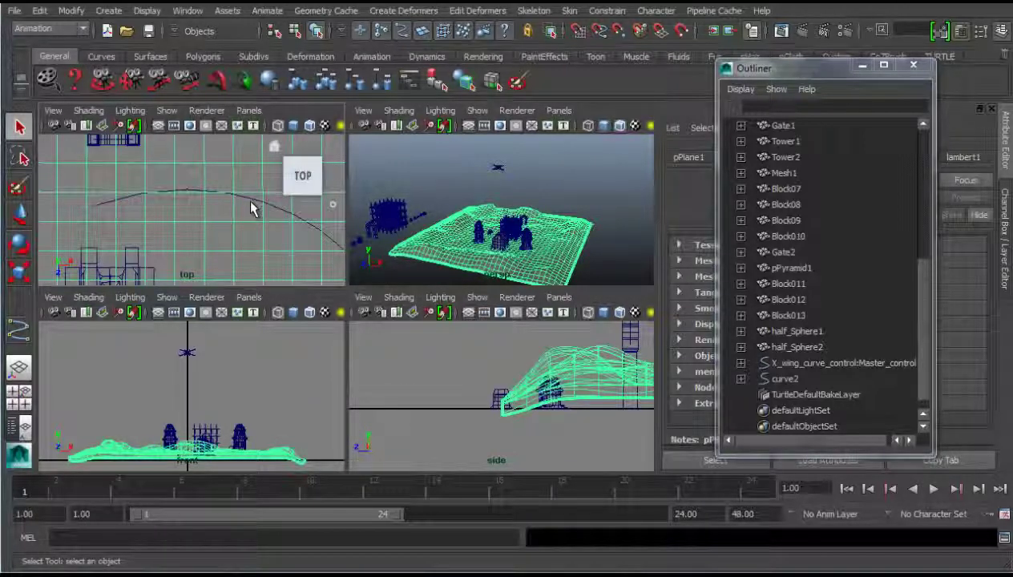
pyautogui.click(377, 272)
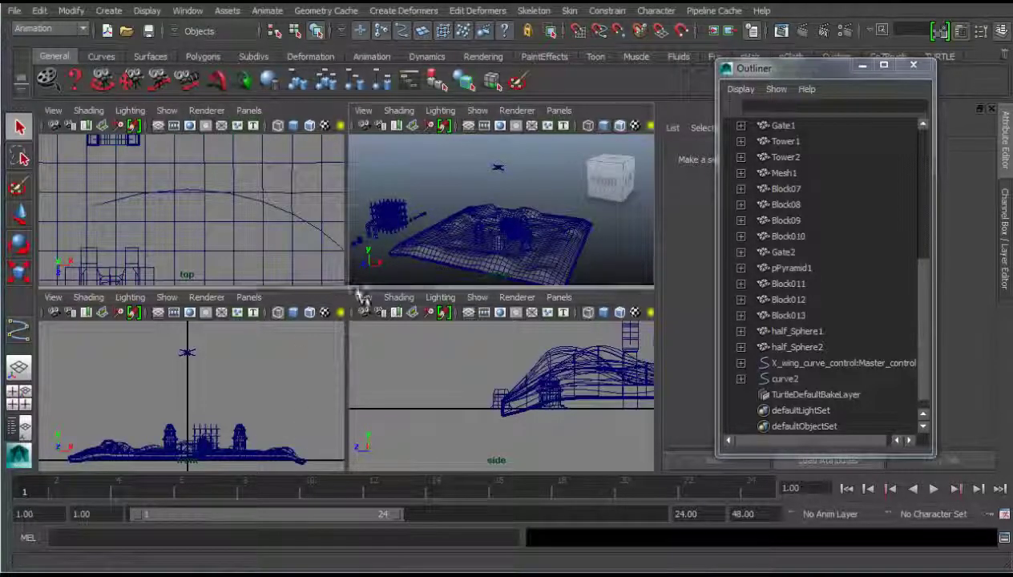
pyautogui.keyDown('alt'); pyautogui.moveTo(617, 397); pyautogui.dragTo(492, 355); pyautogui.keyUp('alt')
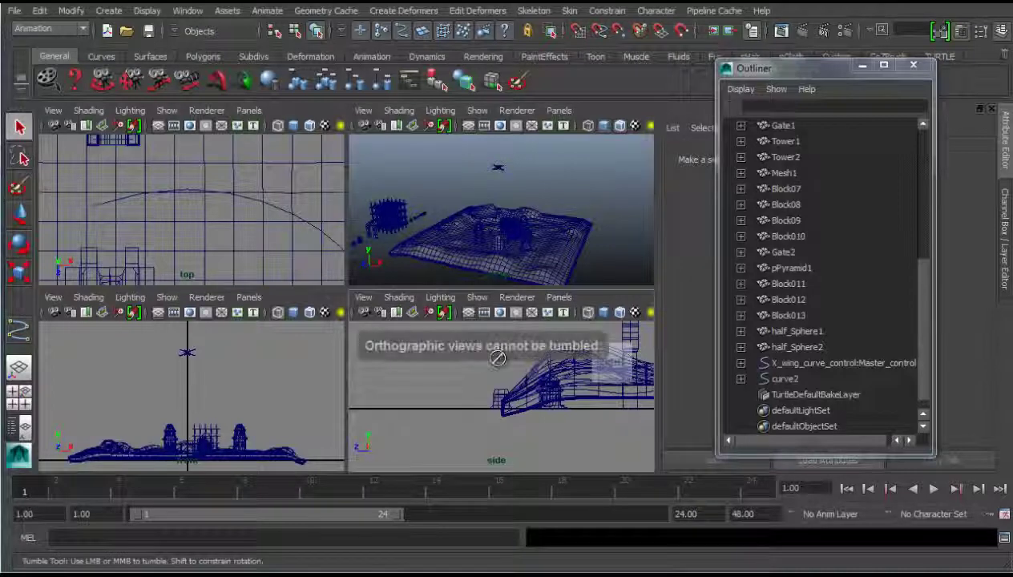
pyautogui.keyDown('alt'); pyautogui.moveTo(510, 345); pyautogui.dragTo(407, 375, button='middle'); pyautogui.keyUp('alt')
pyautogui.scroll(2, 468, 421)
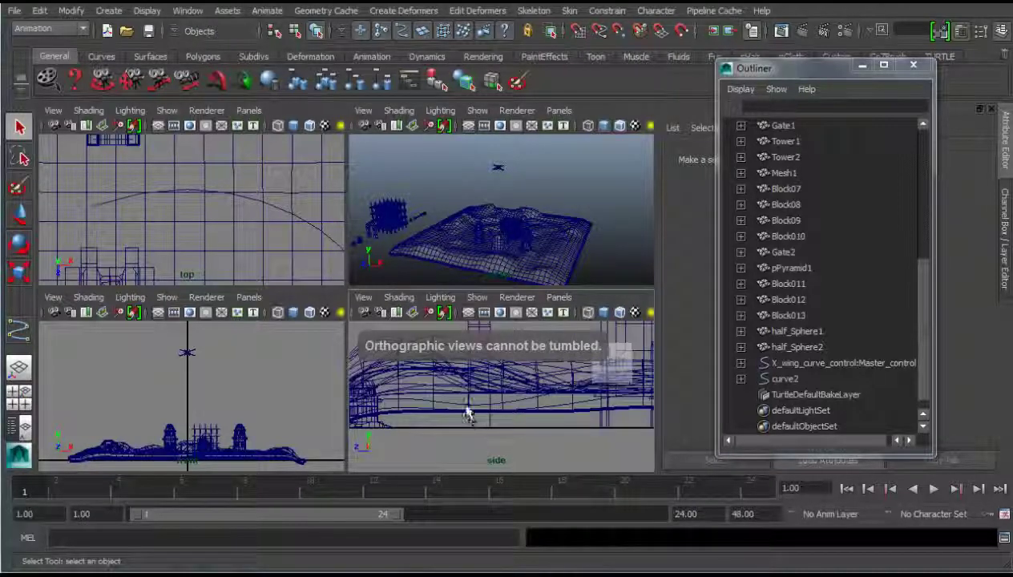
pyautogui.scroll(2, 468, 409)
pyautogui.click(431, 413)
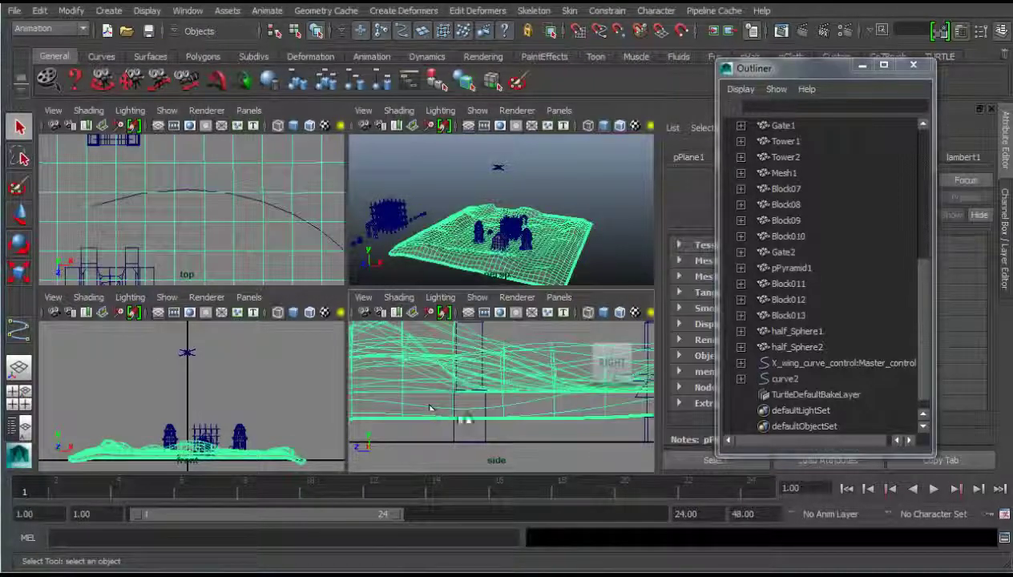
pyautogui.keyDown('alt'); pyautogui.moveTo(462, 413); pyautogui.dragTo(473, 416); pyautogui.keyUp('alt')
pyautogui.moveTo(478, 273)
pyautogui.keyDown('alt'); pyautogui.mouseDown(button='right')
pyautogui.moveTo(482, 181)
pyautogui.moveTo(498, 233)
pyautogui.moveTo(503, 173)
pyautogui.moveTo(487, 233)
pyautogui.moveTo(511, 233)
pyautogui.mouseUp(button='right'); pyautogui.keyUp('alt')
pyautogui.moveTo(511, 232)
pyautogui.keyDown('alt'); pyautogui.mouseDown()
pyautogui.moveTo(511, 249)
pyautogui.moveTo(492, 241)
pyautogui.moveTo(478, 207)
pyautogui.mouseUp(); pyautogui.keyUp('alt')
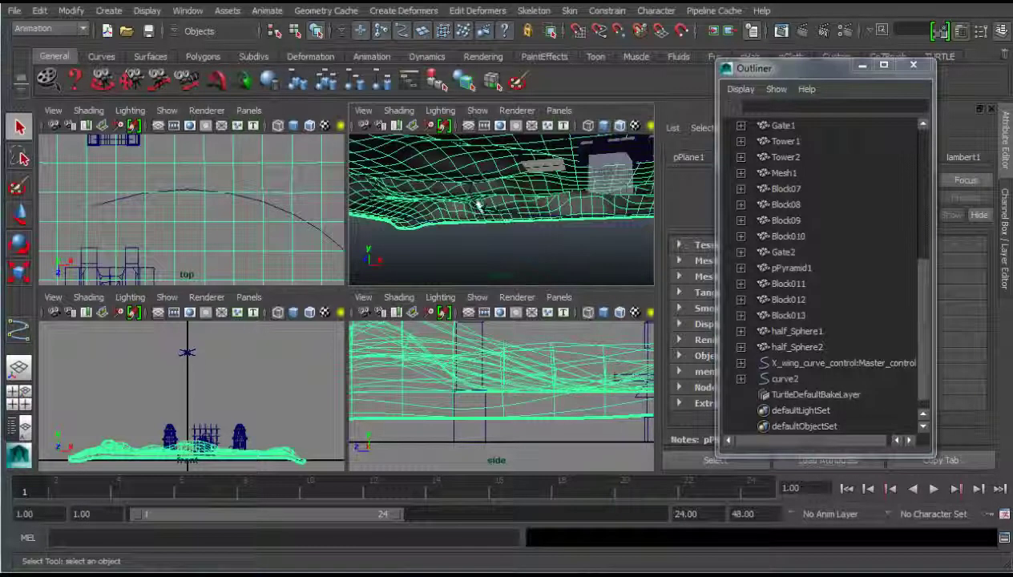
pyautogui.click(472, 200)
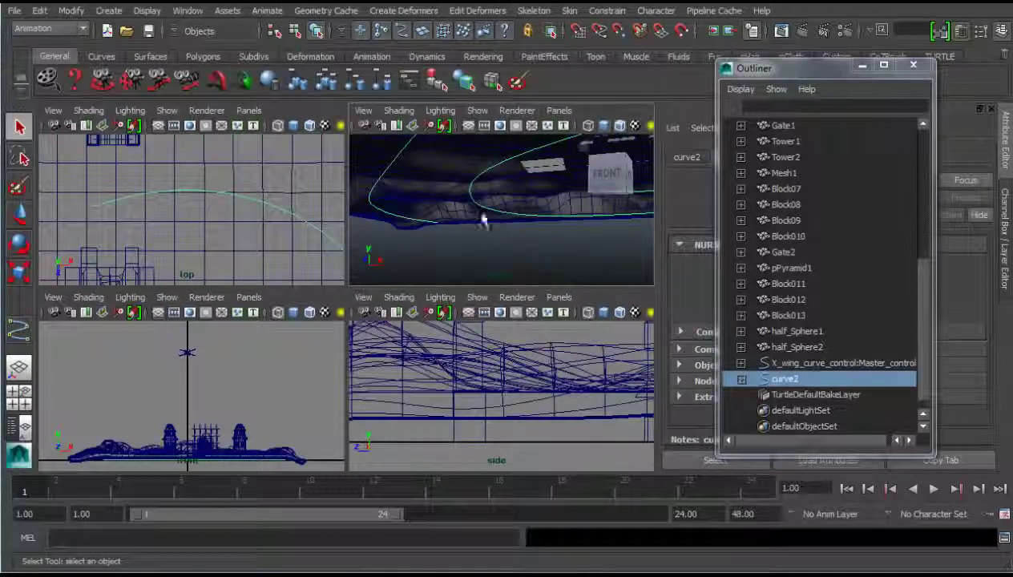
# Step: Maximize the perspective view and raise curve2 above the terrain
pyautogui.moveTo(567, 248)
pyautogui.keyDown('alt'); pyautogui.mouseDown()
pyautogui.moveTo(515, 221)
pyautogui.moveTo(512, 160)
pyautogui.moveTo(507, 214)
pyautogui.moveTo(499, 197)
pyautogui.mouseUp(); pyautogui.keyUp('alt')
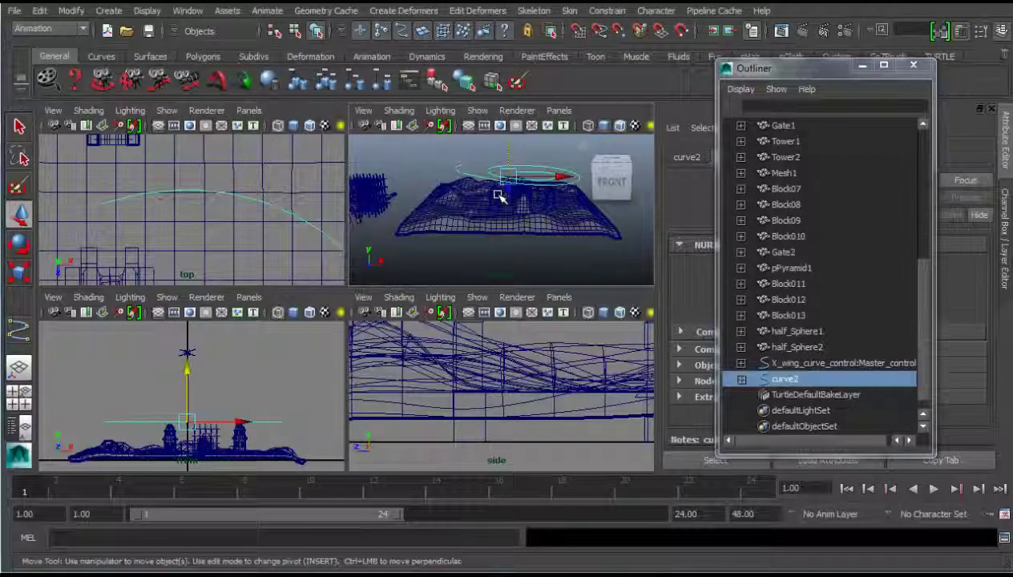
pyautogui.press('space')
pyautogui.moveTo(441, 262)
pyautogui.keyDown('alt'); pyautogui.mouseDown()
pyautogui.moveTo(452, 278)
pyautogui.moveTo(372, 282)
pyautogui.moveTo(398, 222)
pyautogui.moveTo(362, 167)
pyautogui.moveTo(370, 213)
pyautogui.mouseUp(); pyautogui.keyUp('alt')
pyautogui.click(367, 181)
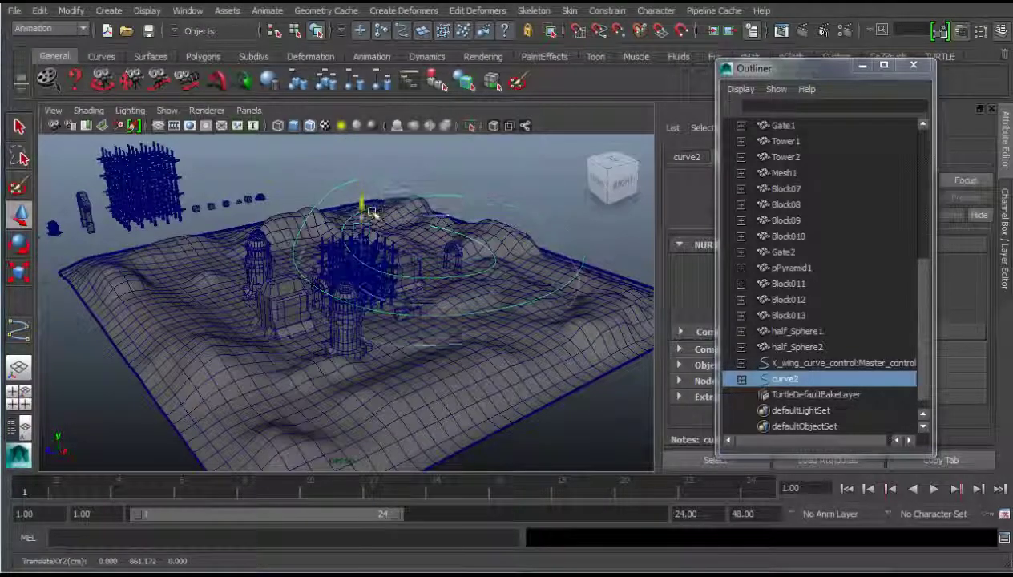
# Step: Toggle the terrain into vertex mode and back, then display curve2's control vertices
pyautogui.rightClick(428, 216)
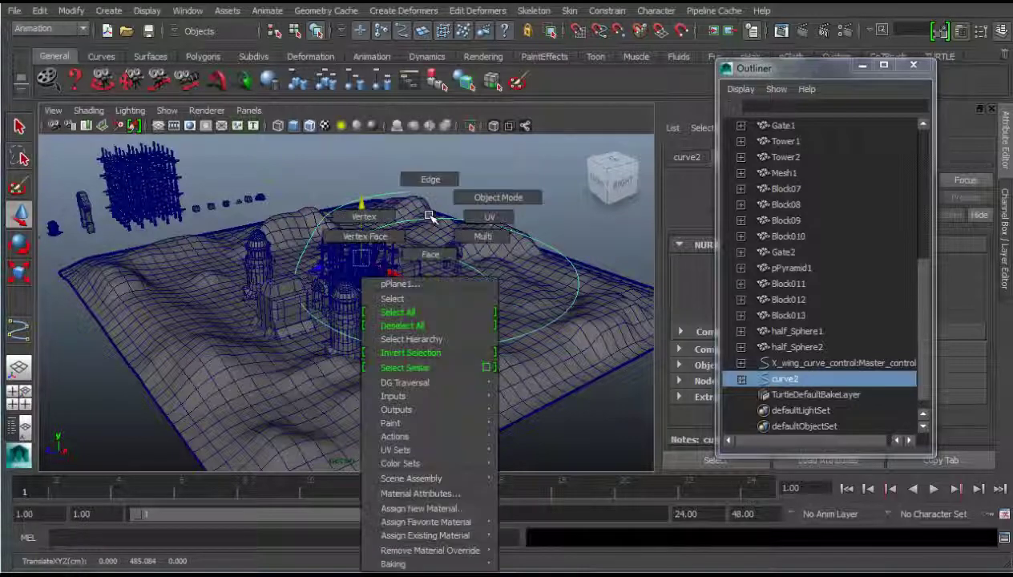
pyautogui.click(364, 216)
pyautogui.rightClick(406, 206)
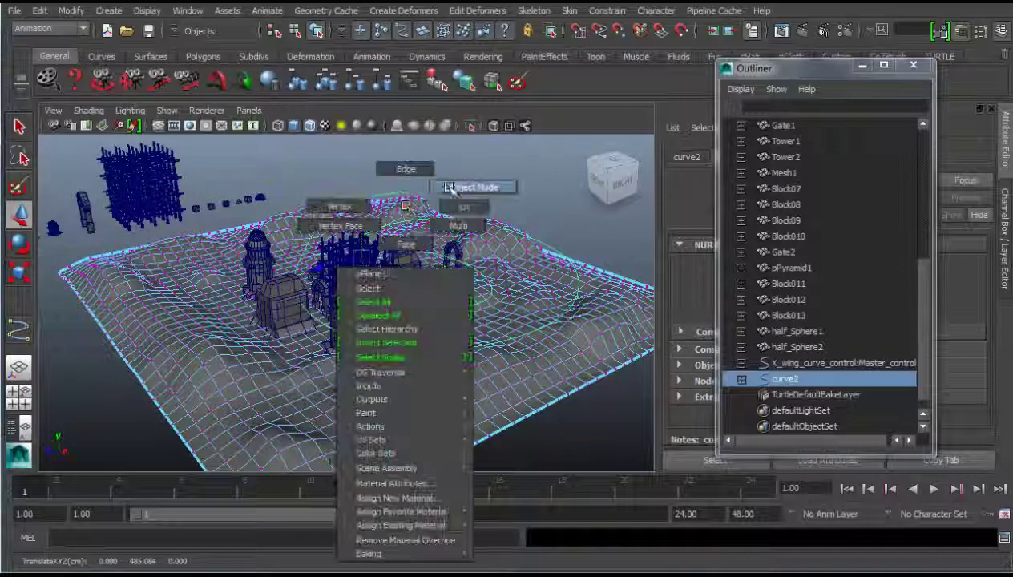
pyautogui.click(463, 186)
pyautogui.rightClick(397, 193)
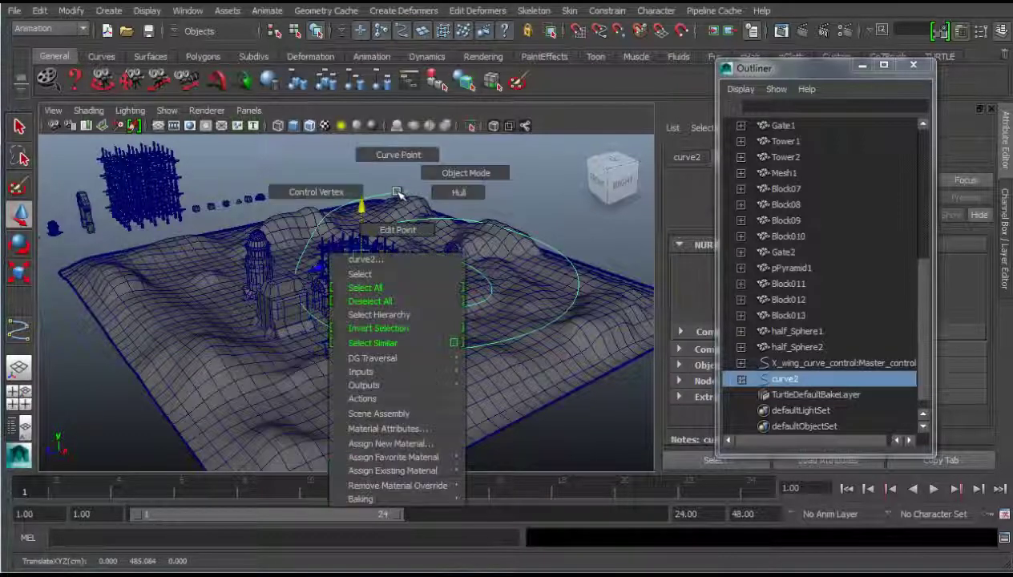
pyautogui.click(398, 230)
# Step: Select curve2 and tumble the view around the blocks terrain to frame it
pyautogui.moveTo(421, 235)
pyautogui.keyDown('alt'); pyautogui.mouseDown()
pyautogui.moveTo(372, 248)
pyautogui.moveTo(416, 251)
pyautogui.mouseUp(); pyautogui.keyUp('alt')
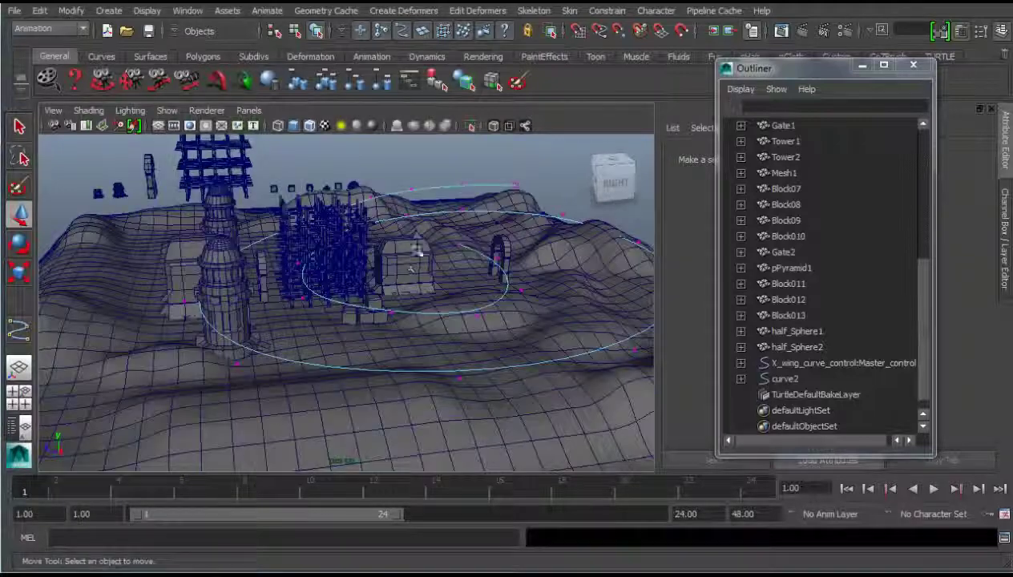
pyautogui.moveTo(411, 200)
pyautogui.keyDown('alt'); pyautogui.mouseDown()
pyautogui.moveTo(481, 203)
pyautogui.moveTo(404, 192)
pyautogui.mouseUp(); pyautogui.keyUp('alt')
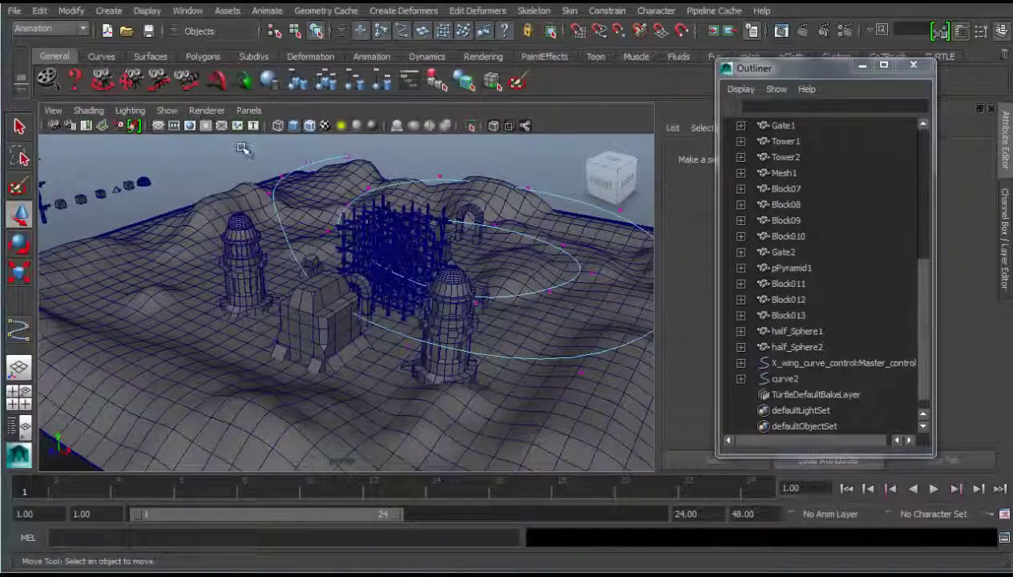
pyautogui.click(358, 198)
pyautogui.moveTo(240, 233)
pyautogui.keyDown('alt'); pyautogui.mouseDown()
pyautogui.moveTo(337, 237)
pyautogui.moveTo(293, 256)
pyautogui.moveTo(428, 299)
pyautogui.mouseUp(); pyautogui.keyUp('alt')
pyautogui.keyDown('alt'); pyautogui.moveTo(510, 320); pyautogui.dragTo(506, 361); pyautogui.keyUp('alt')
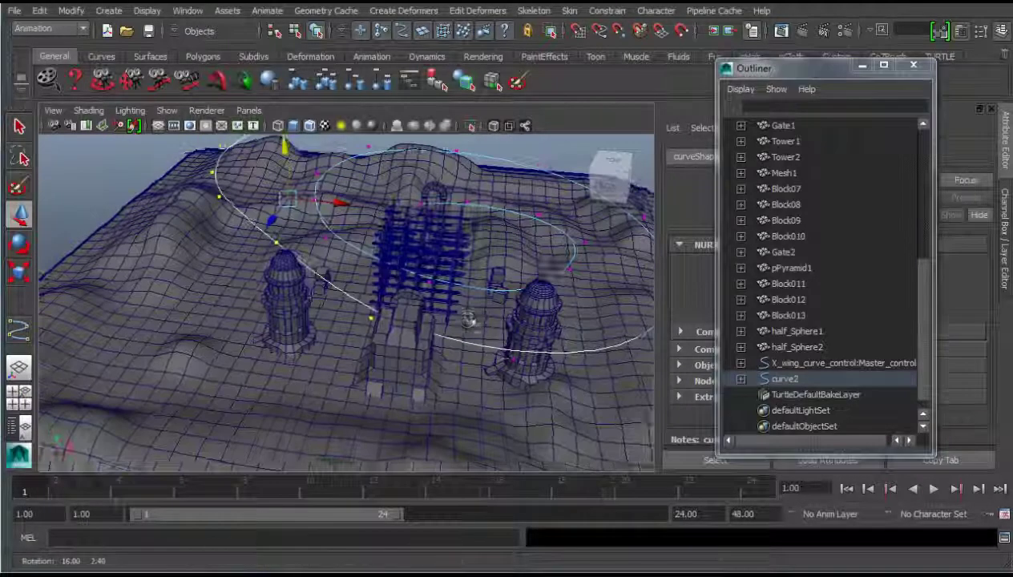
pyautogui.moveTo(547, 318)
pyautogui.keyDown('alt'); pyautogui.mouseDown()
pyautogui.moveTo(506, 278)
pyautogui.moveTo(466, 289)
pyautogui.mouseUp(); pyautogui.keyUp('alt')
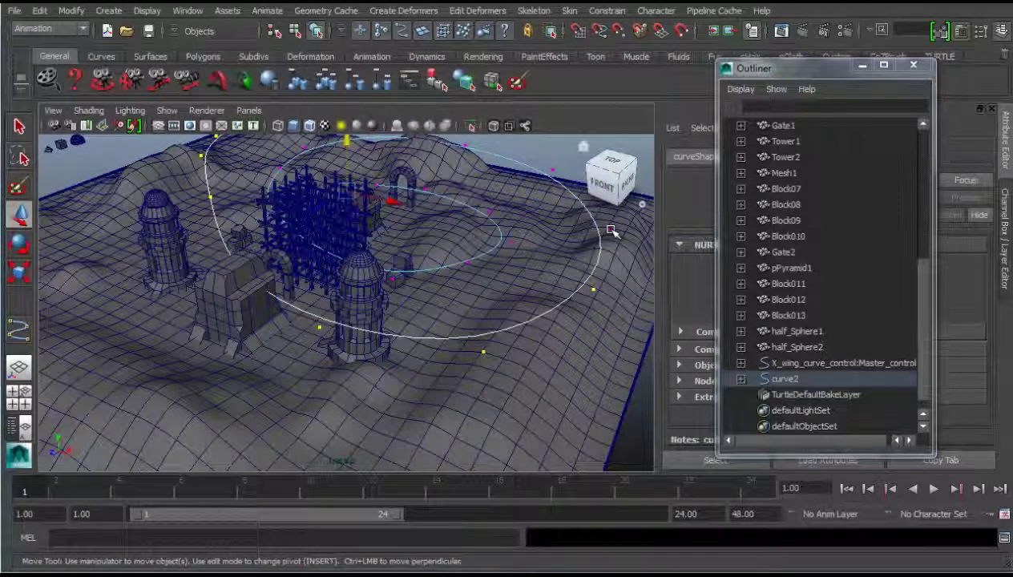
pyautogui.keyDown('alt'); pyautogui.moveTo(421, 244); pyautogui.dragTo(417, 265); pyautogui.keyUp('alt')
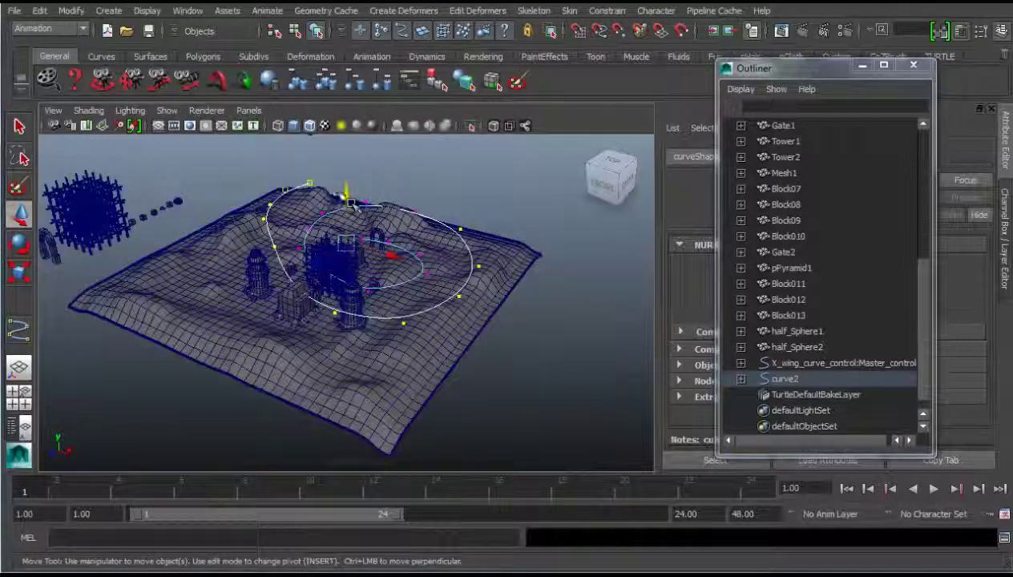
# Step: Drag several curve2 points upward so the loop climbs high above the terrain
pyautogui.moveTo(350, 197)
pyautogui.mouseDown()
pyautogui.moveTo(352, 152)
pyautogui.moveTo(398, 327)
pyautogui.moveTo(321, 231)
pyautogui.moveTo(313, 190)
pyautogui.mouseUp()
pyautogui.keyDown('alt'); pyautogui.moveTo(77, 199); pyautogui.dragTo(222, 275); pyautogui.keyUp('alt')
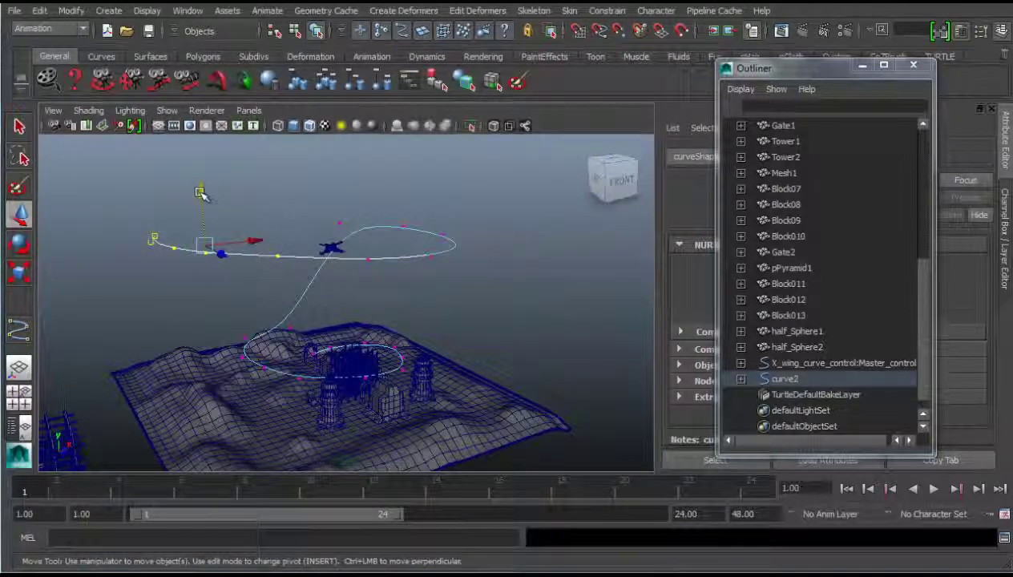
pyautogui.moveTo(200, 193); pyautogui.dragTo(201, 160)
pyautogui.moveTo(328, 265)
pyautogui.keyDown('alt'); pyautogui.mouseDown()
pyautogui.moveTo(443, 276)
pyautogui.moveTo(268, 281)
pyautogui.moveTo(410, 280)
pyautogui.moveTo(357, 330)
pyautogui.moveTo(402, 326)
pyautogui.mouseUp(); pyautogui.keyUp('alt')
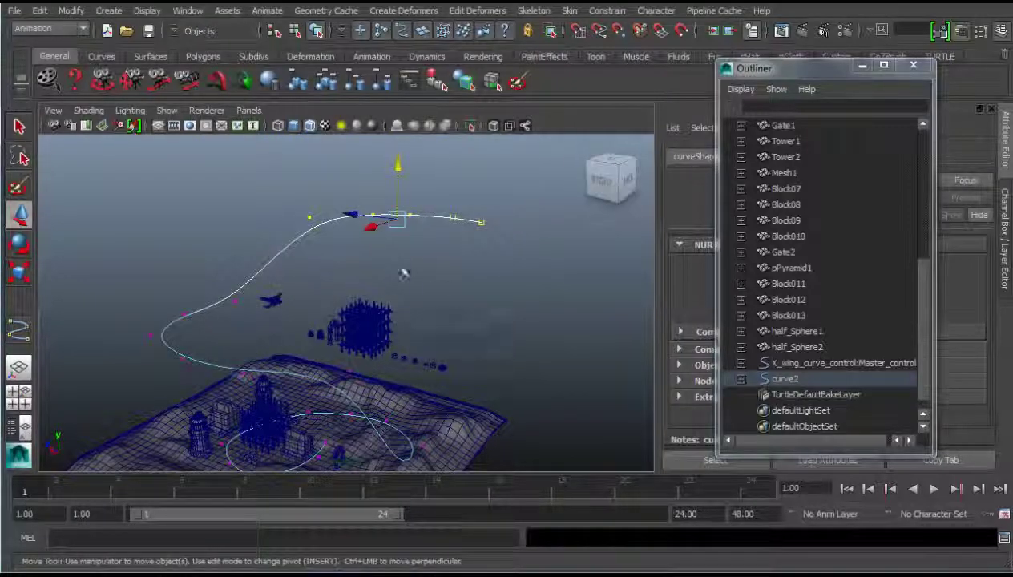
pyautogui.moveTo(403, 274)
pyautogui.keyDown('alt'); pyautogui.mouseDown()
pyautogui.moveTo(429, 266)
pyautogui.moveTo(389, 276)
pyautogui.moveTo(474, 280)
pyautogui.mouseUp(); pyautogui.keyUp('alt')
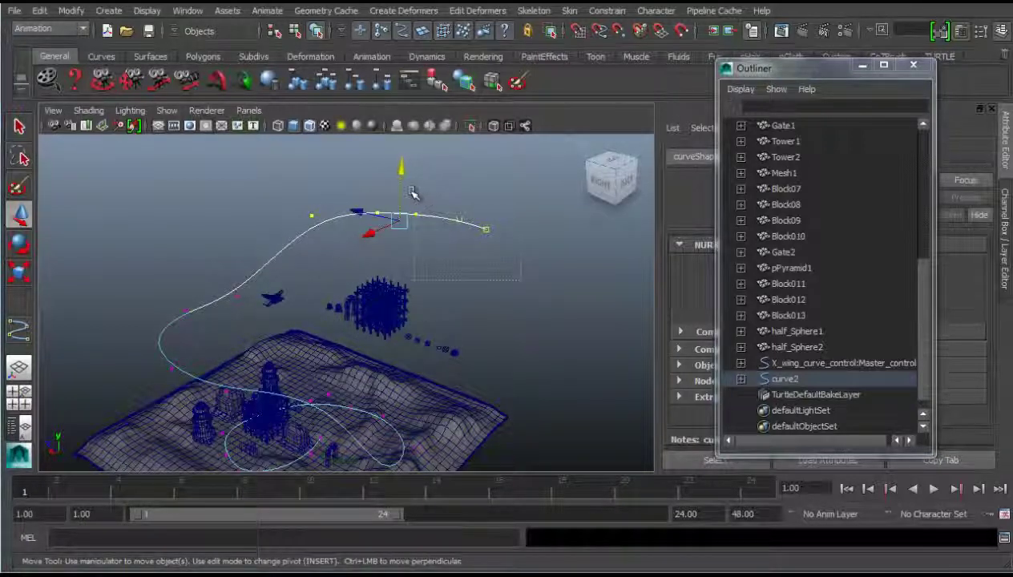
pyautogui.moveTo(455, 173)
pyautogui.mouseDown()
pyautogui.moveTo(479, 152)
pyautogui.moveTo(372, 215)
pyautogui.moveTo(378, 172)
pyautogui.moveTo(401, 199)
pyautogui.moveTo(441, 319)
pyautogui.moveTo(444, 253)
pyautogui.moveTo(226, 283)
pyautogui.moveTo(226, 215)
pyautogui.moveTo(350, 345)
pyautogui.moveTo(339, 385)
pyautogui.moveTo(314, 348)
pyautogui.moveTo(320, 369)
pyautogui.mouseUp()
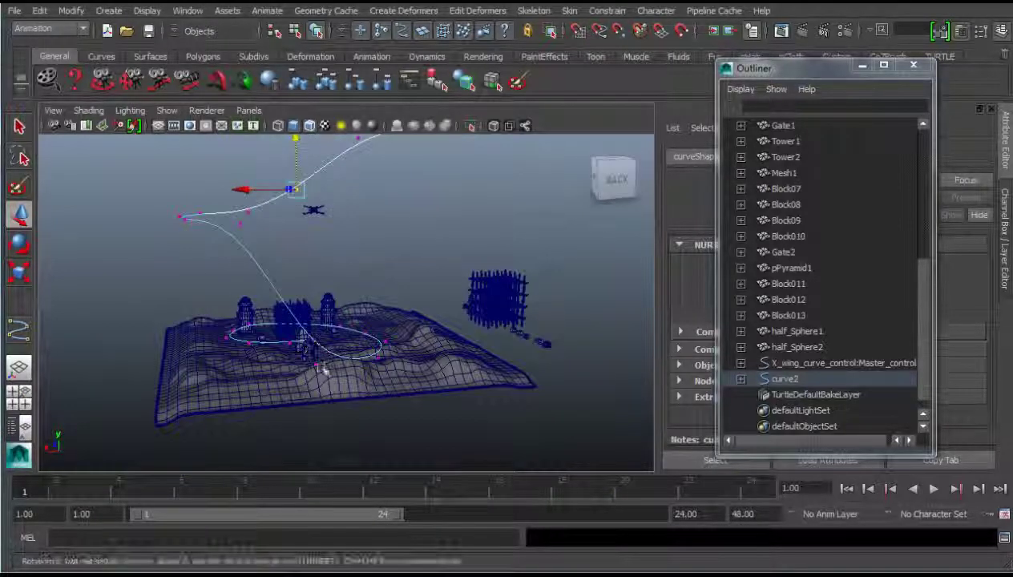
pyautogui.click(321, 366)
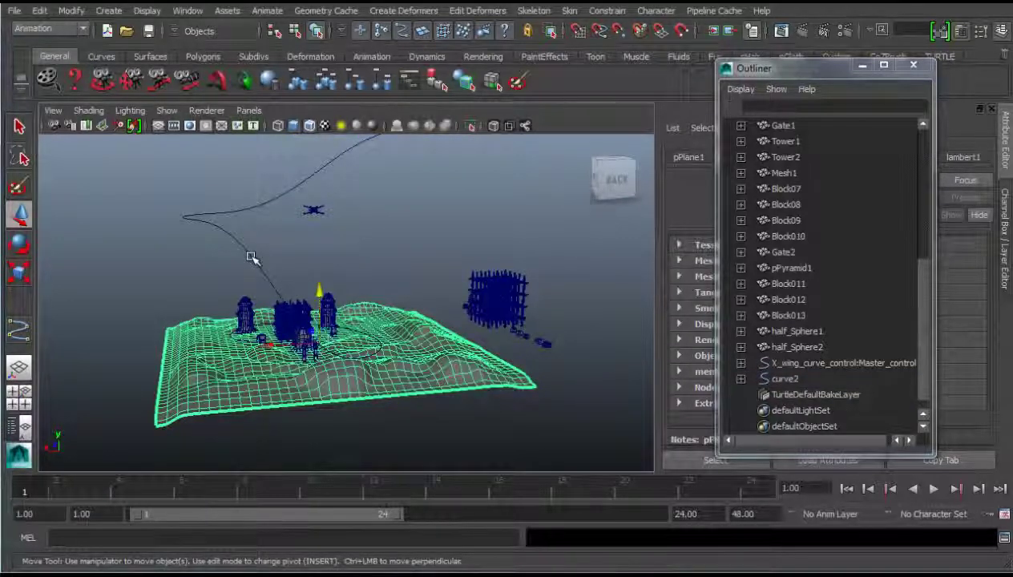
# Step: Show curve2's control vertices and reposition three lower-loop CVs, raising two of them
pyautogui.click(251, 257)
pyautogui.moveTo(267, 282)
pyautogui.mouseDown(button='right')
pyautogui.moveTo(271, 321)
pyautogui.moveTo(321, 399)
pyautogui.mouseUp(button='right')
pyautogui.click(281, 432)
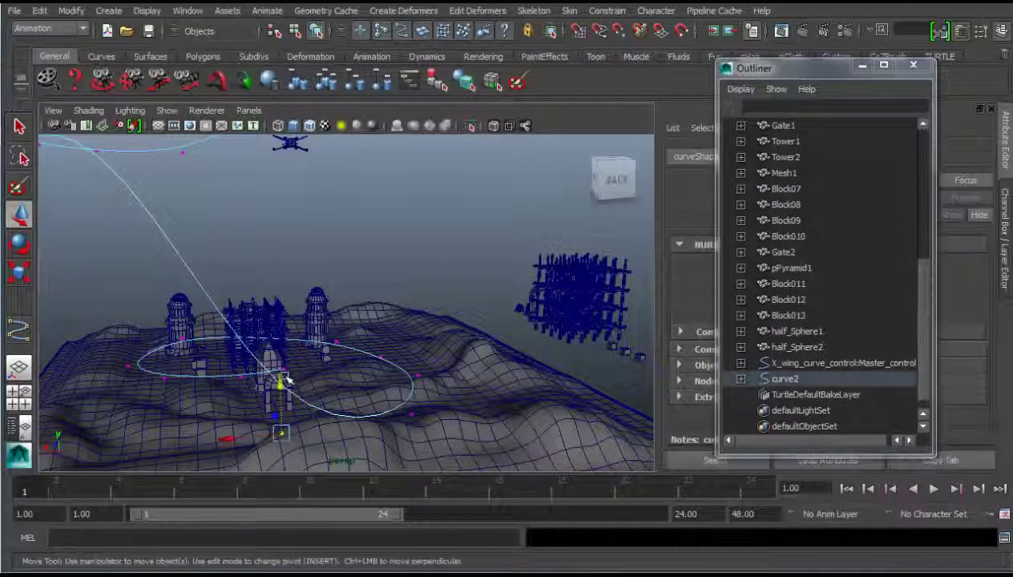
pyautogui.moveTo(284, 386); pyautogui.dragTo(280, 303)
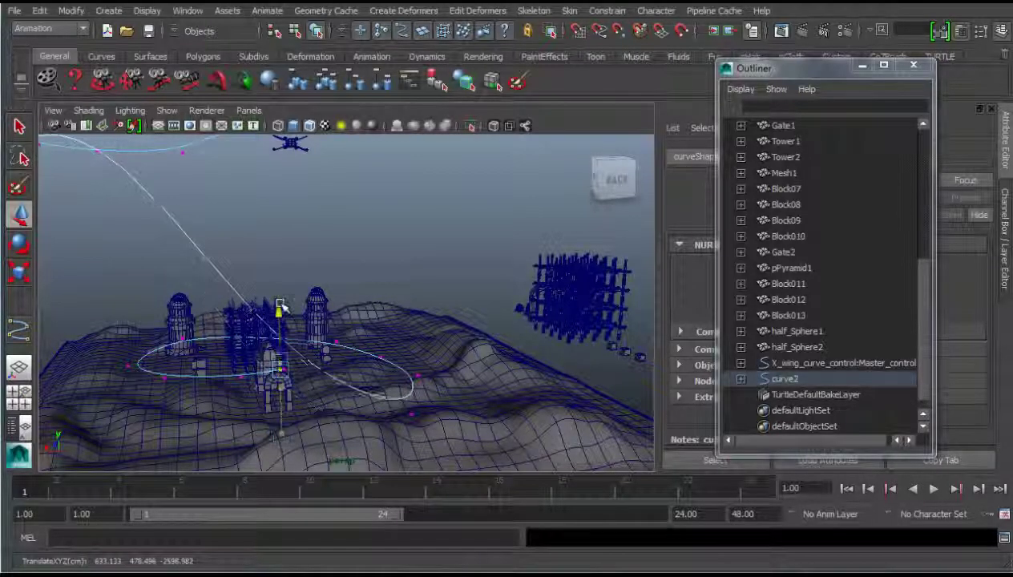
pyautogui.click(411, 412)
pyautogui.moveTo(412, 367)
pyautogui.mouseDown()
pyautogui.moveTo(418, 294)
pyautogui.moveTo(375, 426)
pyautogui.mouseUp()
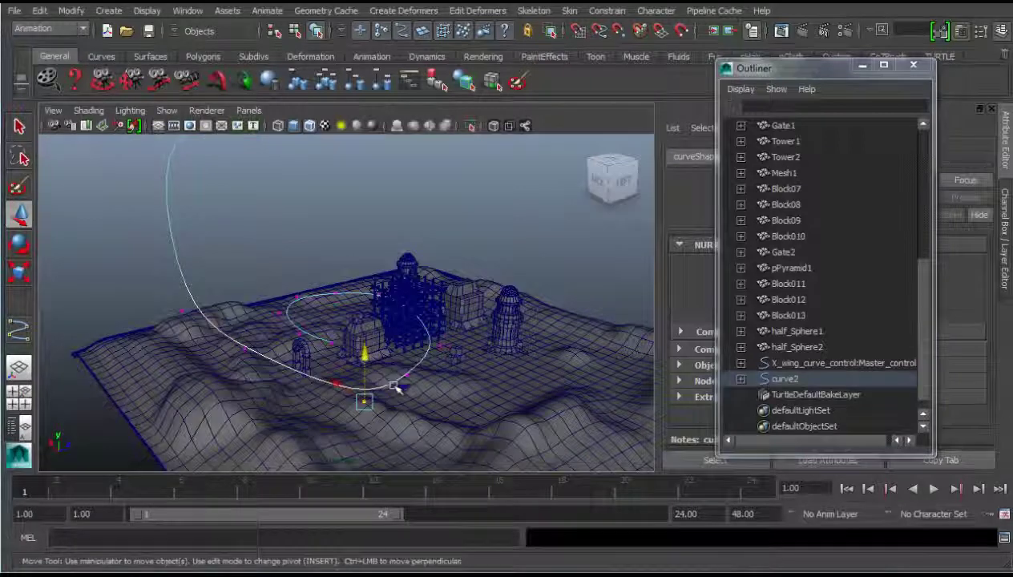
pyautogui.moveTo(390, 346)
pyautogui.mouseDown()
pyautogui.moveTo(391, 308)
pyautogui.moveTo(455, 399)
pyautogui.mouseUp()
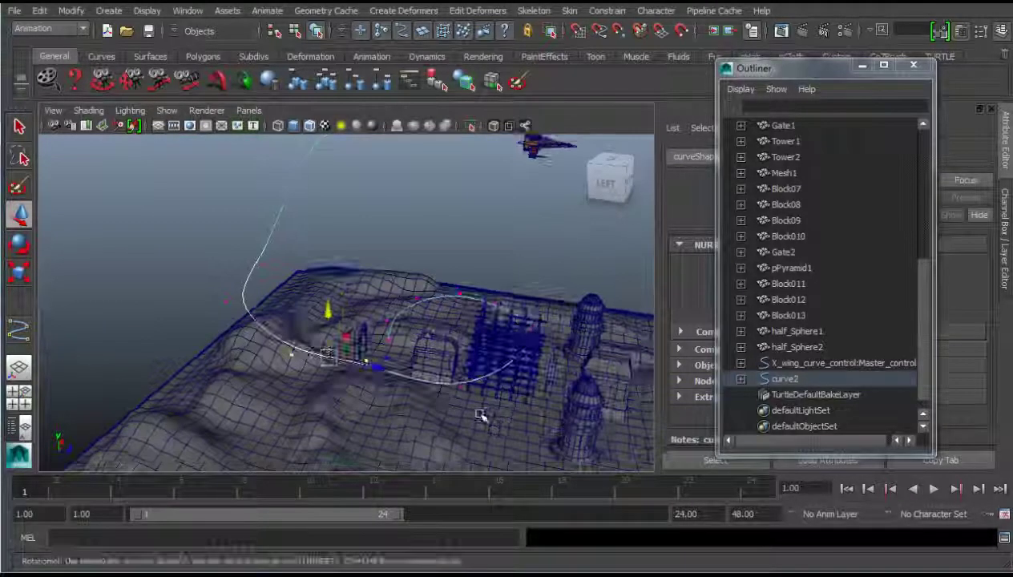
pyautogui.click(455, 399)
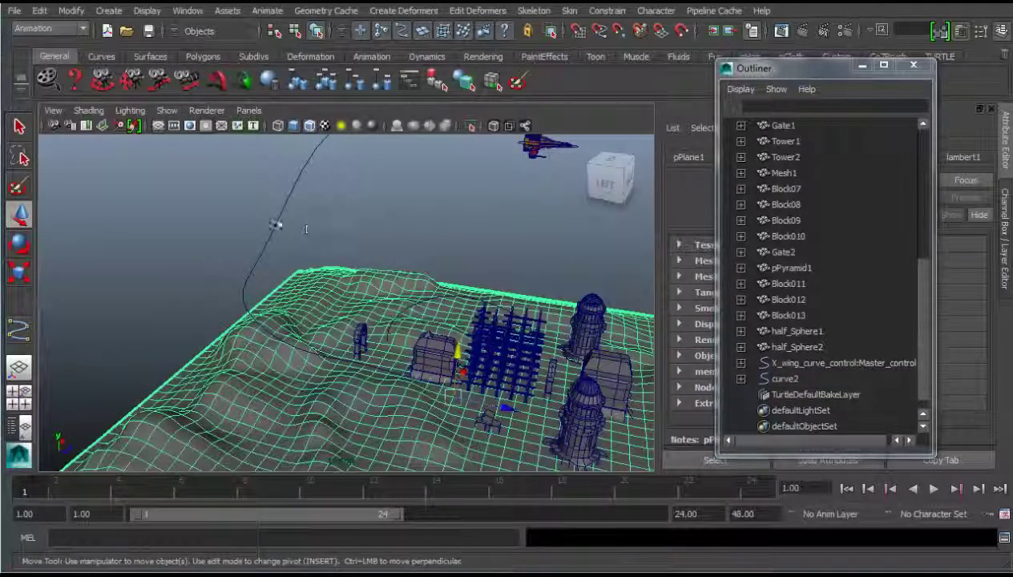
pyautogui.click(429, 385)
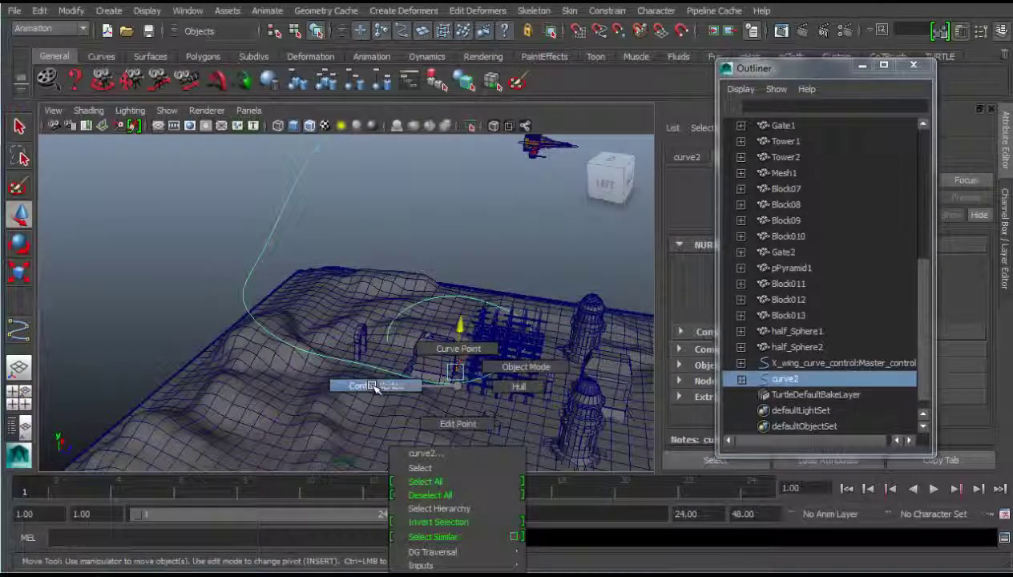
pyautogui.moveTo(459, 387); pyautogui.dragTo(465, 405, button='right')
pyautogui.moveTo(503, 411); pyautogui.dragTo(624, 433)
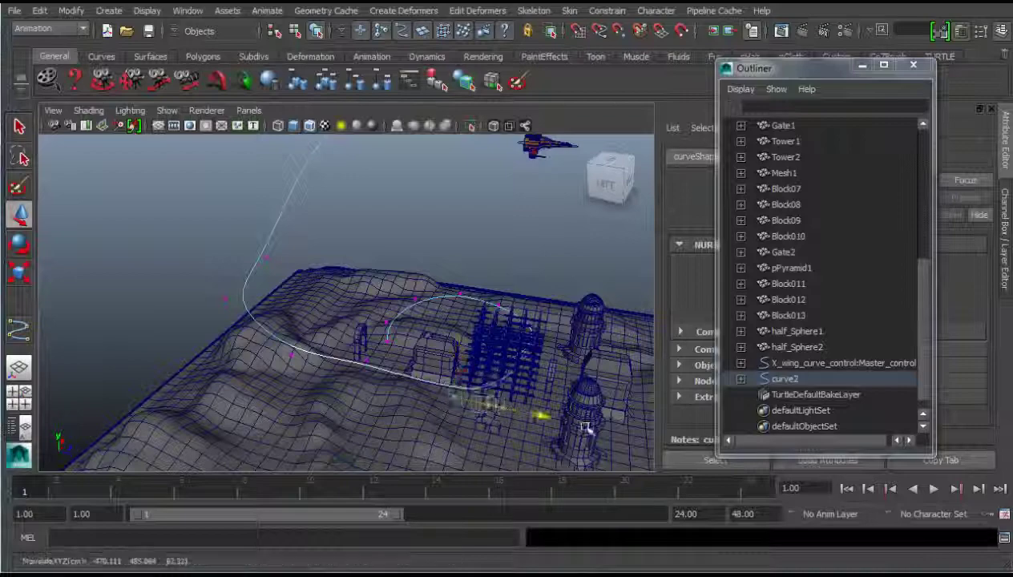
# Step: Close in on the cage and blocks, then raise the front of the loop and nearby CVs
pyautogui.moveTo(559, 427)
pyautogui.keyDown('alt'); pyautogui.mouseDown()
pyautogui.moveTo(372, 396)
pyautogui.moveTo(366, 332)
pyautogui.moveTo(281, 323)
pyautogui.moveTo(214, 385)
pyautogui.mouseUp(); pyautogui.keyUp('alt')
pyautogui.moveTo(218, 383)
pyautogui.keyDown('alt'); pyautogui.mouseDown(button='right')
pyautogui.moveTo(215, 373)
pyautogui.moveTo(226, 403)
pyautogui.moveTo(358, 249)
pyautogui.mouseUp(button='right'); pyautogui.keyUp('alt')
pyautogui.moveTo(275, 290)
pyautogui.keyDown('alt'); pyautogui.mouseDown()
pyautogui.moveTo(210, 282)
pyautogui.moveTo(204, 267)
pyautogui.mouseUp(); pyautogui.keyUp('alt')
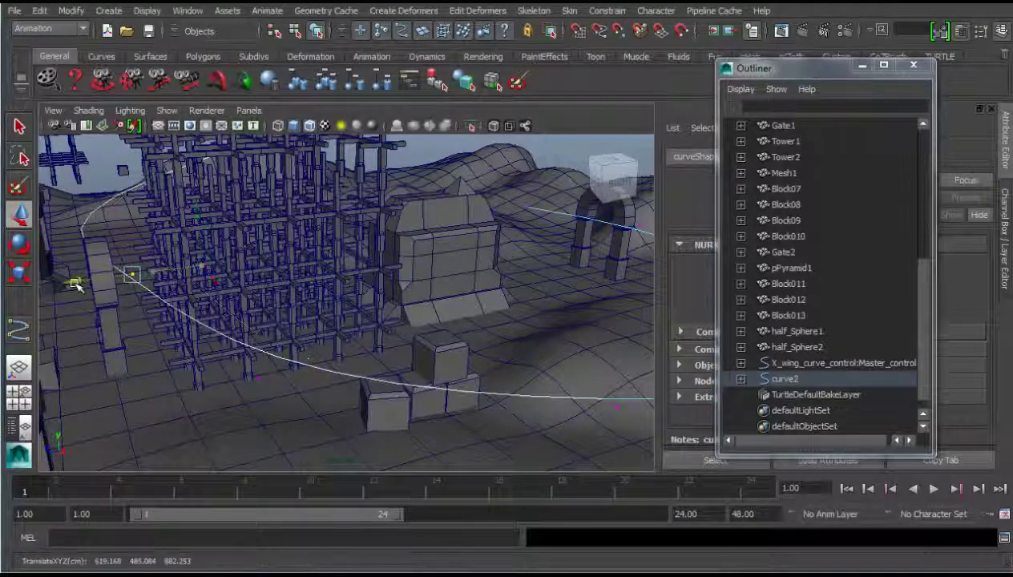
pyautogui.moveTo(76, 282)
pyautogui.keyDown('alt'); pyautogui.mouseDown()
pyautogui.moveTo(229, 300)
pyautogui.moveTo(313, 268)
pyautogui.moveTo(314, 334)
pyautogui.moveTo(240, 265)
pyautogui.mouseUp(); pyautogui.keyUp('alt')
pyautogui.moveTo(240, 264)
pyautogui.keyDown('alt'); pyautogui.mouseDown(button='right')
pyautogui.moveTo(211, 221)
pyautogui.moveTo(183, 276)
pyautogui.mouseUp(button='right'); pyautogui.keyUp('alt')
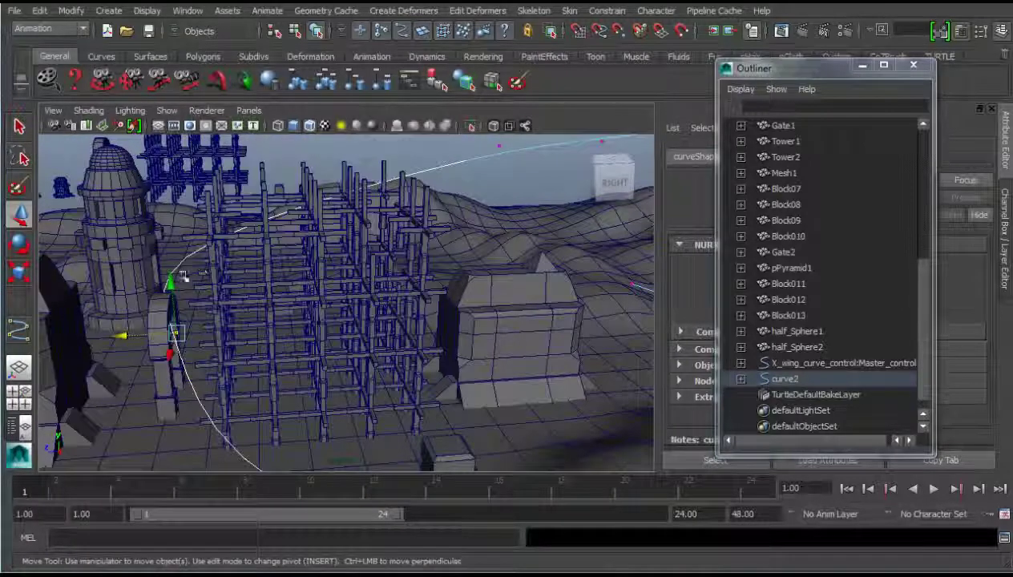
pyautogui.moveTo(172, 282)
pyautogui.keyDown('alt'); pyautogui.mouseDown()
pyautogui.moveTo(204, 278)
pyautogui.moveTo(195, 299)
pyautogui.moveTo(280, 292)
pyautogui.moveTo(132, 381)
pyautogui.moveTo(156, 346)
pyautogui.moveTo(199, 355)
pyautogui.moveTo(118, 365)
pyautogui.mouseUp(); pyautogui.keyUp('alt')
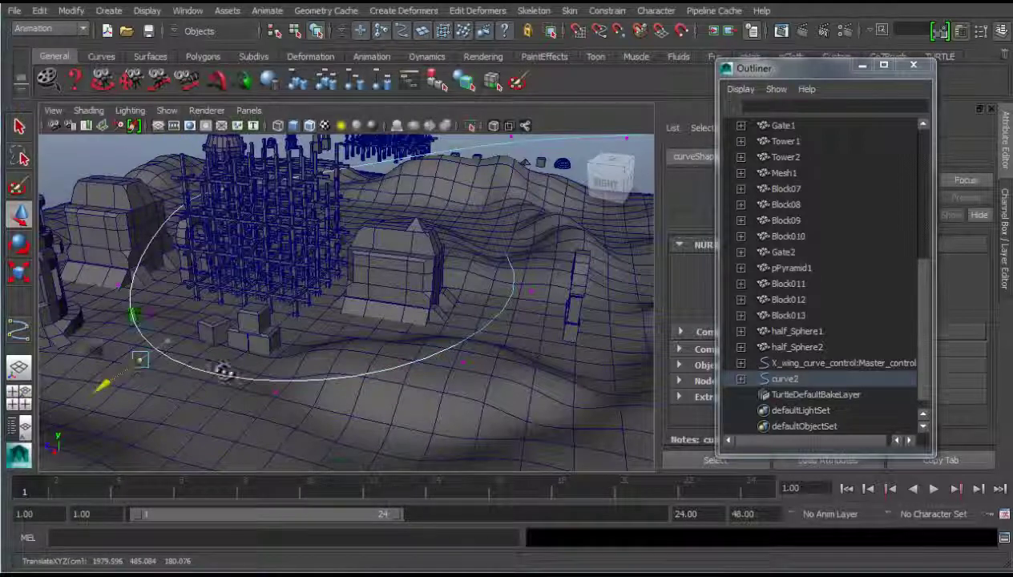
pyautogui.keyDown('alt'); pyautogui.moveTo(225, 370); pyautogui.dragTo(248, 361); pyautogui.keyUp('alt')
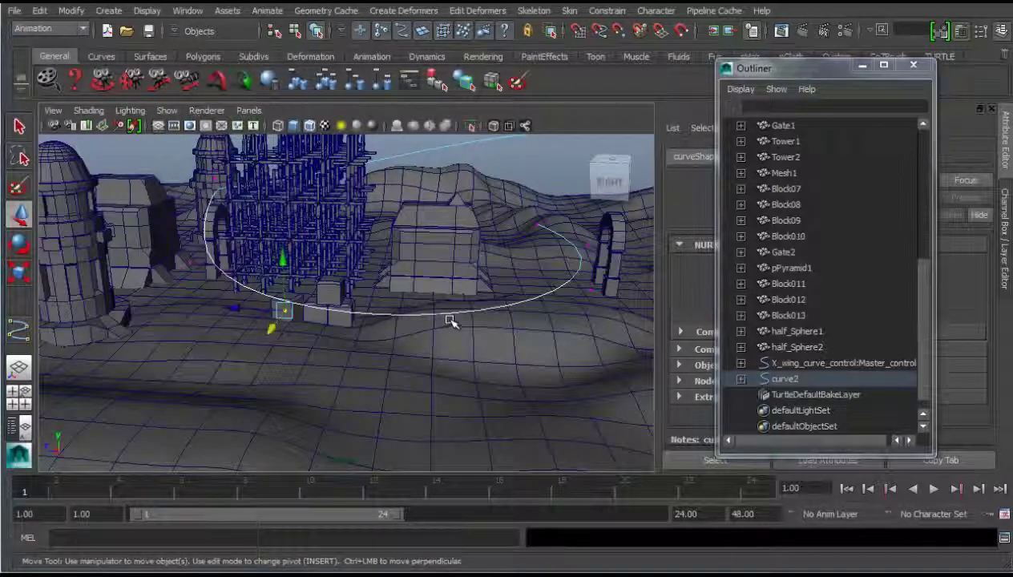
pyautogui.moveTo(362, 316); pyautogui.dragTo(363, 240)
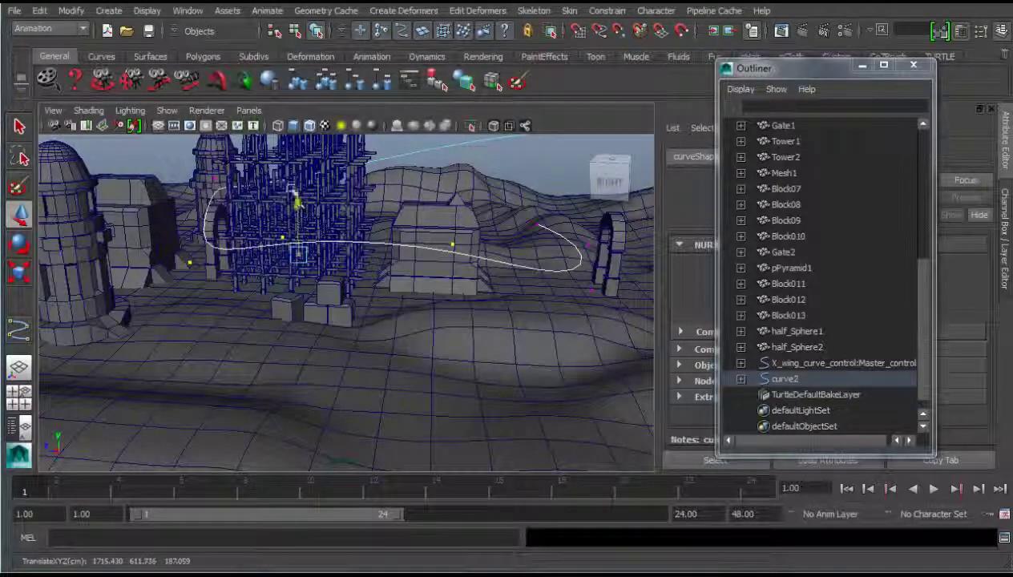
pyautogui.moveTo(295, 200)
pyautogui.mouseDown()
pyautogui.moveTo(299, 161)
pyautogui.moveTo(368, 262)
pyautogui.moveTo(285, 322)
pyautogui.mouseUp()
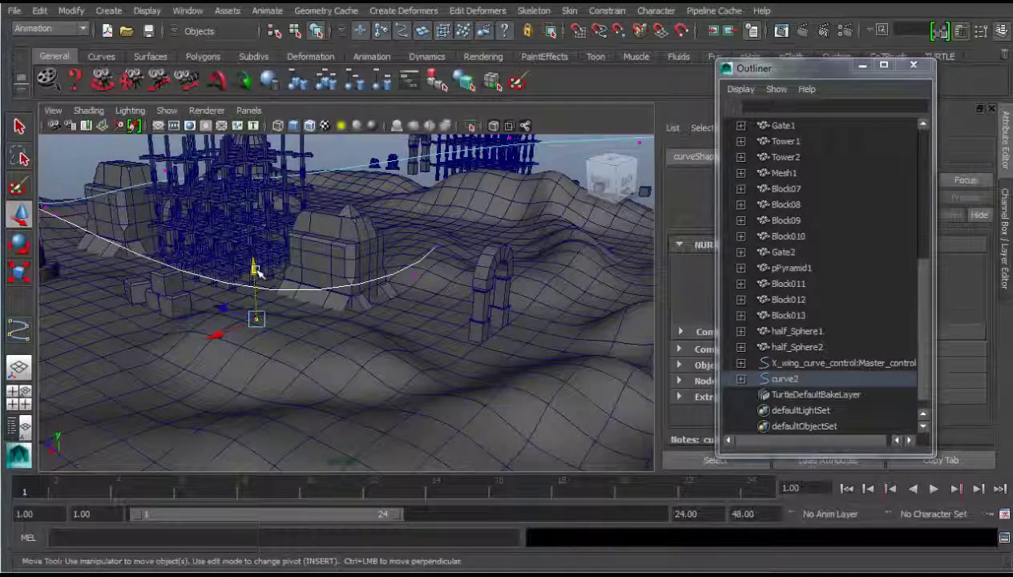
pyautogui.moveTo(255, 269)
pyautogui.mouseDown()
pyautogui.moveTo(267, 217)
pyautogui.moveTo(256, 219)
pyautogui.moveTo(278, 353)
pyautogui.moveTo(265, 389)
pyautogui.mouseUp()
pyautogui.moveTo(253, 346); pyautogui.dragTo(253, 287)
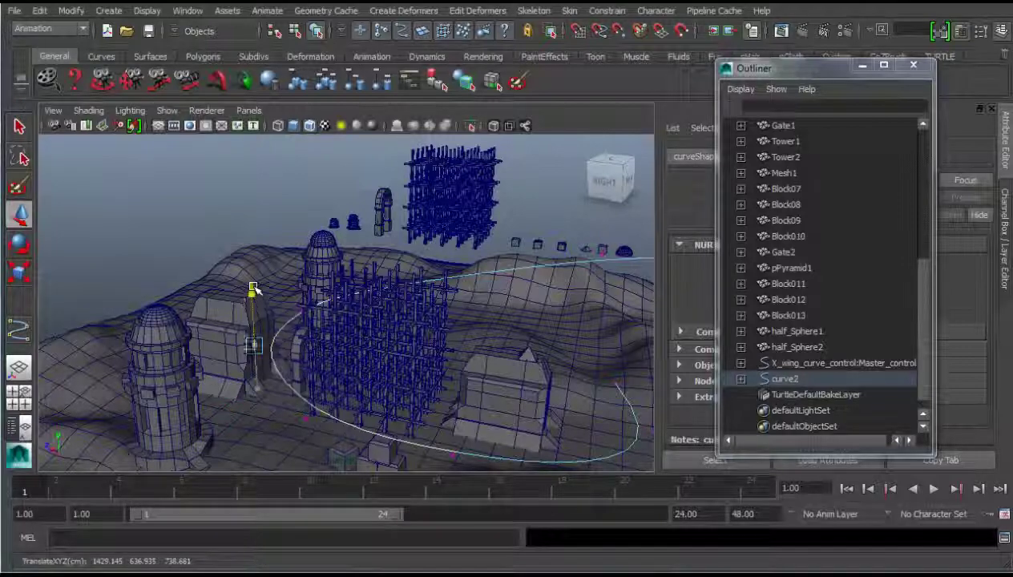
# Step: Select gate Tiang51, move in close to the gate and cage, and reselect curve2
pyautogui.moveTo(252, 322)
pyautogui.keyDown('alt'); pyautogui.mouseDown()
pyautogui.moveTo(319, 362)
pyautogui.moveTo(476, 419)
pyautogui.mouseUp(); pyautogui.keyUp('alt')
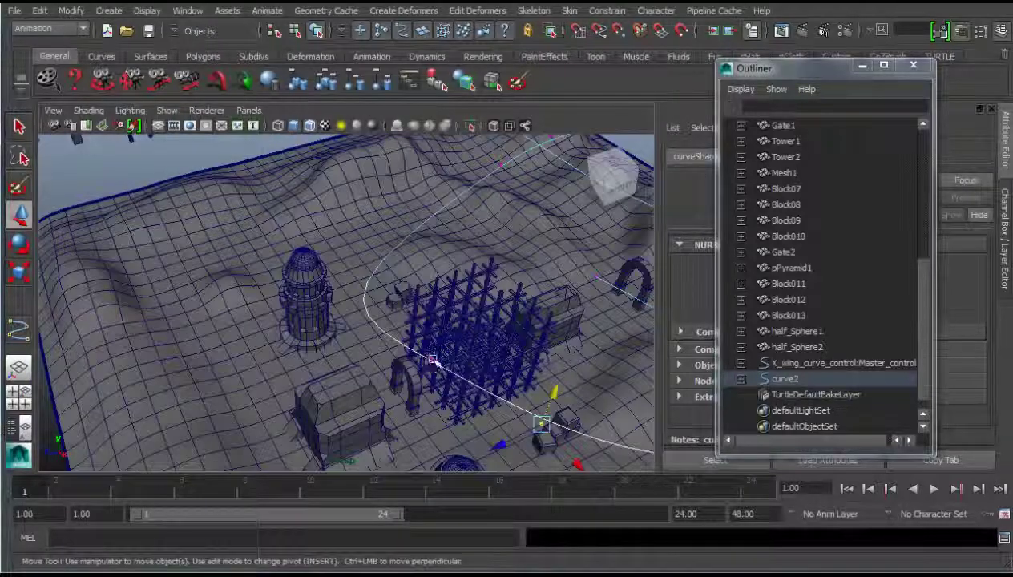
pyautogui.click(439, 352)
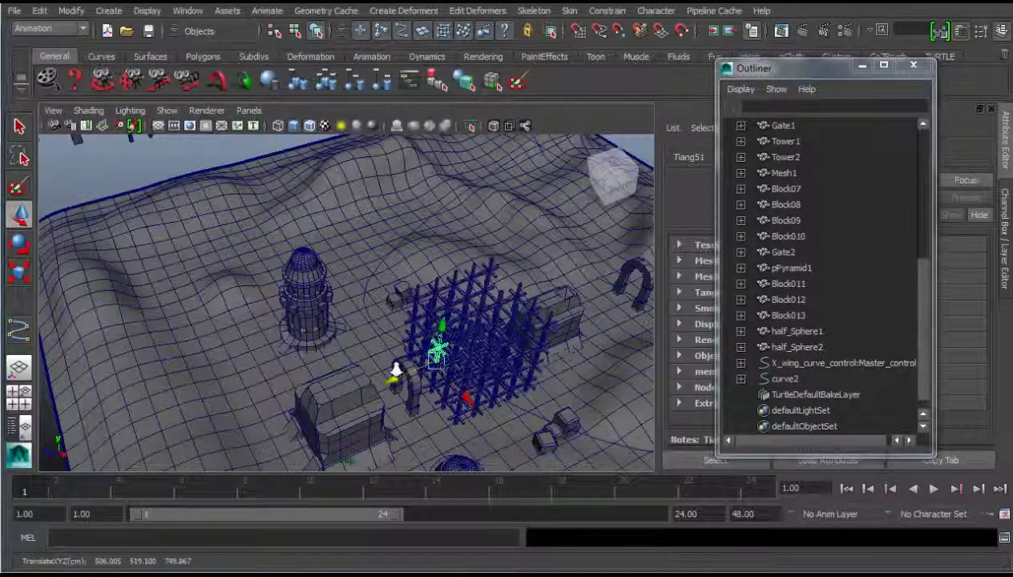
pyautogui.keyDown('alt'); pyautogui.moveTo(396, 370); pyautogui.dragTo(369, 259, button='right'); pyautogui.keyUp('alt')
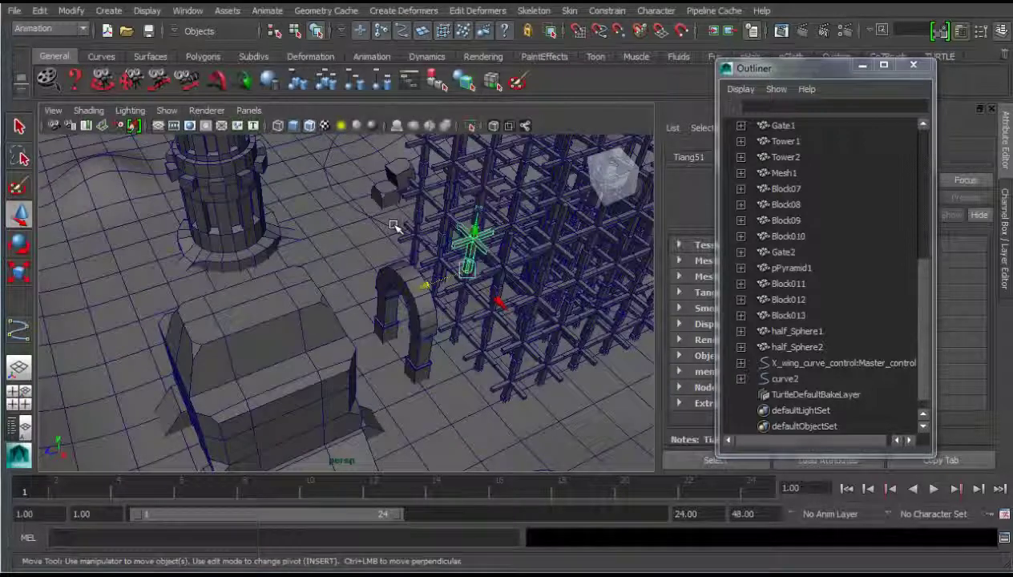
pyautogui.click(486, 274)
# Step: Reselect curve2 and shift its control point near the gate
pyautogui.rightClick(490, 270)
pyautogui.click(454, 285)
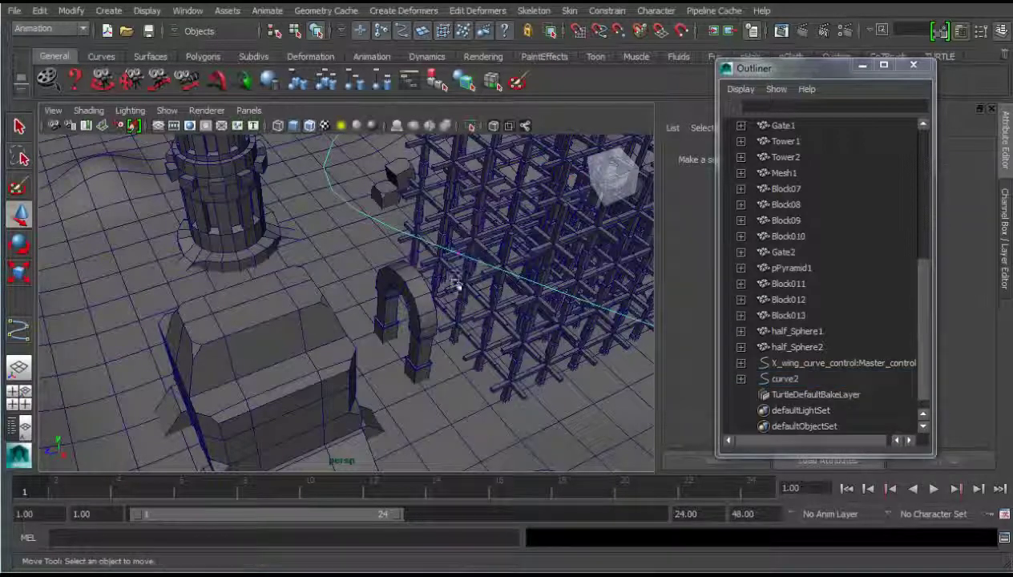
pyautogui.click(456, 256)
pyautogui.moveTo(457, 255); pyautogui.dragTo(407, 272)
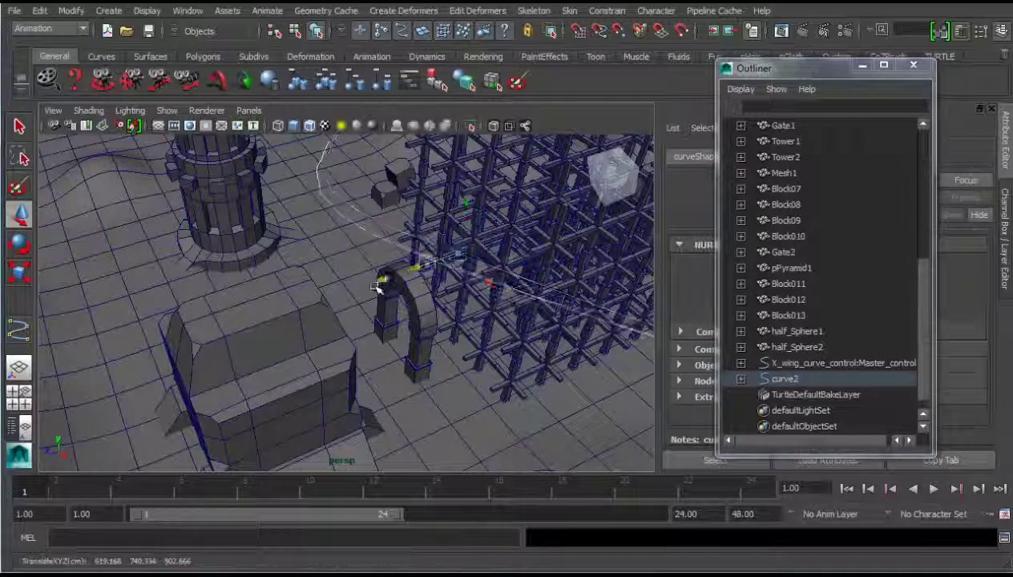
# Step: From a low side angle, raise two curve2 CVs so the path climbs higher, then inspect it
pyautogui.moveTo(464, 350)
pyautogui.keyDown('alt'); pyautogui.mouseDown()
pyautogui.moveTo(355, 335)
pyautogui.moveTo(364, 335)
pyautogui.moveTo(357, 382)
pyautogui.moveTo(525, 350)
pyautogui.moveTo(531, 272)
pyautogui.moveTo(267, 262)
pyautogui.mouseUp(); pyautogui.keyUp('alt')
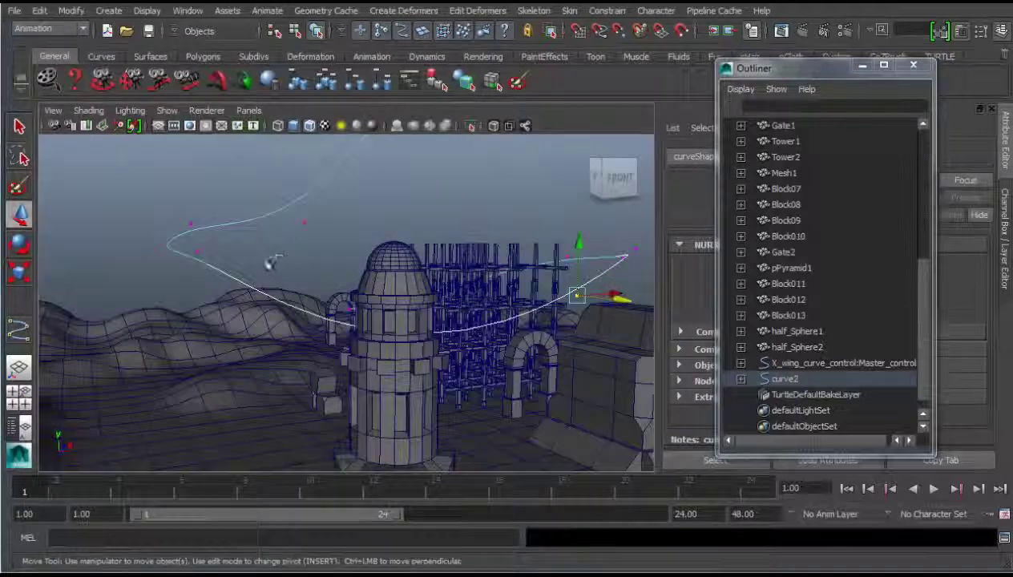
pyautogui.keyDown('alt'); pyautogui.moveTo(267, 262); pyautogui.dragTo(250, 343, button='right'); pyautogui.keyUp('alt')
pyautogui.moveTo(250, 342)
pyautogui.keyDown('alt'); pyautogui.mouseDown()
pyautogui.moveTo(253, 327)
pyautogui.moveTo(470, 361)
pyautogui.moveTo(294, 388)
pyautogui.mouseUp(); pyautogui.keyUp('alt')
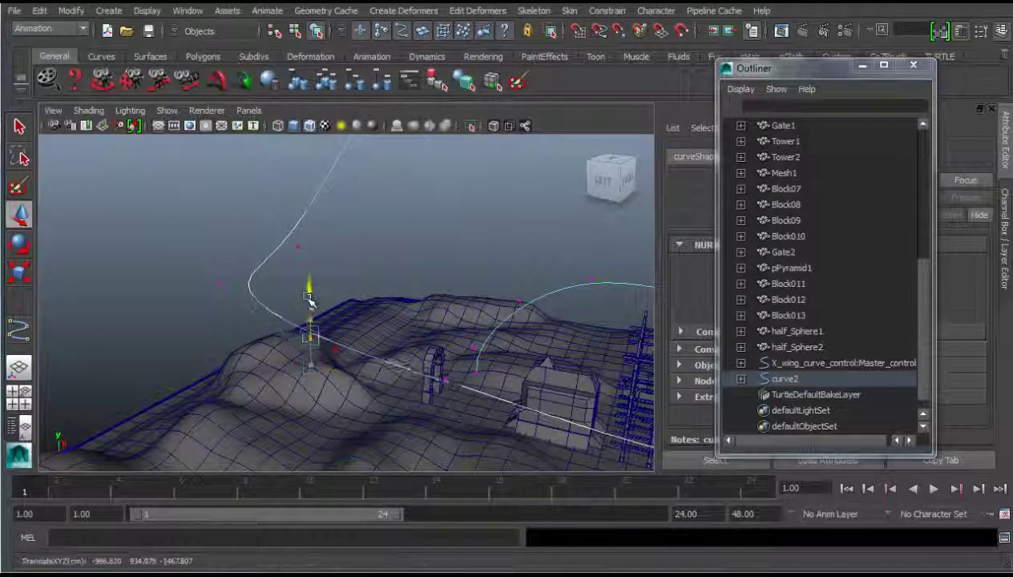
pyautogui.moveTo(236, 316)
pyautogui.keyDown('alt'); pyautogui.mouseDown()
pyautogui.moveTo(287, 311)
pyautogui.moveTo(576, 361)
pyautogui.moveTo(396, 343)
pyautogui.moveTo(284, 352)
pyautogui.mouseUp(); pyautogui.keyUp('alt')
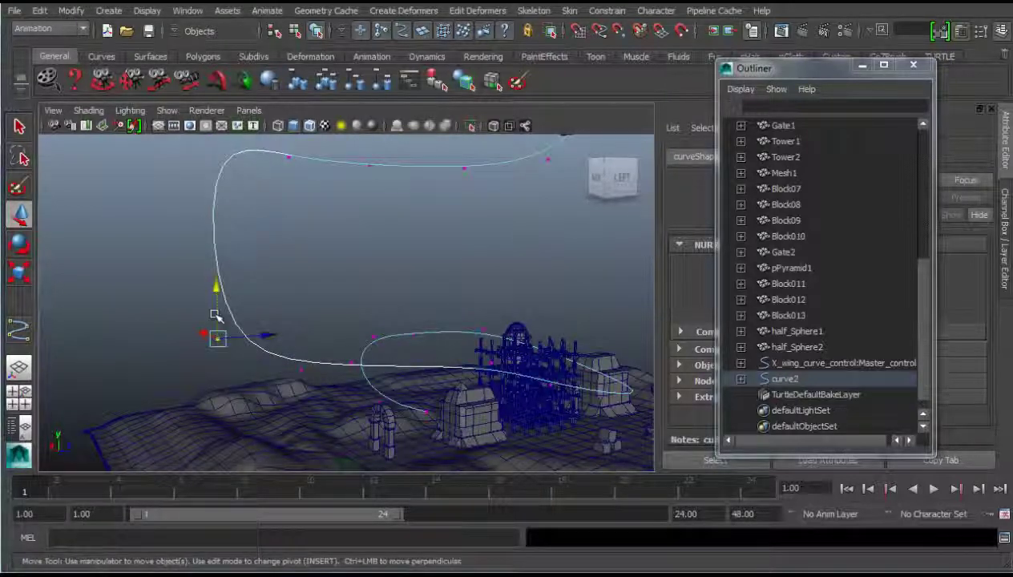
pyautogui.moveTo(215, 315)
pyautogui.mouseDown()
pyautogui.moveTo(214, 200)
pyautogui.moveTo(214, 224)
pyautogui.mouseUp()
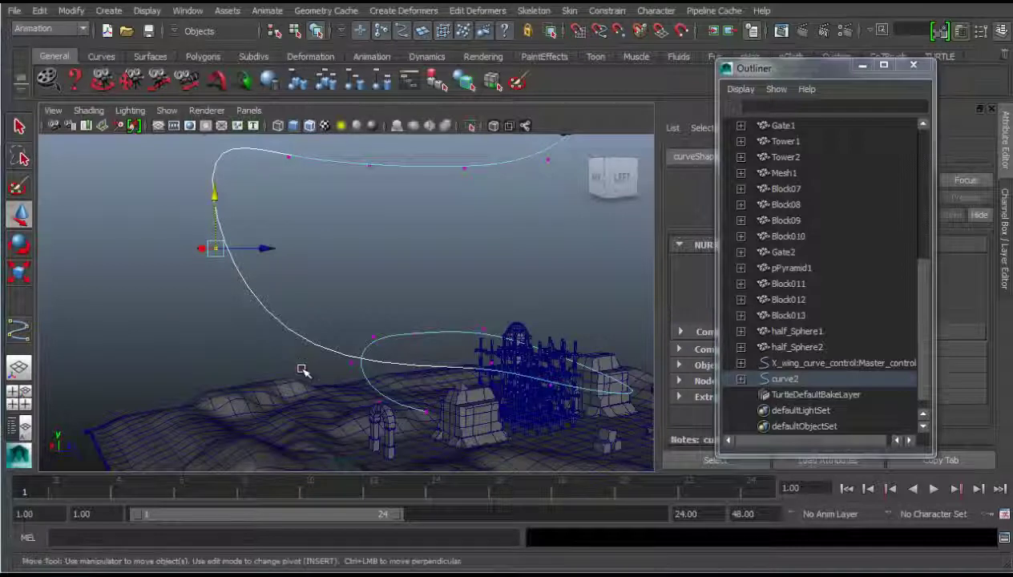
pyautogui.moveTo(301, 343); pyautogui.dragTo(299, 296)
pyautogui.moveTo(478, 345)
pyautogui.keyDown('alt'); pyautogui.mouseDown()
pyautogui.moveTo(393, 350)
pyautogui.moveTo(581, 310)
pyautogui.moveTo(424, 311)
pyautogui.moveTo(384, 328)
pyautogui.moveTo(248, 344)
pyautogui.moveTo(323, 388)
pyautogui.moveTo(484, 408)
pyautogui.moveTo(542, 345)
pyautogui.moveTo(508, 343)
pyautogui.mouseUp(); pyautogui.keyUp('alt')
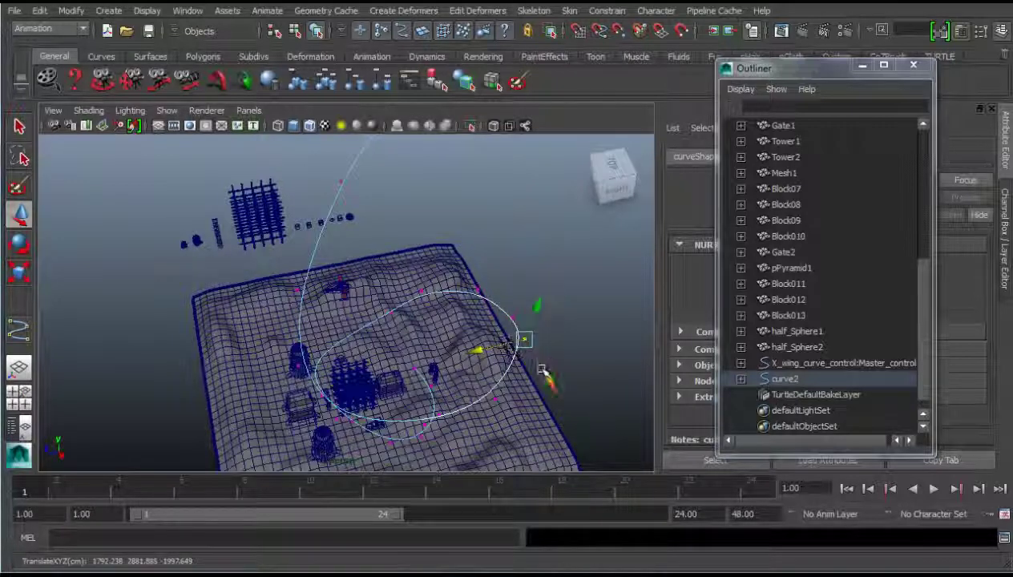
pyautogui.moveTo(542, 377)
pyautogui.keyDown('alt'); pyautogui.mouseDown()
pyautogui.moveTo(361, 369)
pyautogui.moveTo(335, 351)
pyautogui.moveTo(204, 354)
pyautogui.moveTo(210, 377)
pyautogui.moveTo(258, 382)
pyautogui.moveTo(339, 275)
pyautogui.moveTo(289, 273)
pyautogui.moveTo(468, 267)
pyautogui.moveTo(329, 274)
pyautogui.moveTo(287, 259)
pyautogui.moveTo(424, 250)
pyautogui.moveTo(366, 256)
pyautogui.moveTo(372, 267)
pyautogui.moveTo(252, 264)
pyautogui.moveTo(373, 259)
pyautogui.mouseUp(); pyautogui.keyUp('alt')
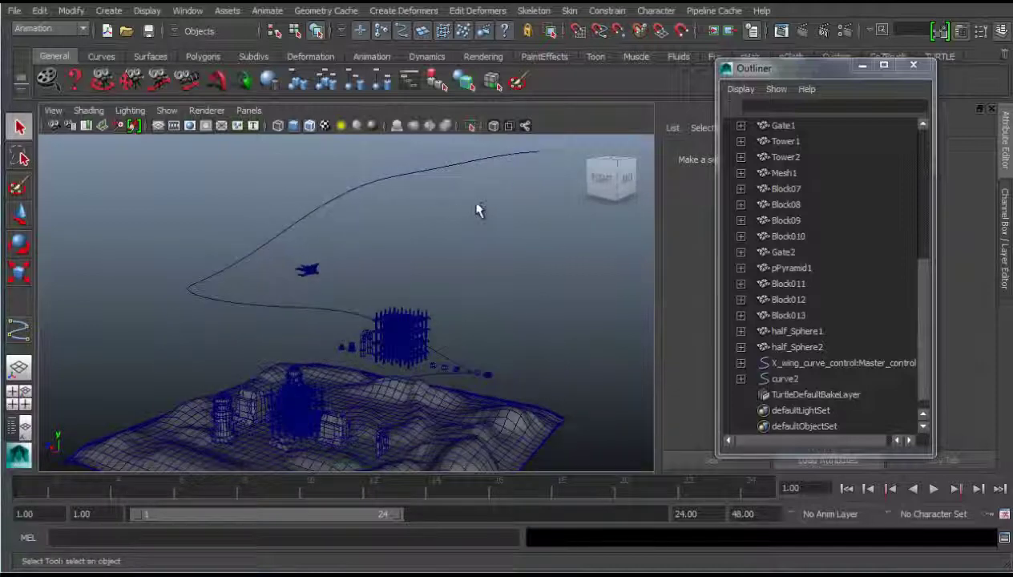
pyautogui.moveTo(479, 210)
pyautogui.keyDown('alt'); pyautogui.mouseDown()
pyautogui.moveTo(406, 238)
pyautogui.moveTo(436, 212)
pyautogui.moveTo(561, 165)
pyautogui.mouseUp(); pyautogui.keyUp('alt')
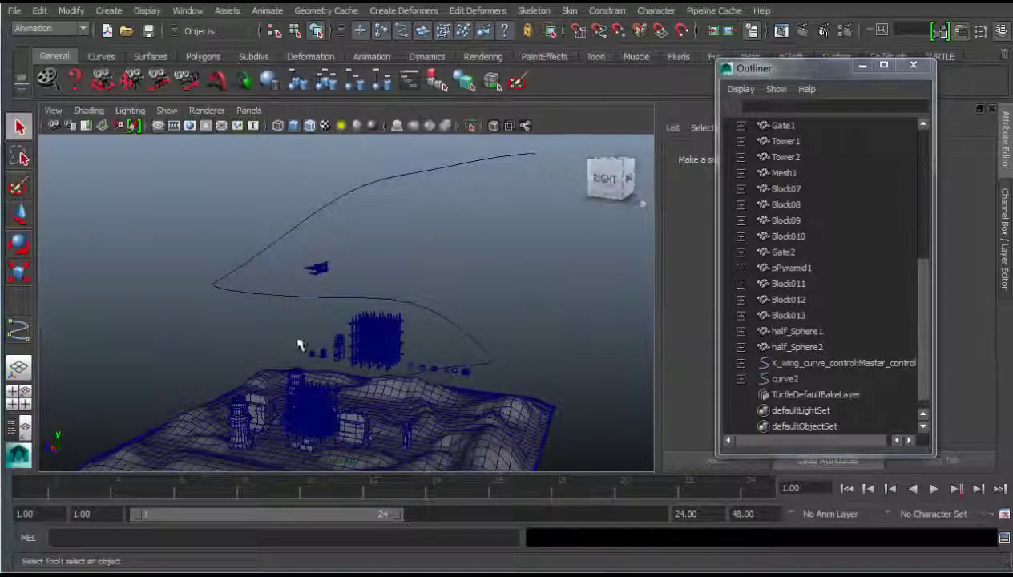
pyautogui.keyDown('alt'); pyautogui.moveTo(366, 248); pyautogui.dragTo(354, 302); pyautogui.keyUp('alt')
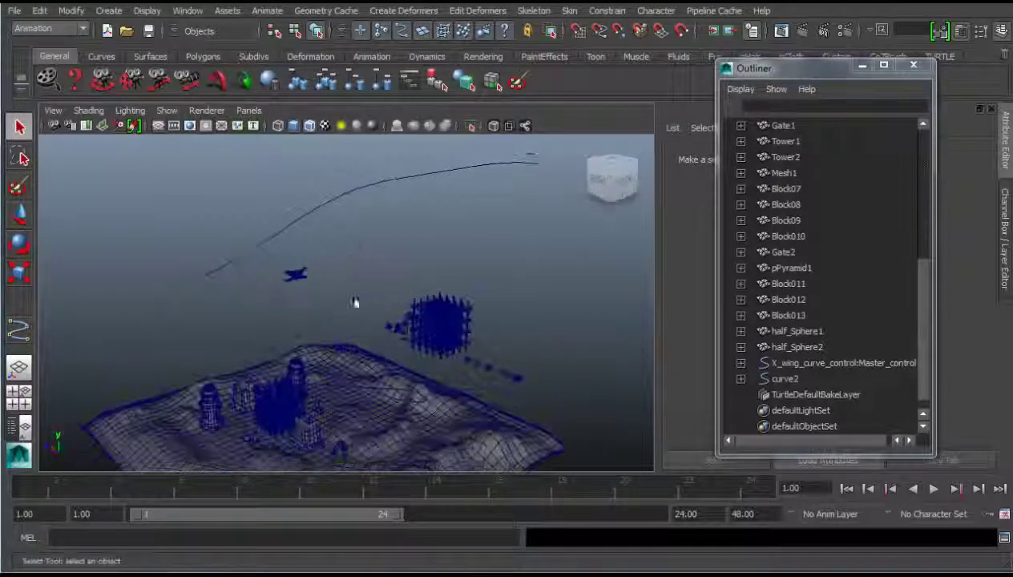
pyautogui.click(810, 364)
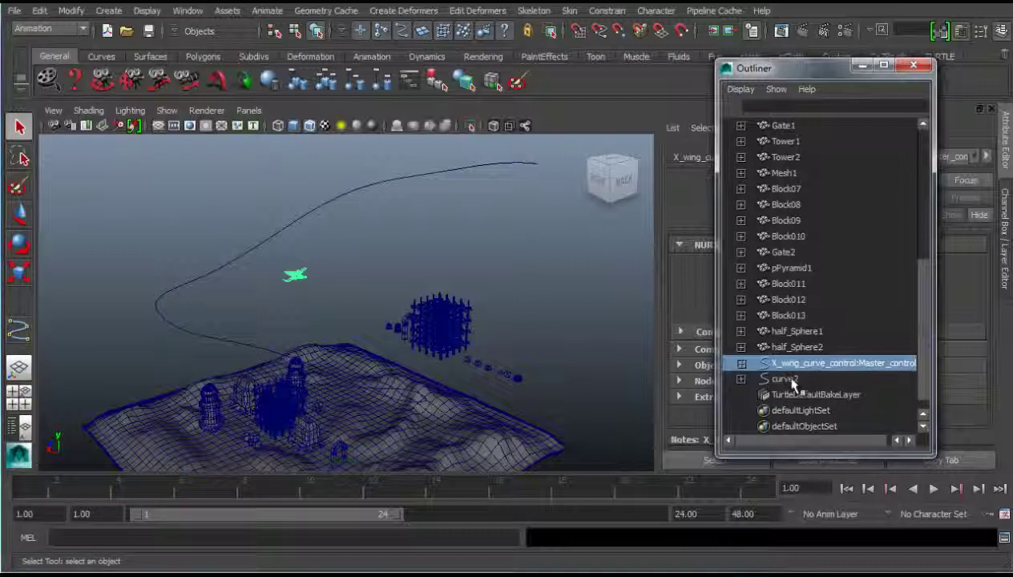
pyautogui.keyDown('ctrl'); pyautogui.click(789, 381); pyautogui.keyUp('ctrl')
pyautogui.moveTo(358, 261)
pyautogui.keyDown('alt'); pyautogui.mouseDown()
pyautogui.moveTo(376, 251)
pyautogui.moveTo(352, 248)
pyautogui.mouseUp(); pyautogui.keyUp('alt')
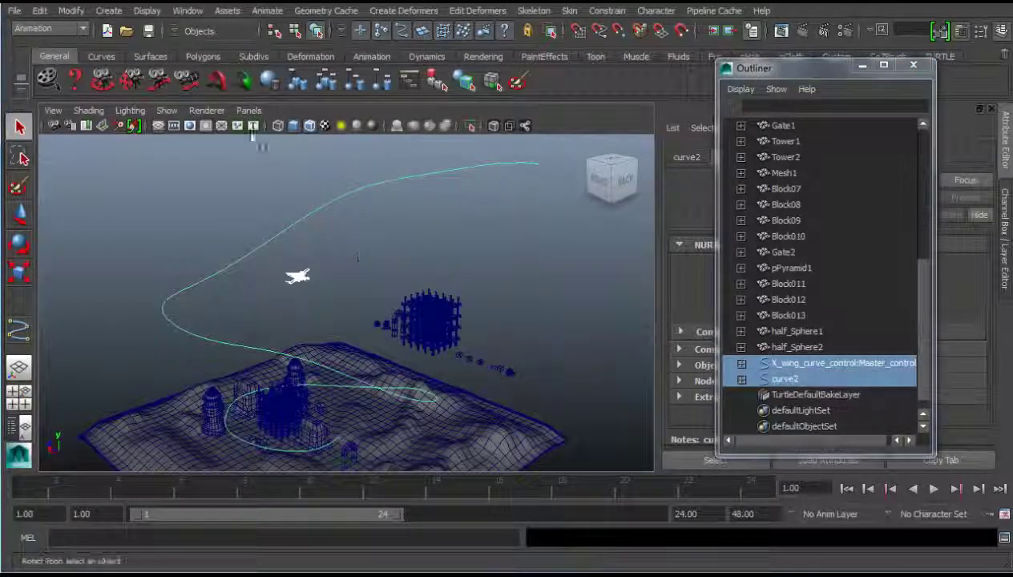
pyautogui.click(454, 243)
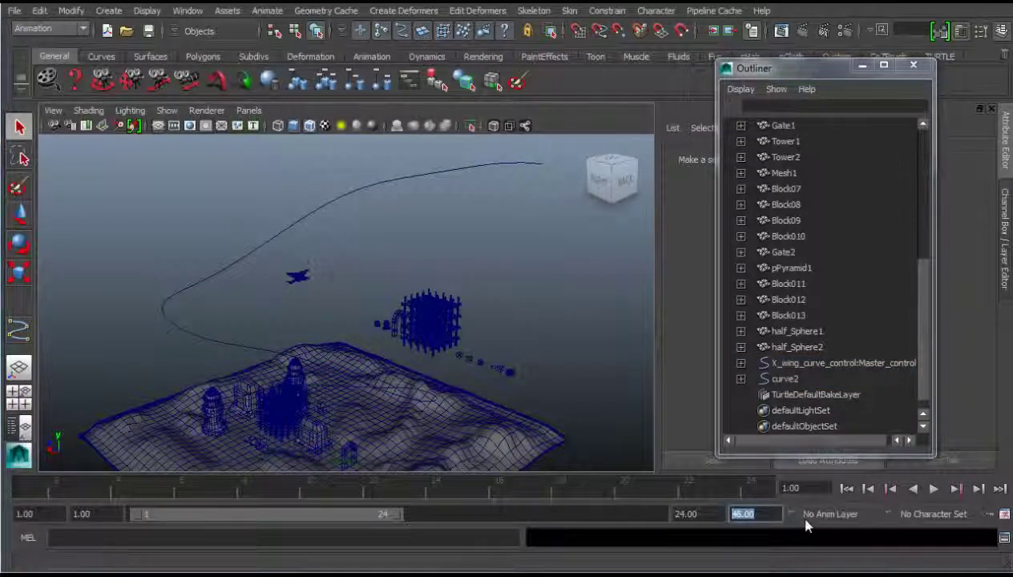
# Step: Set the animation end and playback range to frame 300, then select X_wing_curve_control
pyautogui.write('300')
pyautogui.press('Return')
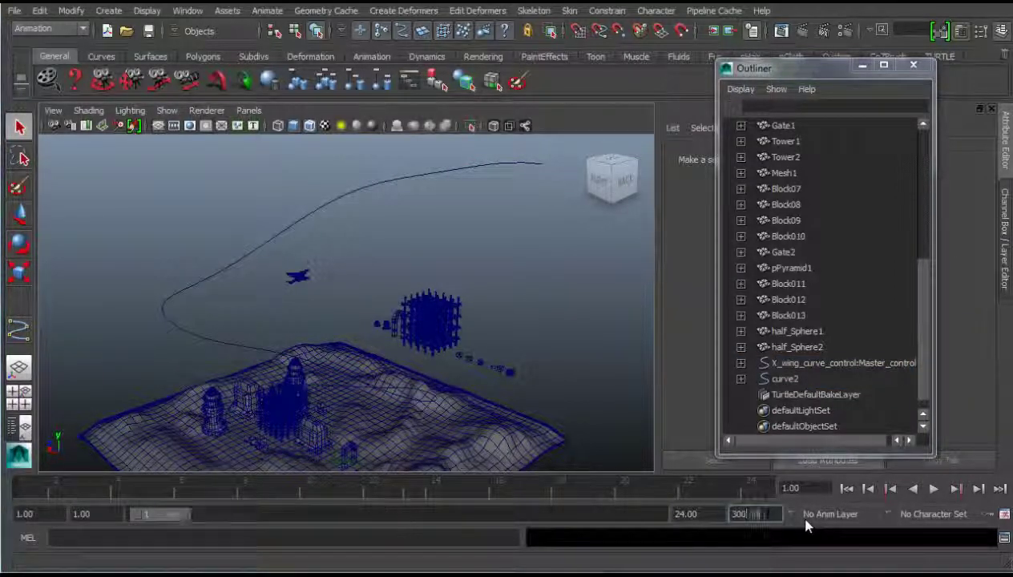
pyautogui.moveTo(183, 518)
pyautogui.mouseDown()
pyautogui.moveTo(302, 527)
pyautogui.moveTo(717, 519)
pyautogui.mouseUp()
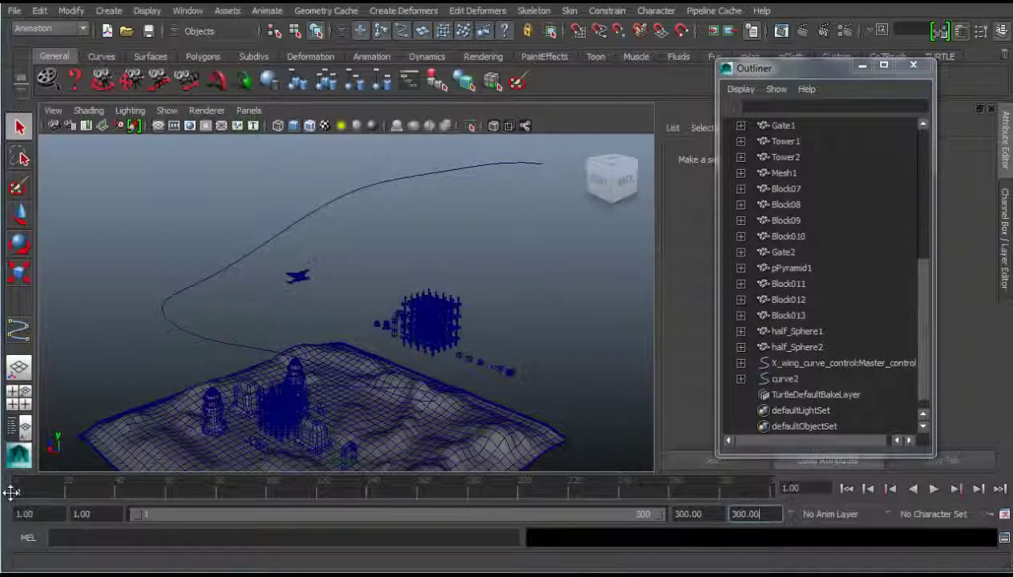
pyautogui.click(816, 365)
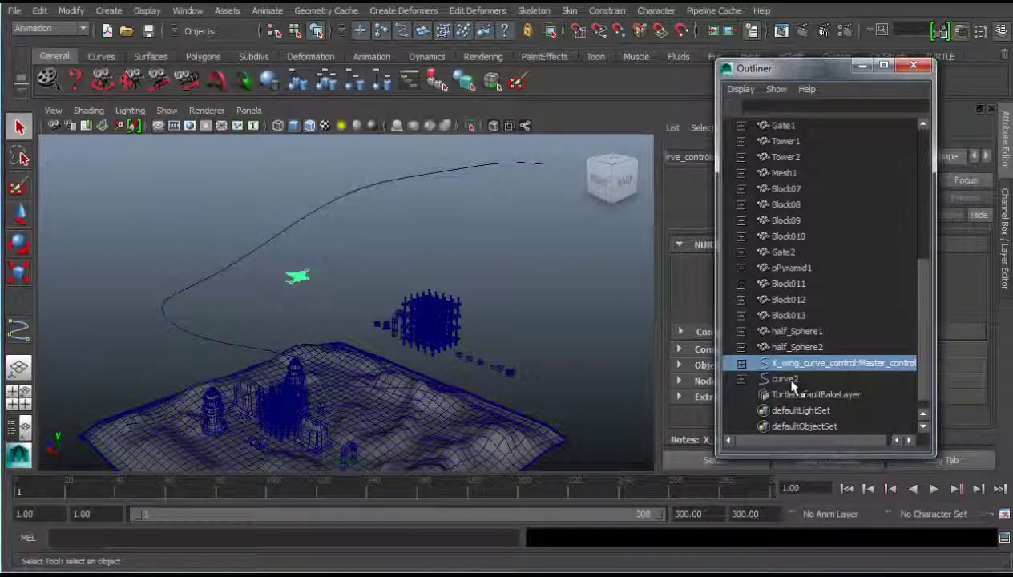
# Step: Add curve2 to the X-wing selection and switch to the Animation menu set
pyautogui.keyDown('ctrl'); pyautogui.click(791, 380); pyautogui.keyUp('ctrl')
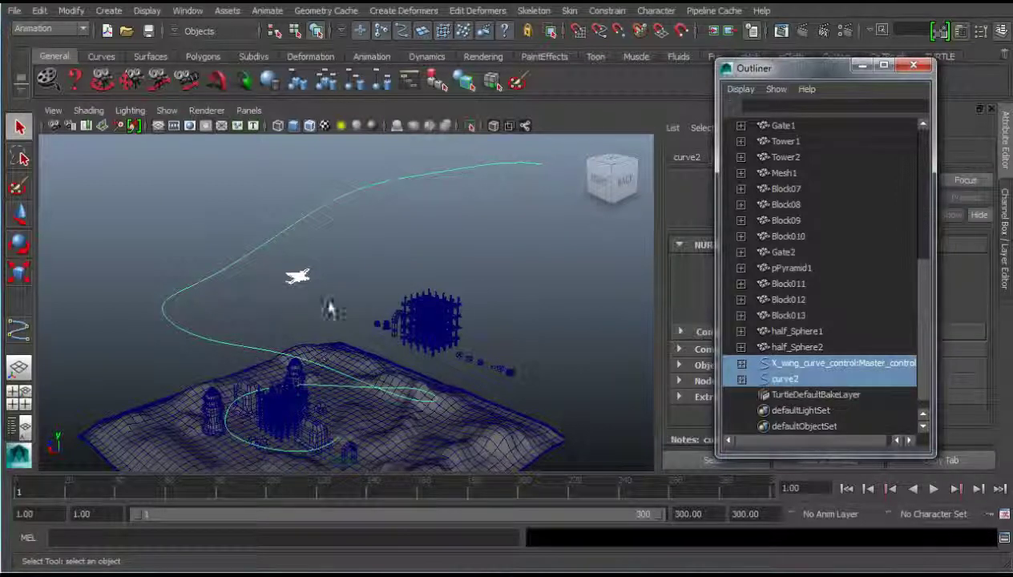
pyautogui.keyDown('alt'); pyautogui.moveTo(330, 307); pyautogui.dragTo(366, 294); pyautogui.keyUp('alt')
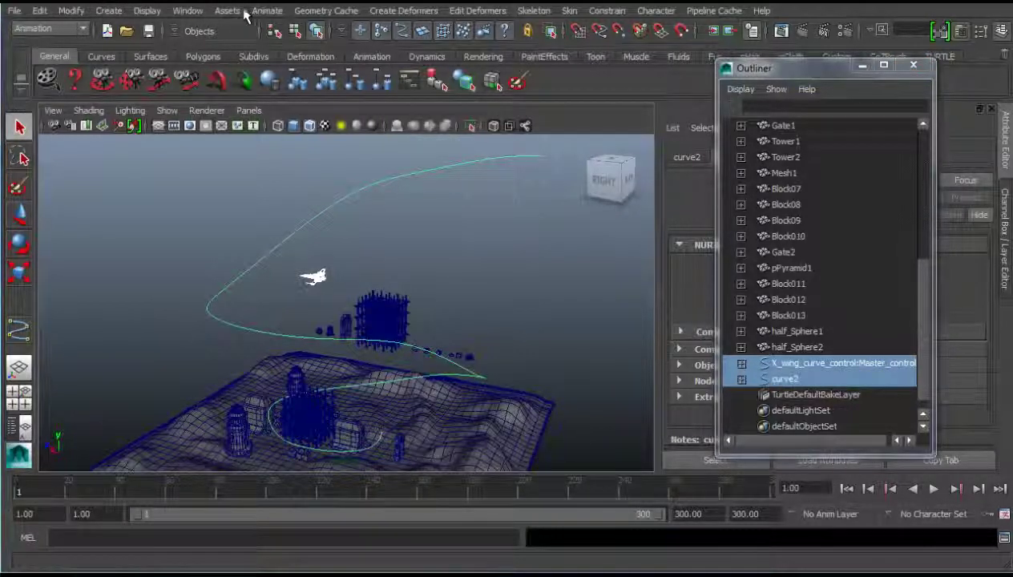
pyautogui.click(48, 28)
pyautogui.click(49, 40)
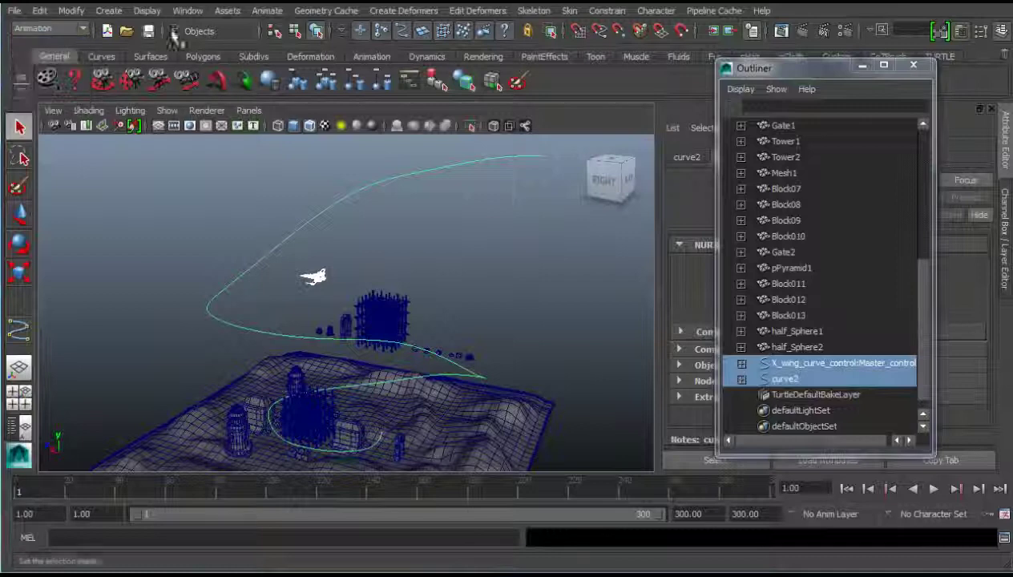
pyautogui.click(272, 10)
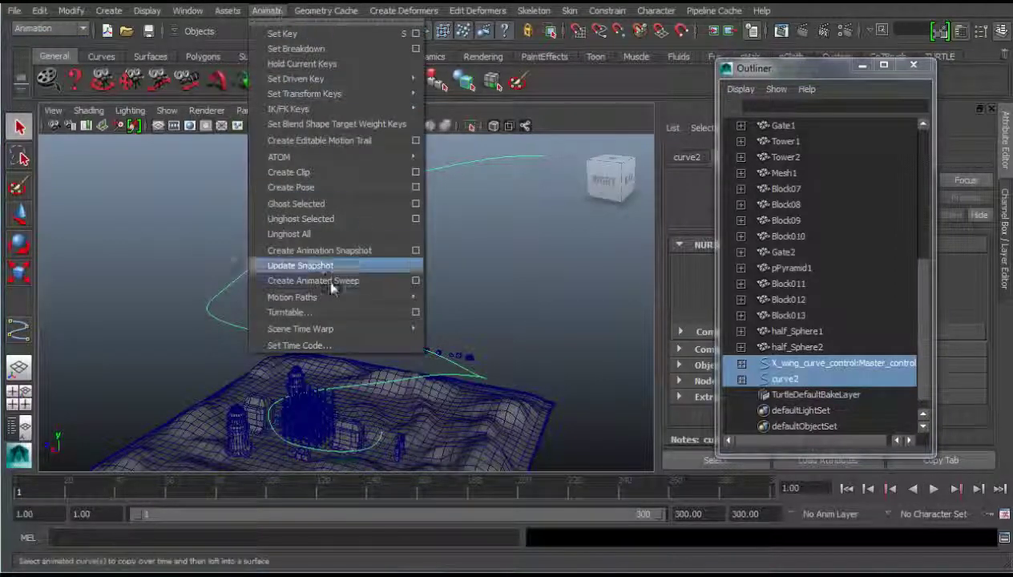
pyautogui.moveTo(292, 297)
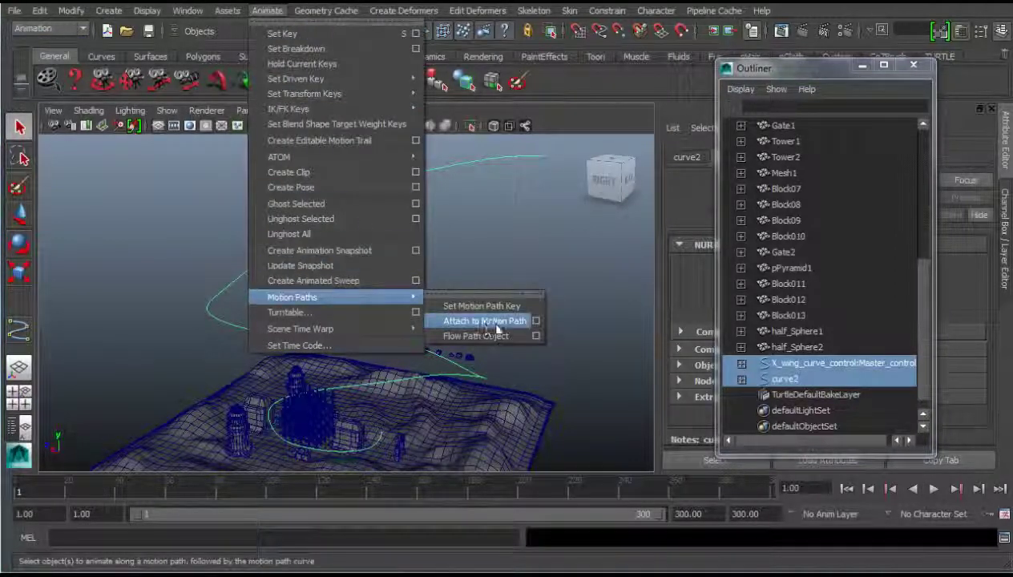
# Step: Attach the X-wing to curve2 with Attach to Motion Path, settings reset and Bank enabled
pyautogui.click(536, 322)
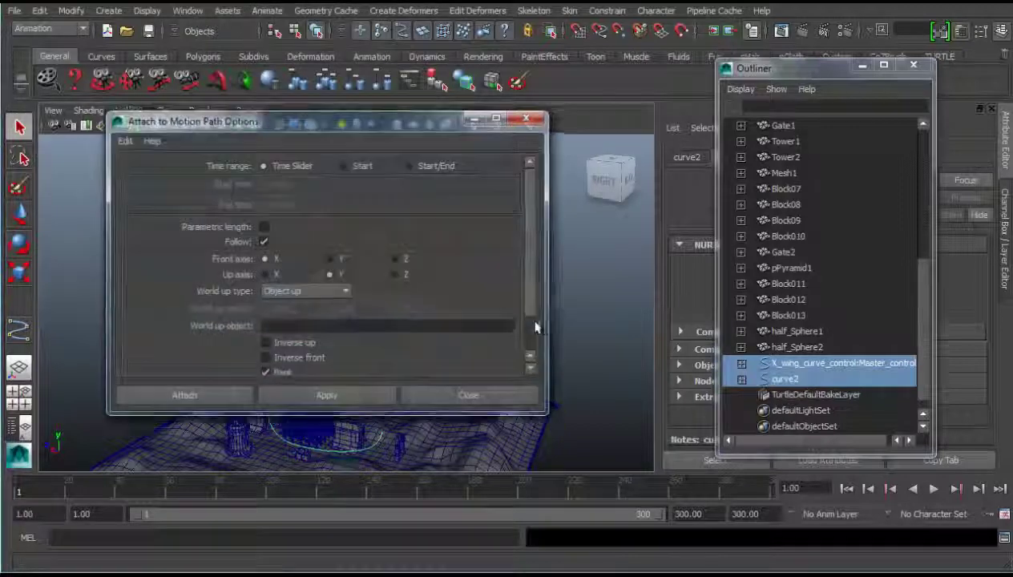
pyautogui.click(127, 141)
pyautogui.click(140, 168)
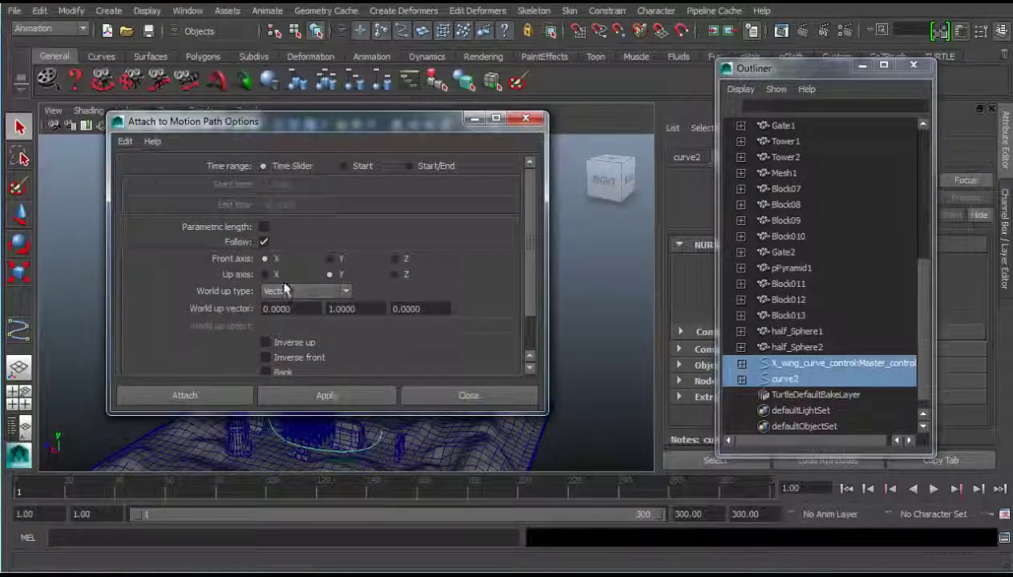
pyautogui.scroll(-2, 316, 313)
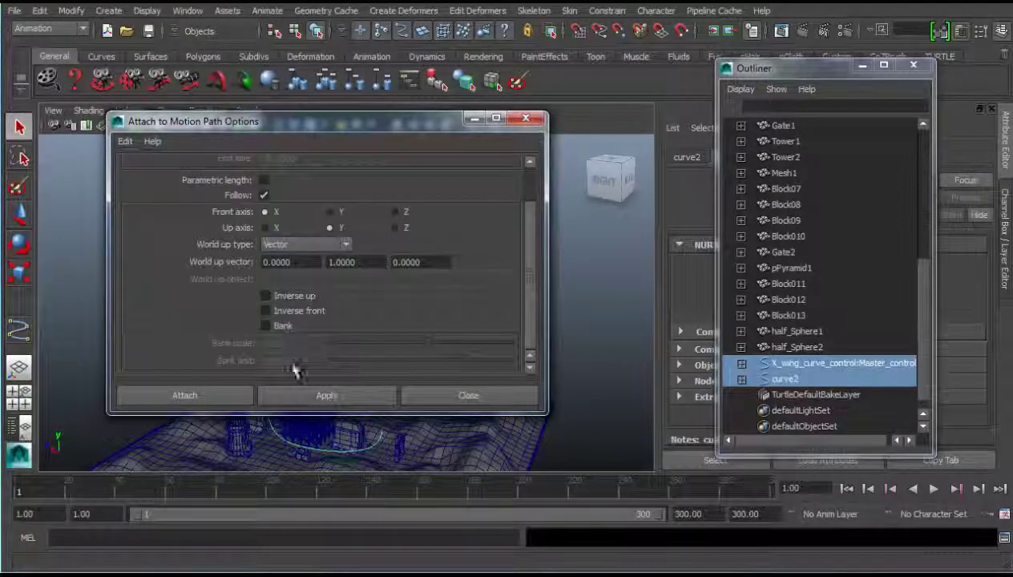
pyautogui.click(265, 325)
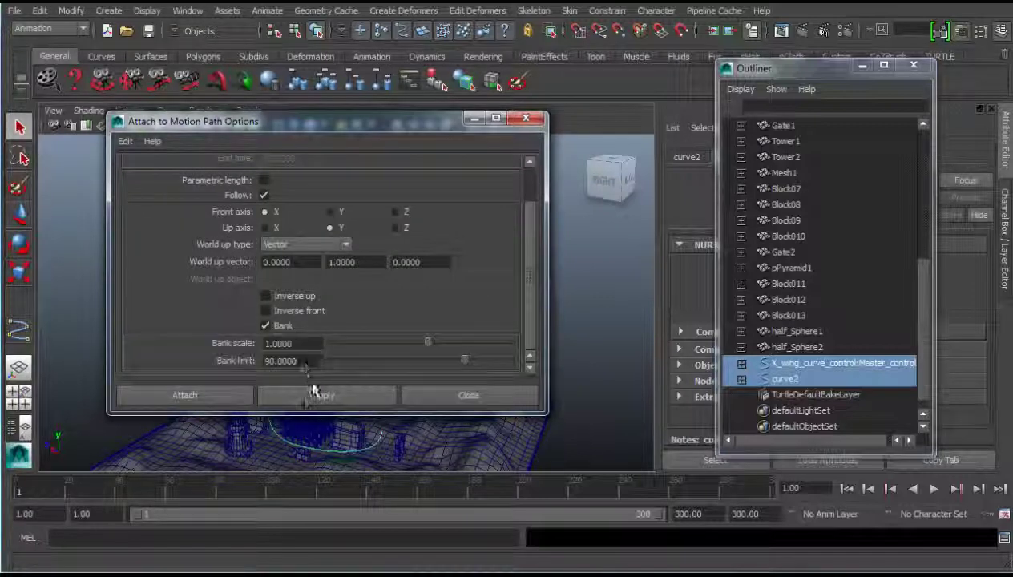
pyautogui.click(296, 403)
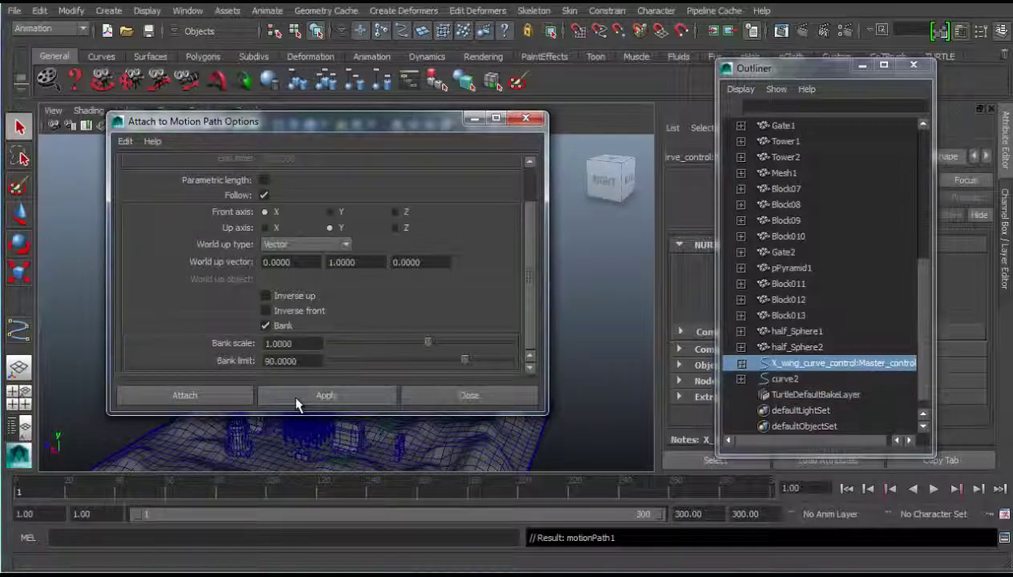
pyautogui.click(465, 395)
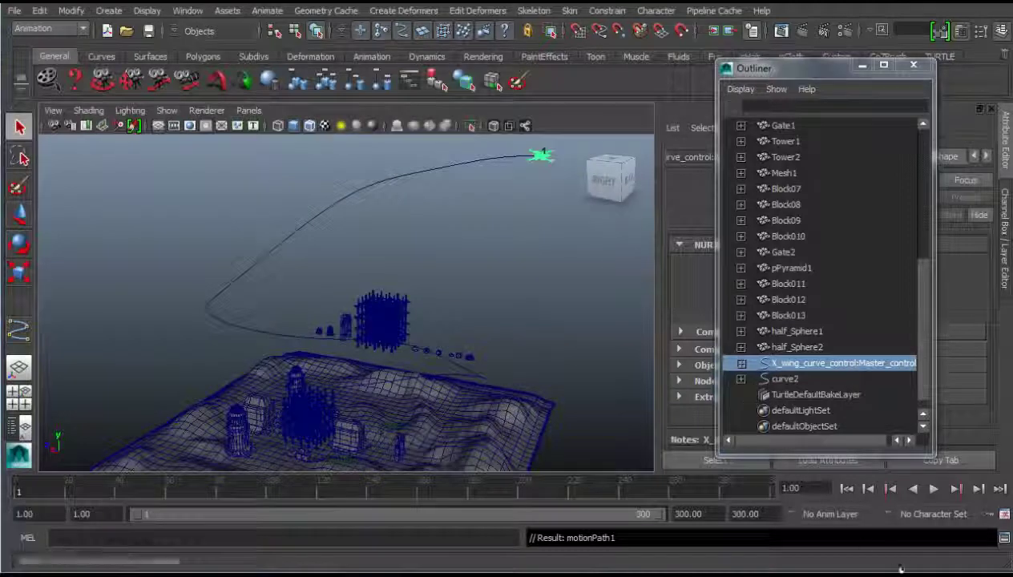
# Step: Play the flight from several orbited views, stop at frame 251, and move the Outliner aside
pyautogui.click(934, 488)
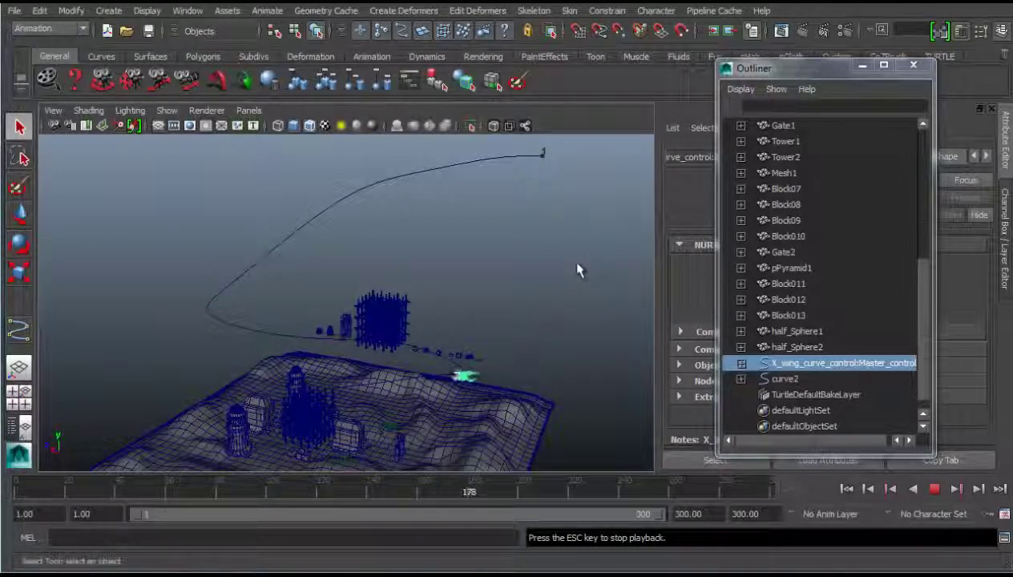
pyautogui.keyDown('alt'); pyautogui.moveTo(132, 294); pyautogui.dragTo(208, 288); pyautogui.keyUp('alt')
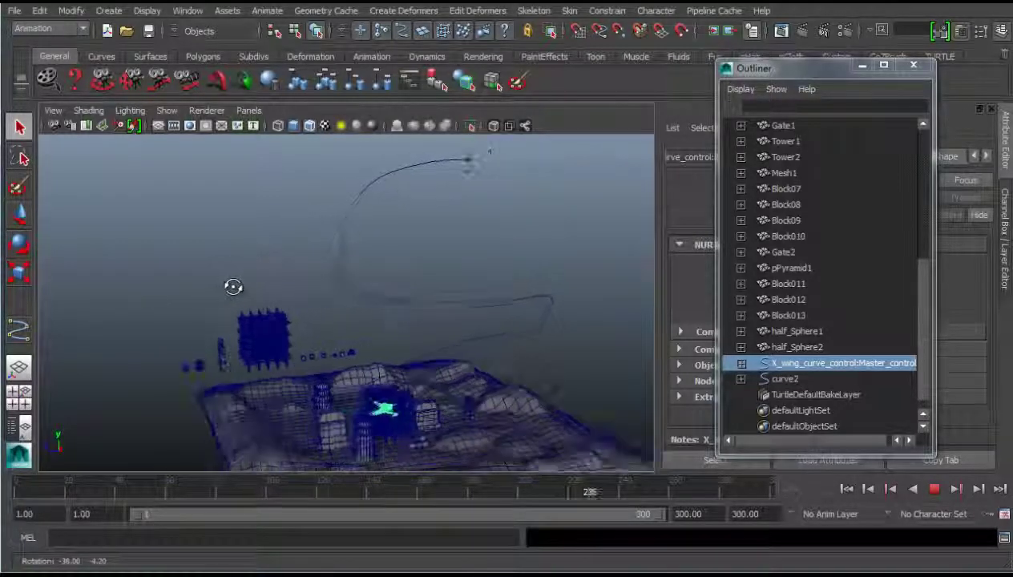
pyautogui.scroll(5, 407, 310)
pyautogui.scroll(5, 456, 329)
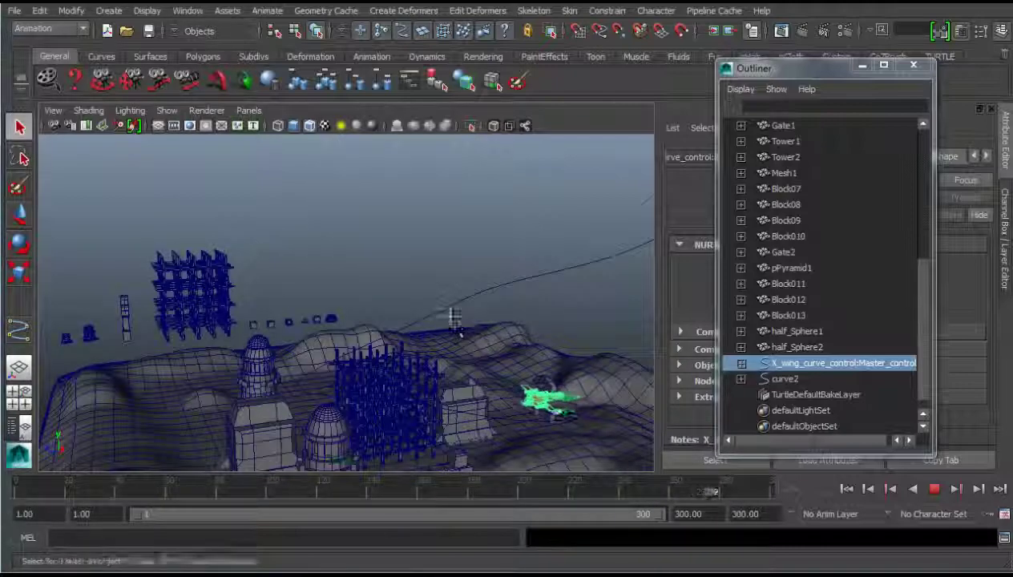
pyautogui.moveTo(451, 314)
pyautogui.keyDown('alt'); pyautogui.mouseDown()
pyautogui.moveTo(424, 403)
pyautogui.moveTo(429, 355)
pyautogui.moveTo(509, 355)
pyautogui.moveTo(425, 260)
pyautogui.moveTo(357, 339)
pyautogui.moveTo(418, 334)
pyautogui.moveTo(379, 330)
pyautogui.moveTo(284, 352)
pyautogui.moveTo(214, 346)
pyautogui.moveTo(478, 419)
pyautogui.mouseUp(); pyautogui.keyUp('alt')
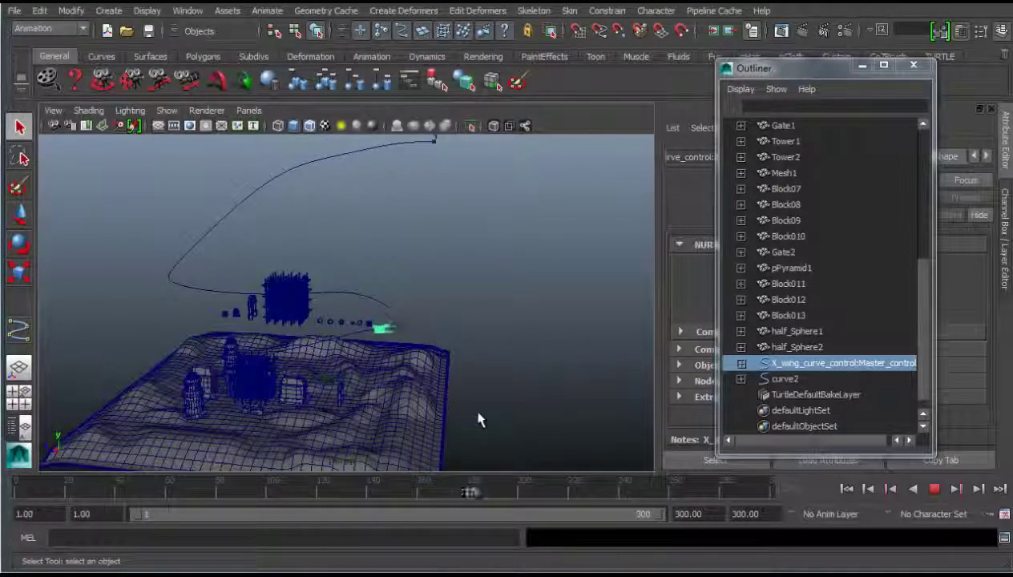
pyautogui.click(934, 489)
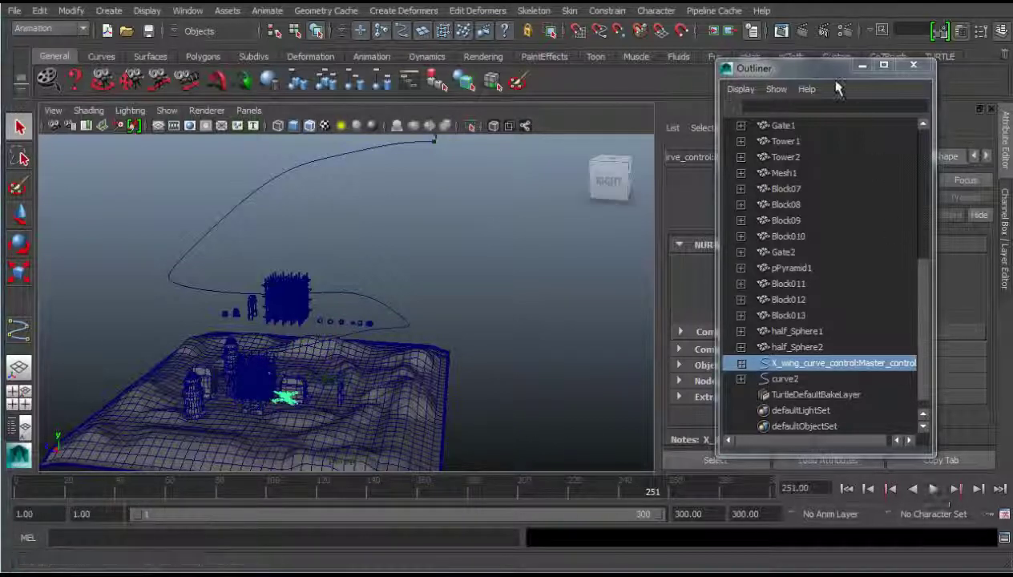
pyautogui.moveTo(833, 68); pyautogui.dragTo(533, 33)
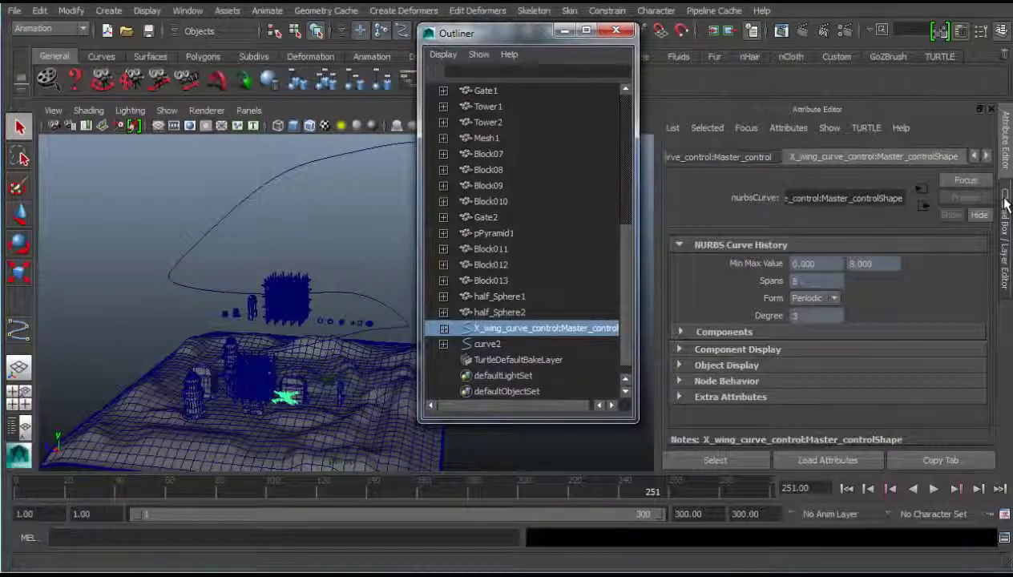
# Step: Open the X-wing control's transform attributes and inspect its pivot settings
pyautogui.click(1006, 206)
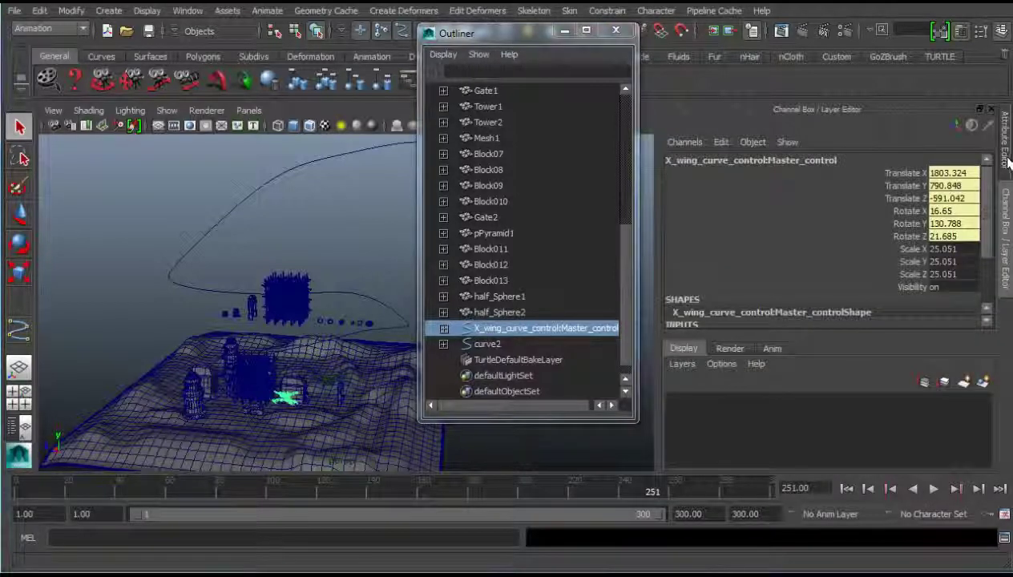
pyautogui.click(1007, 160)
pyautogui.click(710, 157)
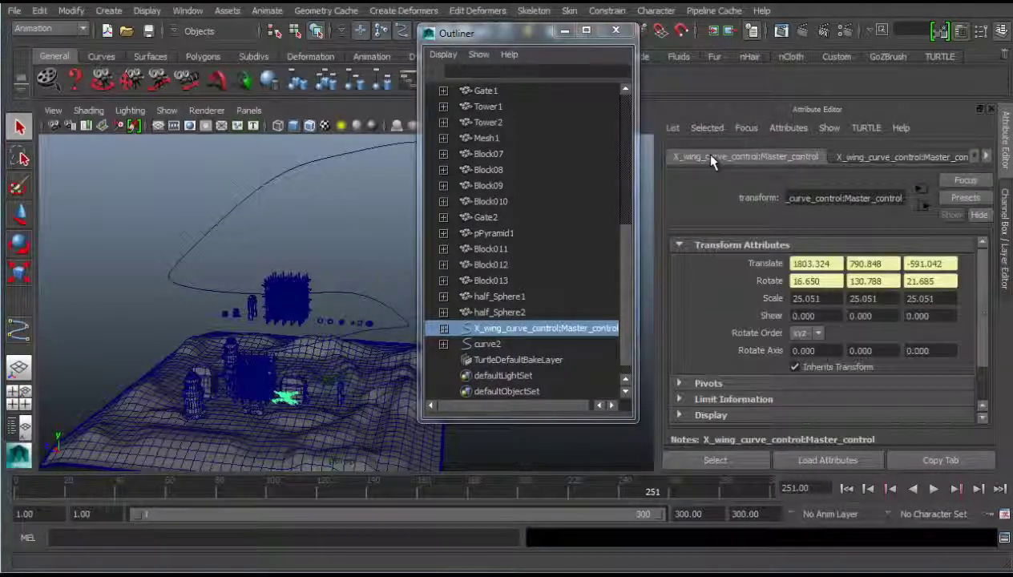
pyautogui.scroll(-3, 738, 307)
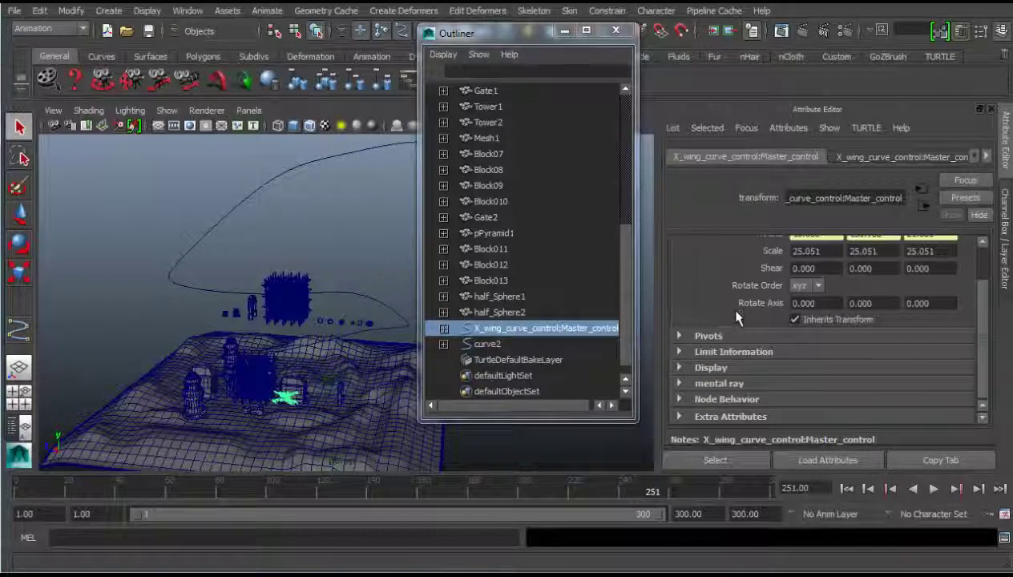
pyautogui.click(678, 336)
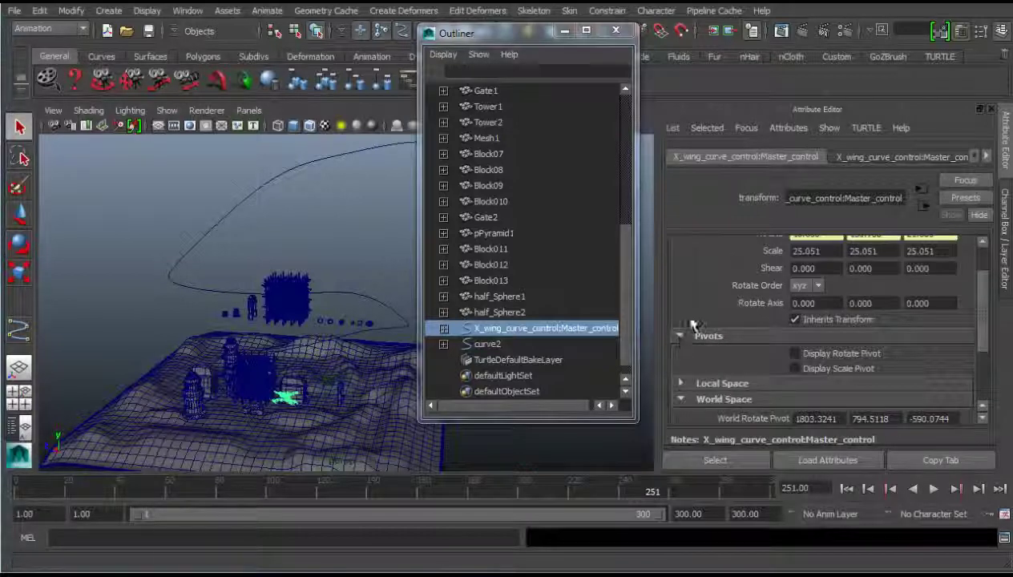
pyautogui.scroll(-1, 681, 328)
pyautogui.click(676, 288)
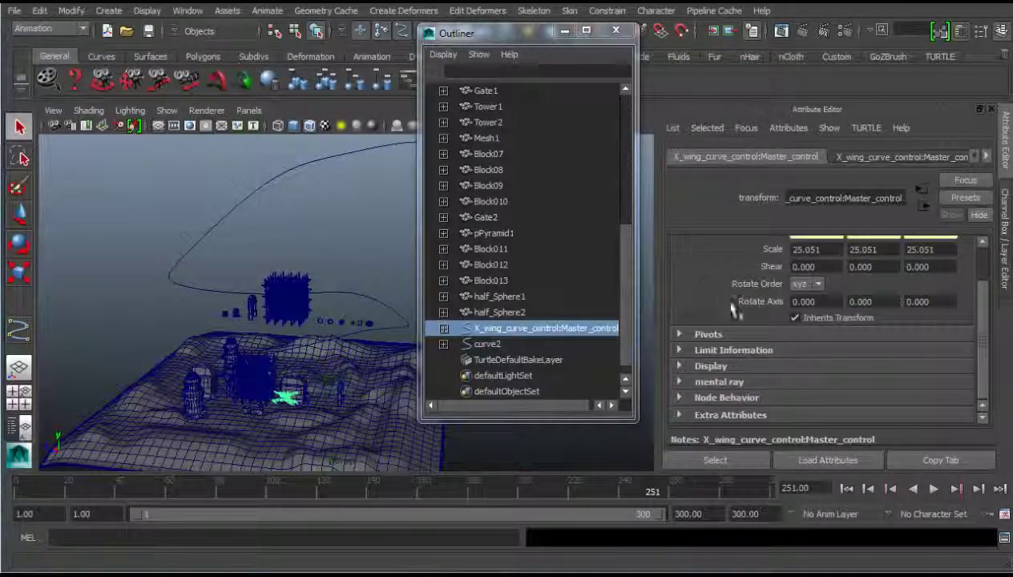
pyautogui.scroll(1, 740, 312)
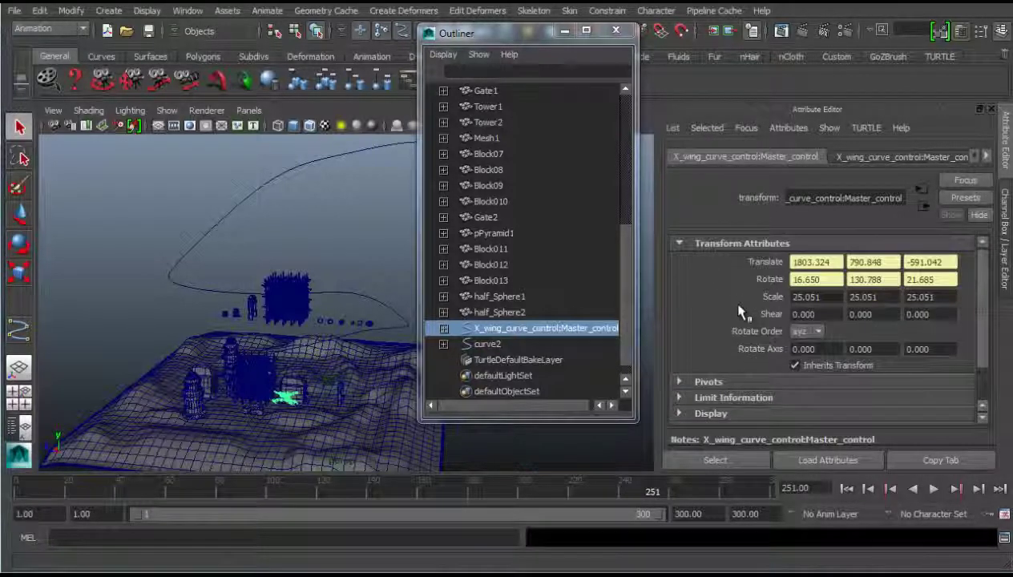
# Step: Check the Rotate Order options, then view Master_controlShape's history: 8 spans, periodic, degree 3
pyautogui.click(817, 331)
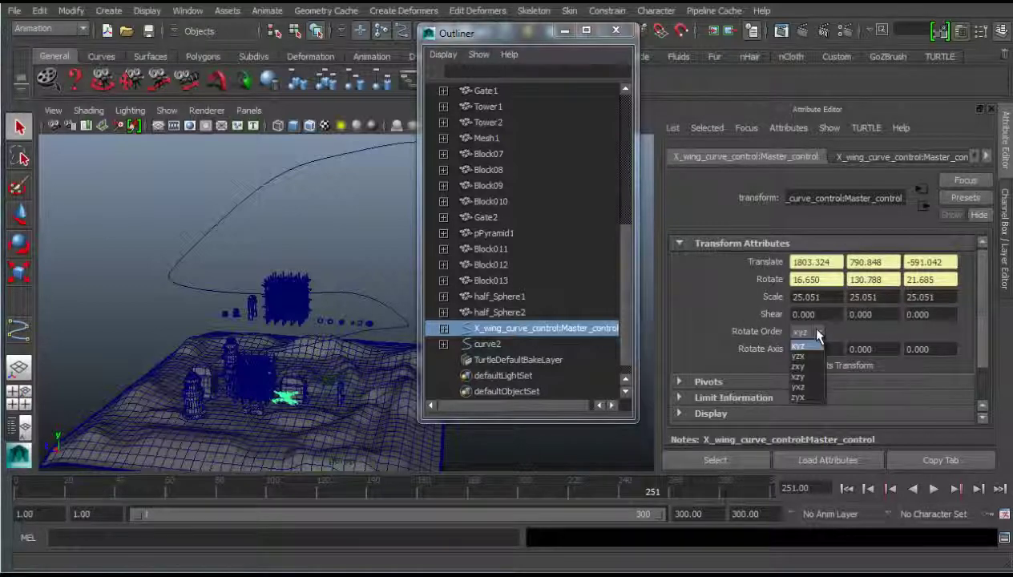
pyautogui.click(733, 315)
pyautogui.scroll(-1, 705, 298)
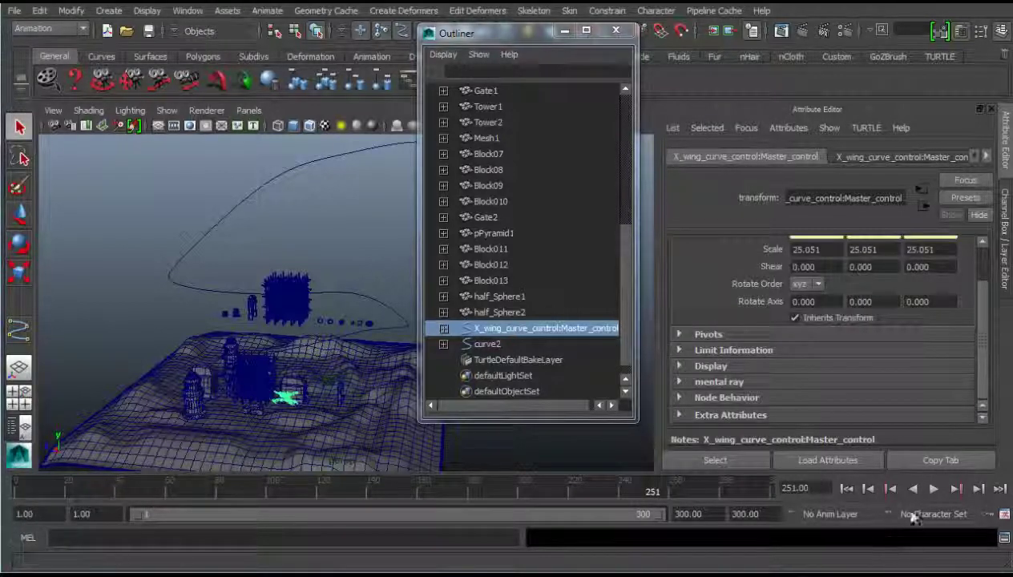
pyautogui.scroll(1, 703, 287)
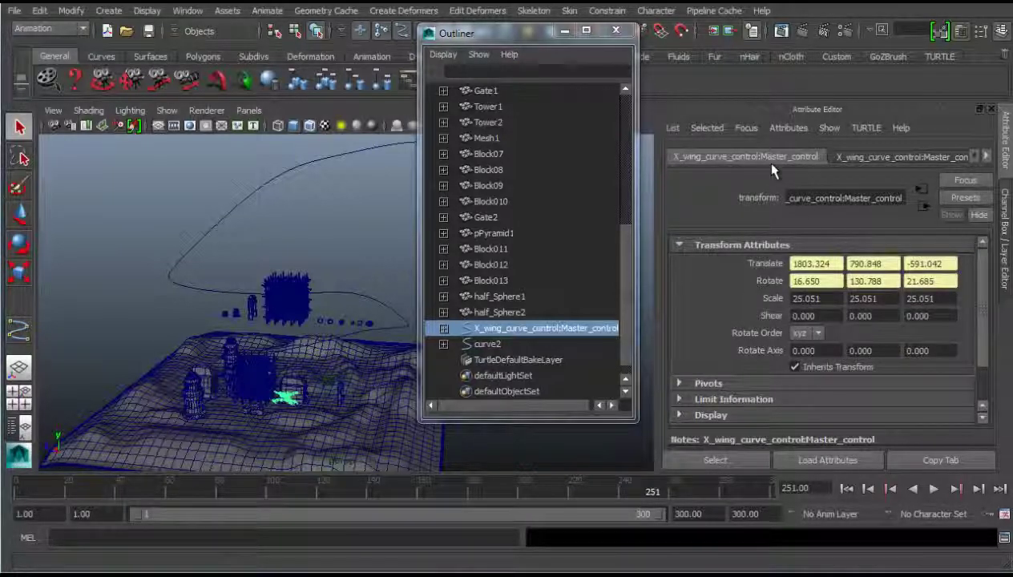
pyautogui.click(874, 158)
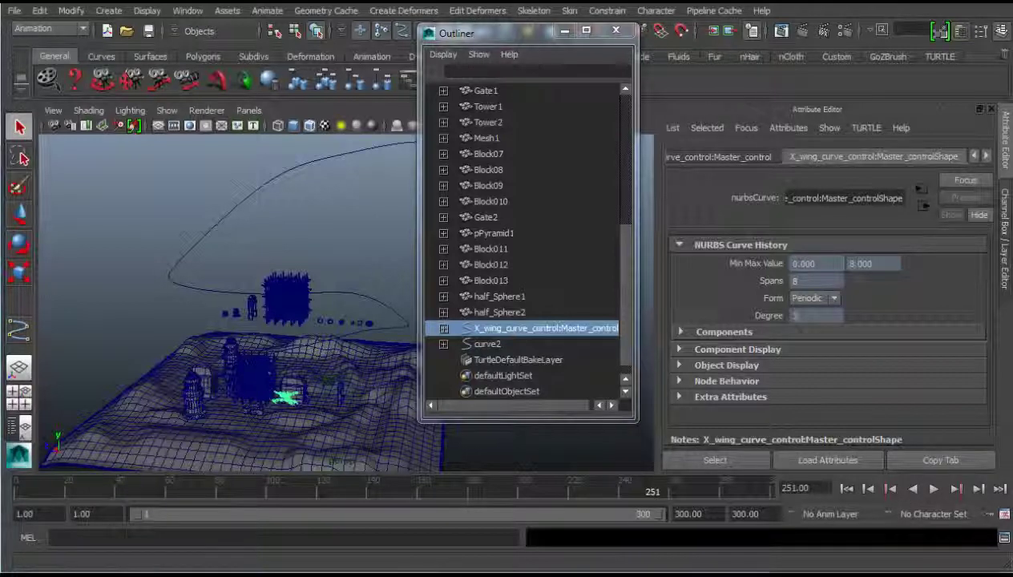
# Step: On the motionPath1 tab, set Front Axis to Z with Up Axis kept at Y
pyautogui.click(923, 205)
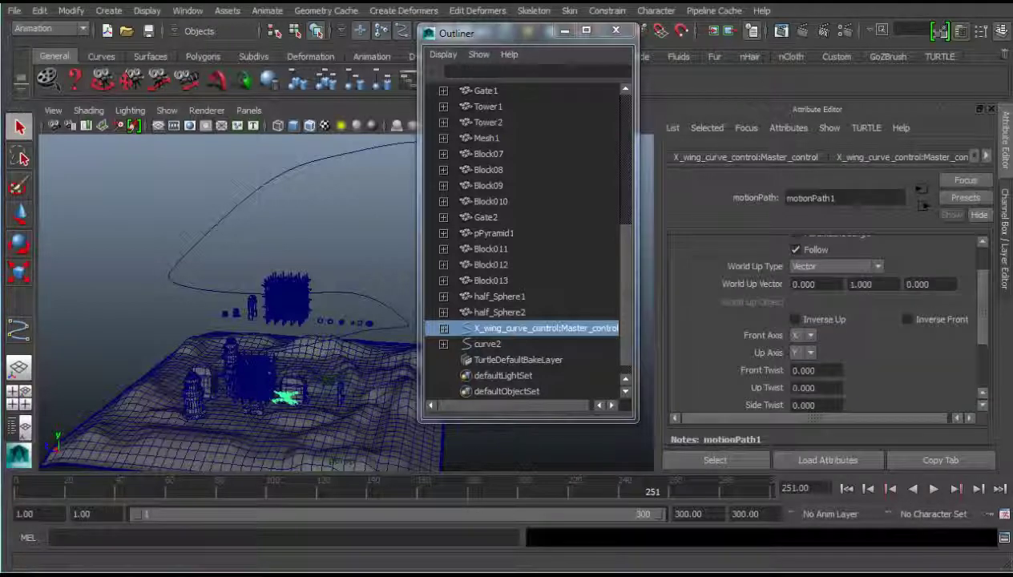
pyautogui.click(986, 158)
pyautogui.click(975, 158)
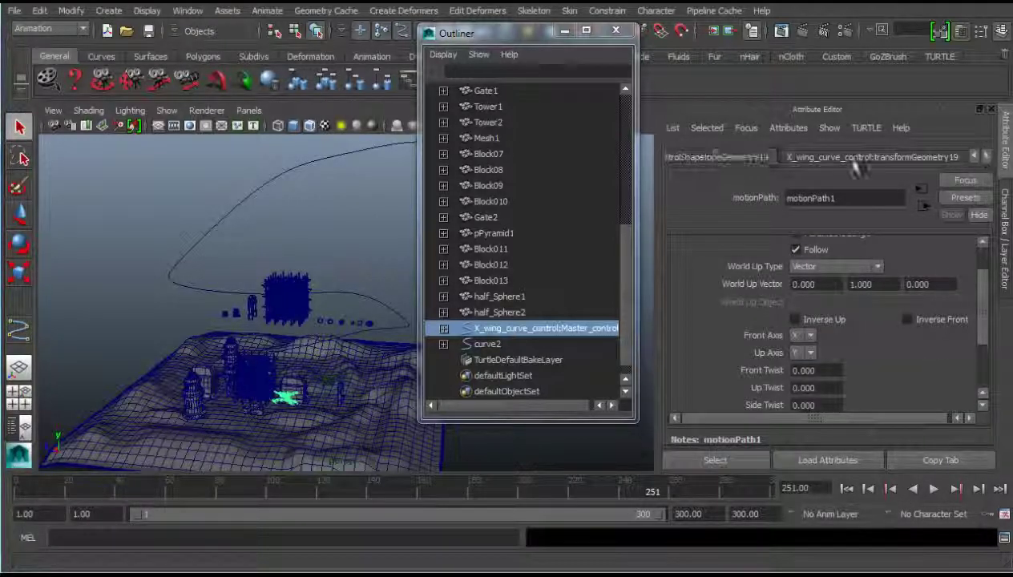
pyautogui.click(976, 158)
pyautogui.click(974, 158)
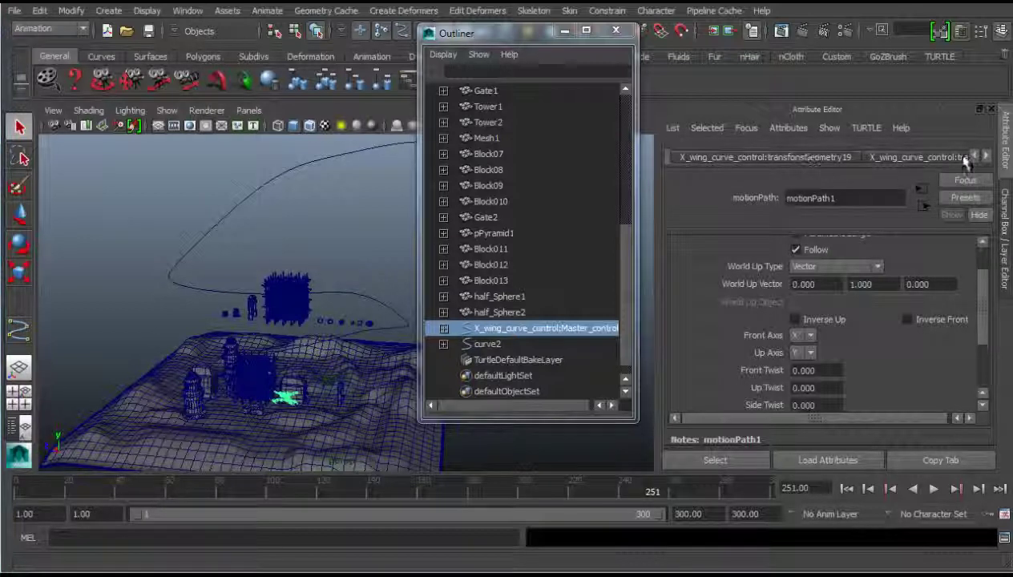
pyautogui.click(974, 158)
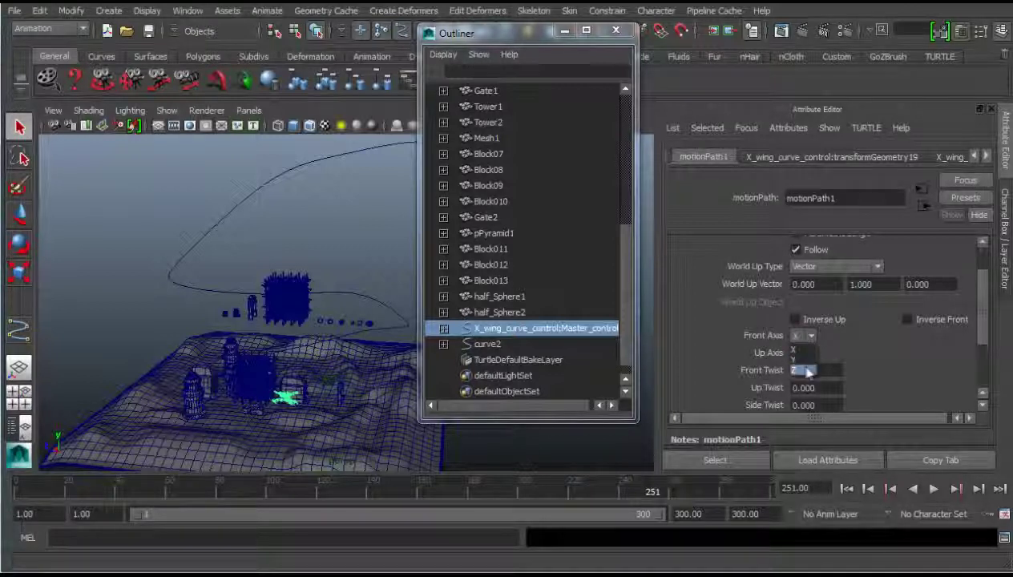
pyautogui.click(809, 361)
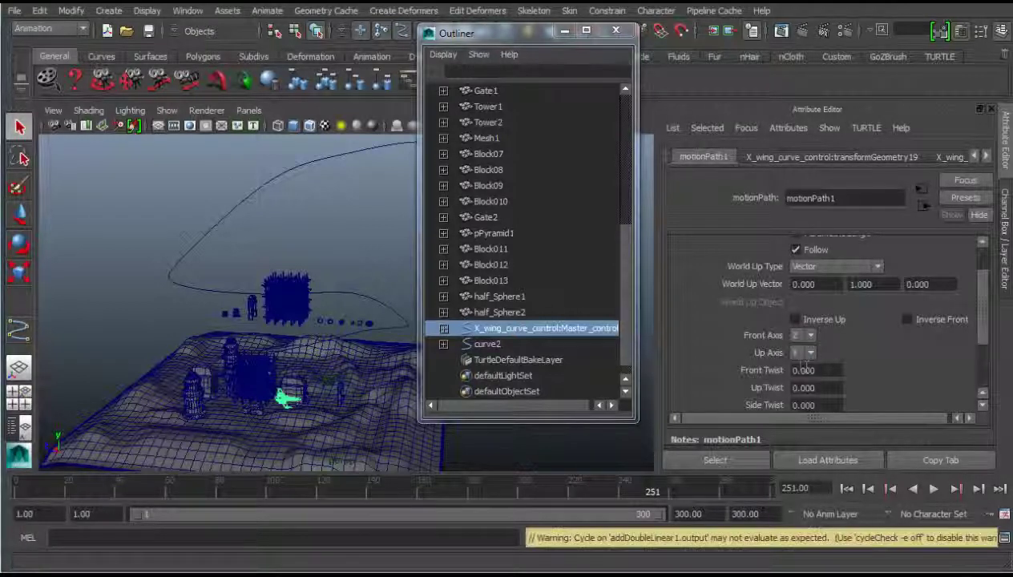
pyautogui.click(713, 463)
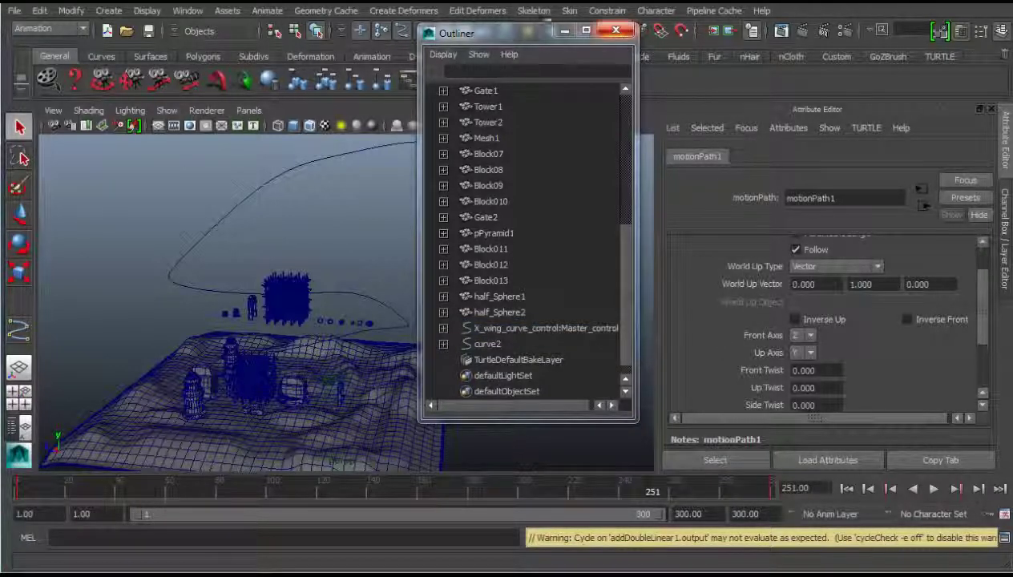
# Step: Play the animation and tumble the view to follow the X-wing past towers and scaffolding
pyautogui.moveTo(513, 40); pyautogui.dragTo(800, 70)
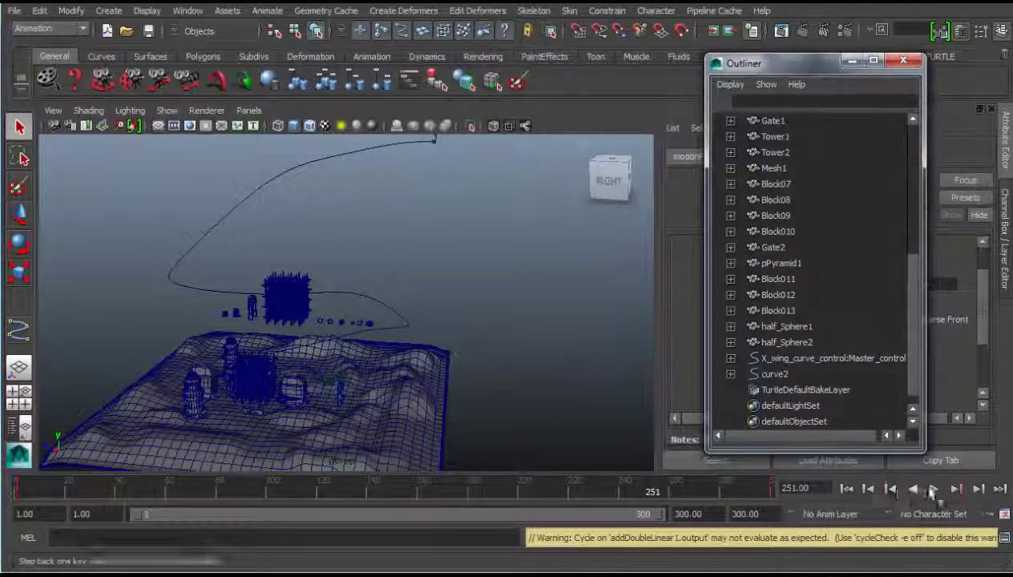
pyautogui.click(933, 489)
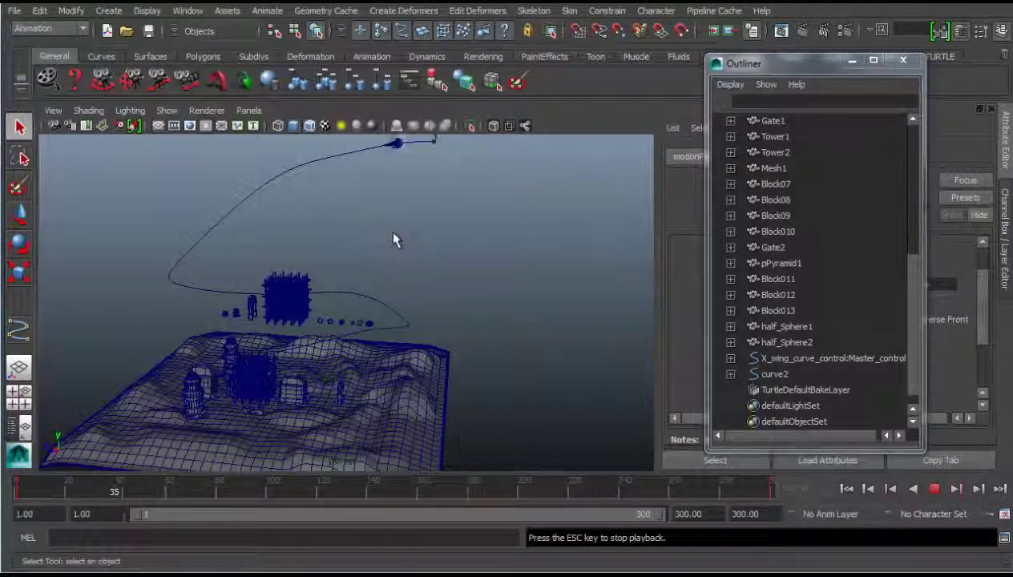
pyautogui.moveTo(396, 242)
pyautogui.keyDown('alt'); pyautogui.mouseDown()
pyautogui.moveTo(422, 231)
pyautogui.moveTo(262, 182)
pyautogui.moveTo(354, 253)
pyautogui.moveTo(335, 258)
pyautogui.moveTo(378, 335)
pyautogui.mouseUp(); pyautogui.keyUp('alt')
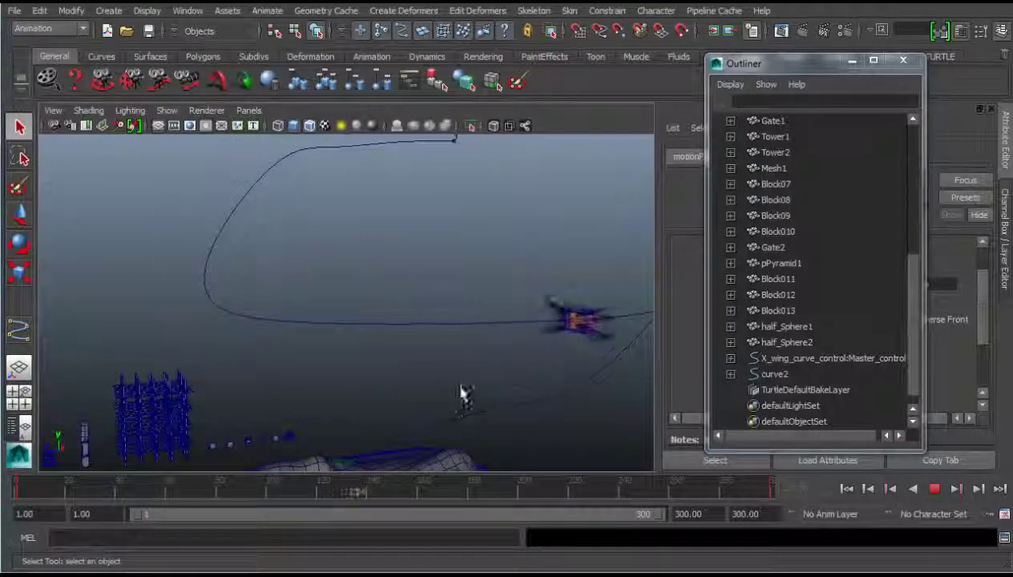
pyautogui.moveTo(463, 395)
pyautogui.keyDown('alt'); pyautogui.mouseDown()
pyautogui.moveTo(413, 300)
pyautogui.moveTo(366, 406)
pyautogui.moveTo(454, 377)
pyautogui.moveTo(427, 262)
pyautogui.moveTo(495, 353)
pyautogui.moveTo(437, 350)
pyautogui.moveTo(348, 368)
pyautogui.moveTo(479, 382)
pyautogui.moveTo(376, 390)
pyautogui.moveTo(208, 375)
pyautogui.moveTo(300, 355)
pyautogui.mouseUp(); pyautogui.keyUp('alt')
pyautogui.moveTo(405, 354)
pyautogui.keyDown('alt'); pyautogui.mouseDown(button='right')
pyautogui.moveTo(403, 400)
pyautogui.moveTo(391, 403)
pyautogui.moveTo(429, 389)
pyautogui.mouseUp(button='right'); pyautogui.keyUp('alt')
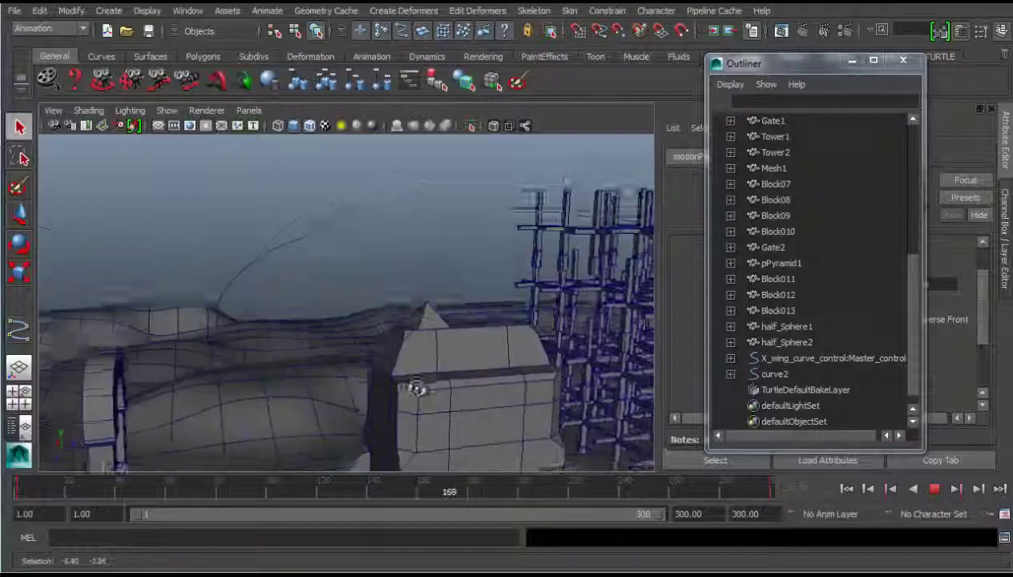
pyautogui.keyDown('alt'); pyautogui.moveTo(413, 388); pyautogui.dragTo(428, 367); pyautogui.keyUp('alt')
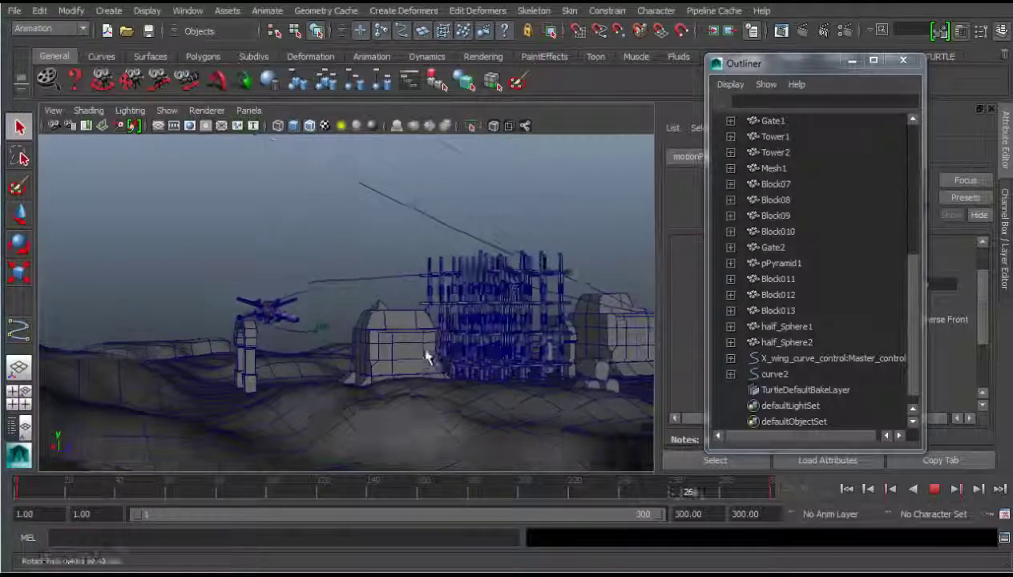
pyautogui.keyDown('alt'); pyautogui.moveTo(417, 347); pyautogui.dragTo(684, 346); pyautogui.keyUp('alt')
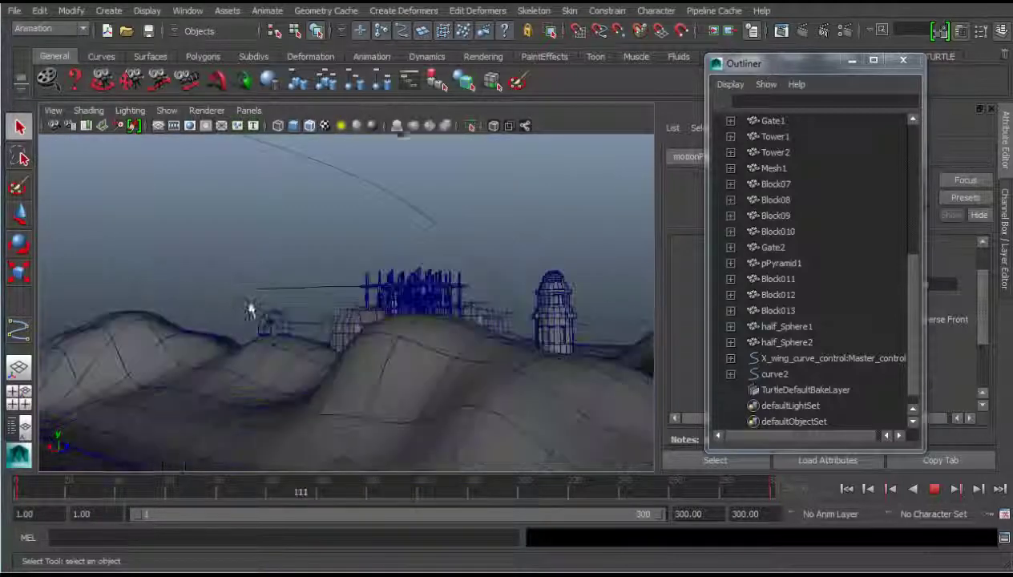
pyautogui.moveTo(249, 310)
pyautogui.keyDown('alt'); pyautogui.mouseDown()
pyautogui.moveTo(270, 294)
pyautogui.moveTo(248, 305)
pyautogui.moveTo(314, 320)
pyautogui.moveTo(111, 307)
pyautogui.mouseUp(); pyautogui.keyUp('alt')
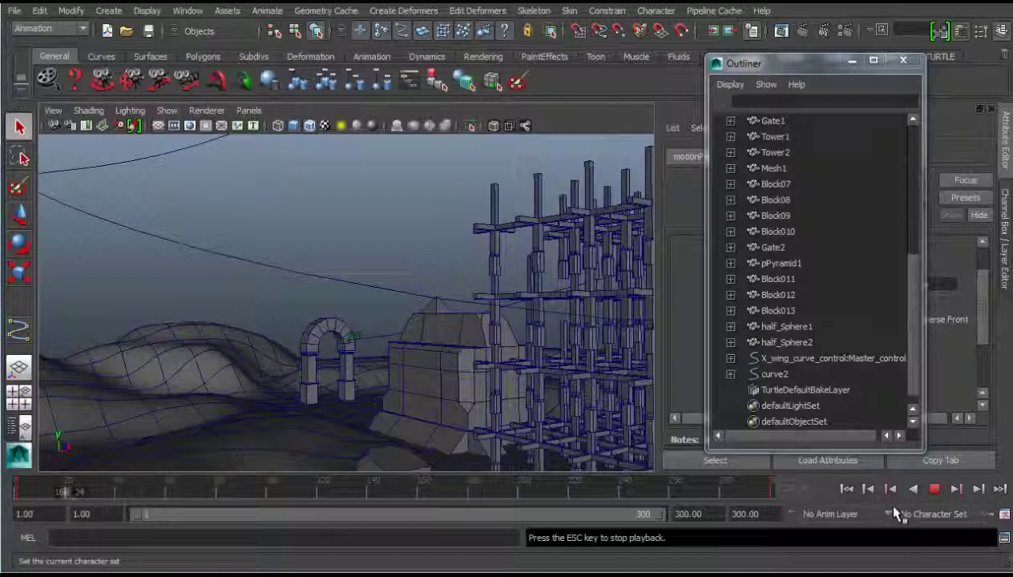
# Step: Stop playback and extend the animation end and playback range to frame 600
pyautogui.press('Escape')
pyautogui.write('600')
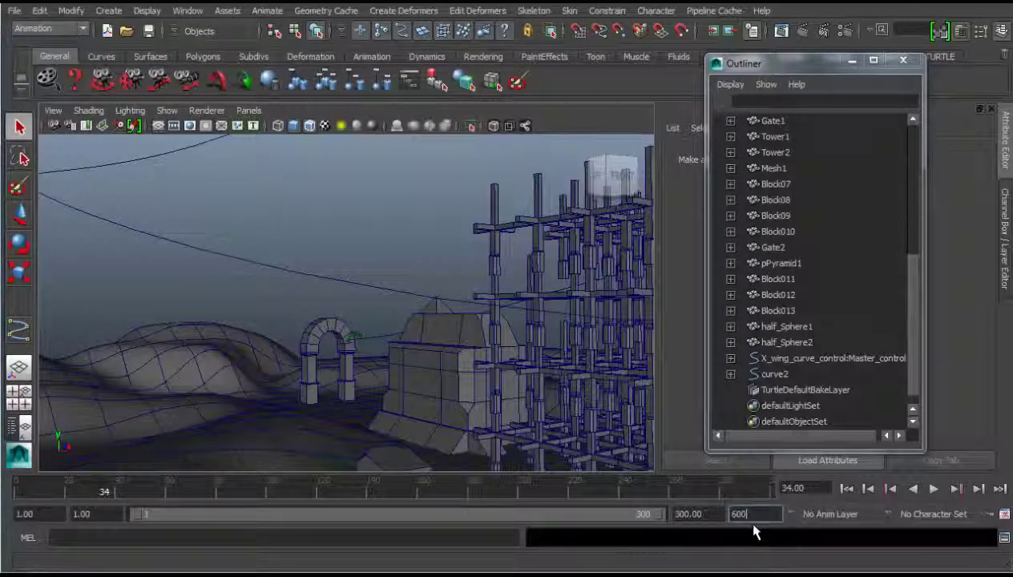
pyautogui.press('Return')
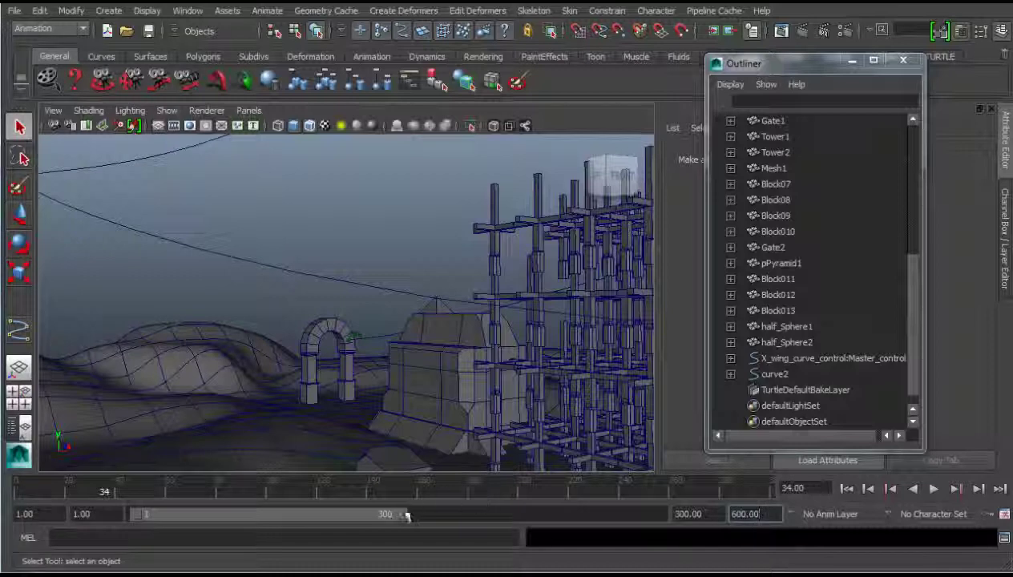
pyautogui.moveTo(403, 517); pyautogui.dragTo(658, 514)
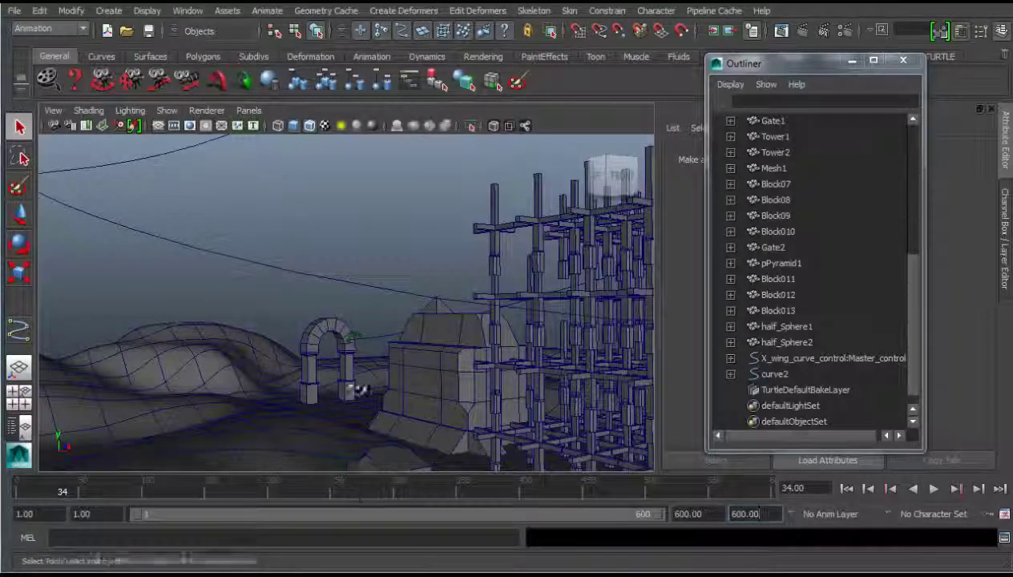
pyautogui.moveTo(350, 388)
pyautogui.keyDown('alt'); pyautogui.mouseDown()
pyautogui.moveTo(379, 387)
pyautogui.moveTo(388, 422)
pyautogui.moveTo(396, 407)
pyautogui.mouseUp(); pyautogui.keyUp('alt')
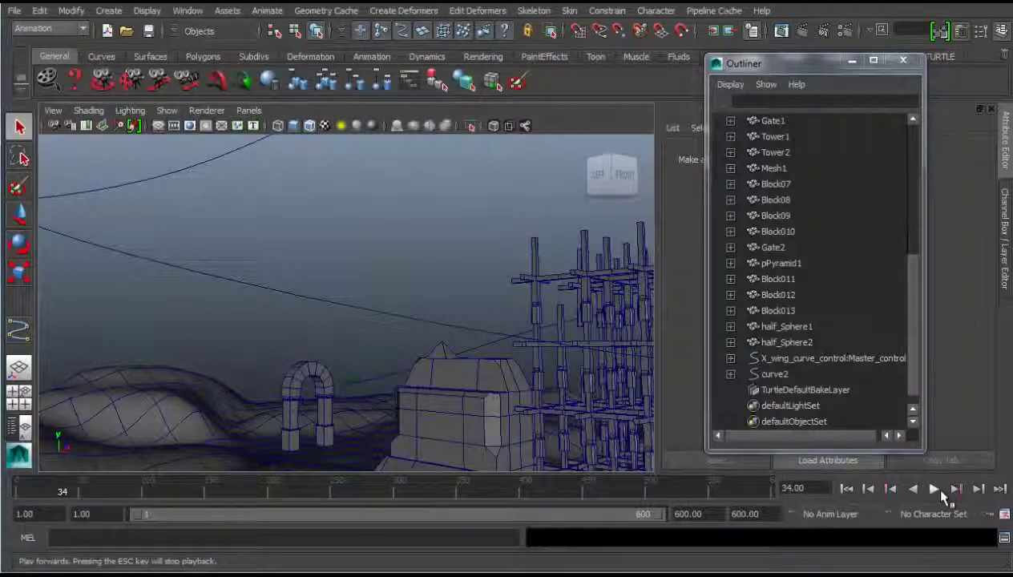
# Step: Play the flight and follow the X-wing up close as it passes the building
pyautogui.click(934, 488)
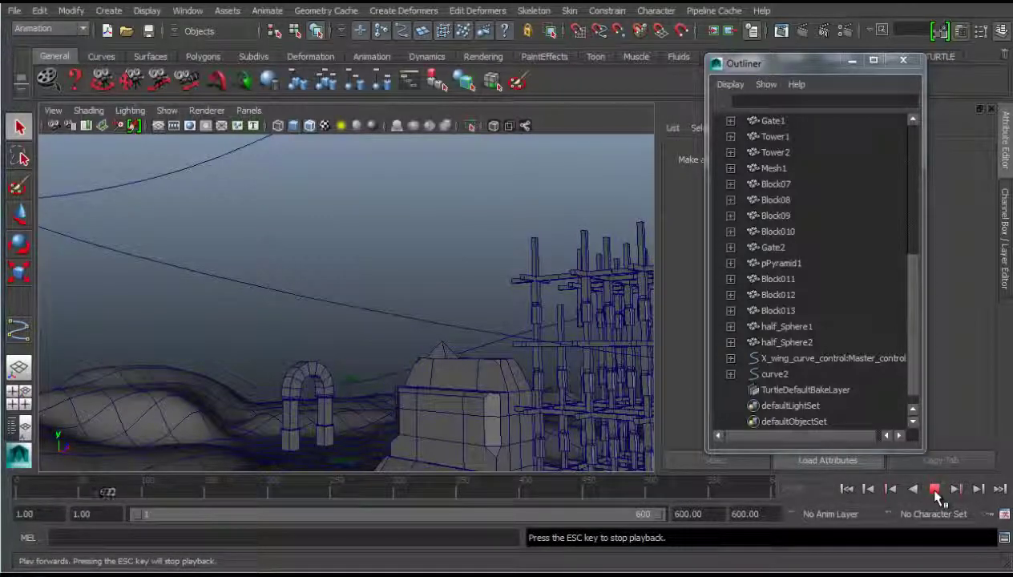
pyautogui.moveTo(391, 301)
pyautogui.keyDown('alt'); pyautogui.mouseDown(button='right')
pyautogui.moveTo(465, 296)
pyautogui.moveTo(437, 411)
pyautogui.moveTo(373, 149)
pyautogui.moveTo(349, 451)
pyautogui.moveTo(413, 424)
pyautogui.moveTo(418, 434)
pyautogui.mouseUp(button='right'); pyautogui.keyUp('alt')
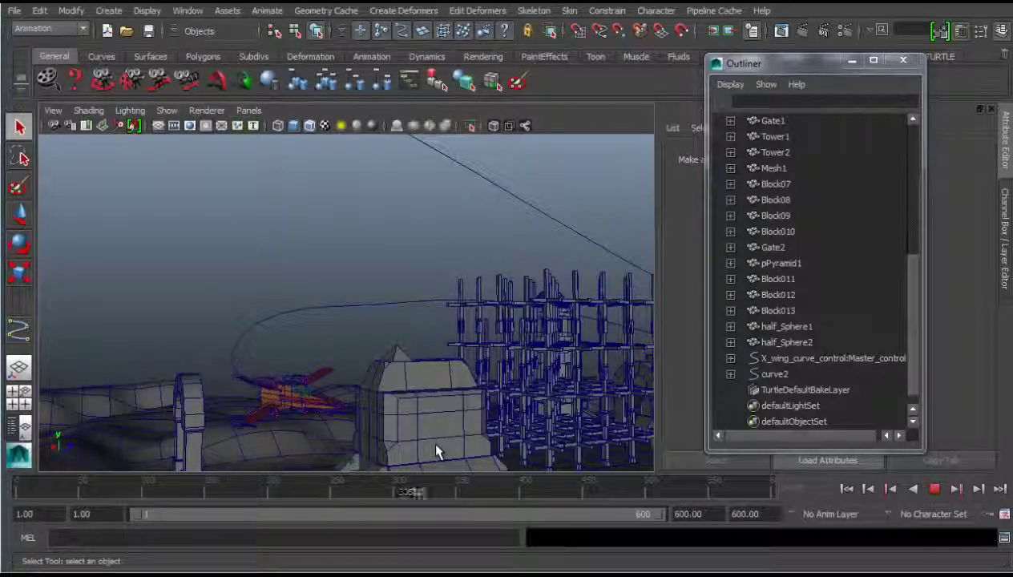
pyautogui.keyDown('alt'); pyautogui.moveTo(439, 450); pyautogui.dragTo(300, 441); pyautogui.keyUp('alt')
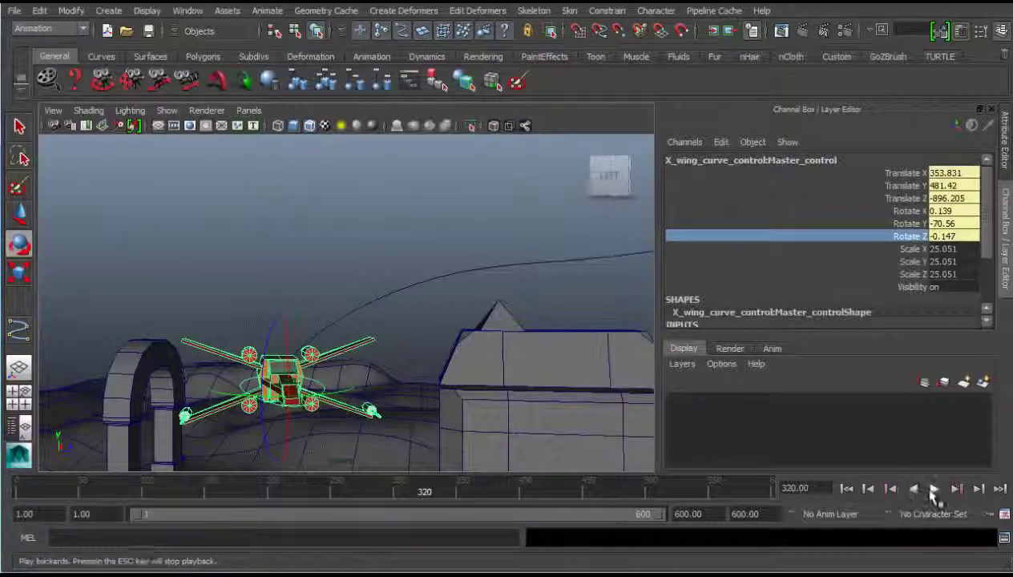
pyautogui.click(932, 487)
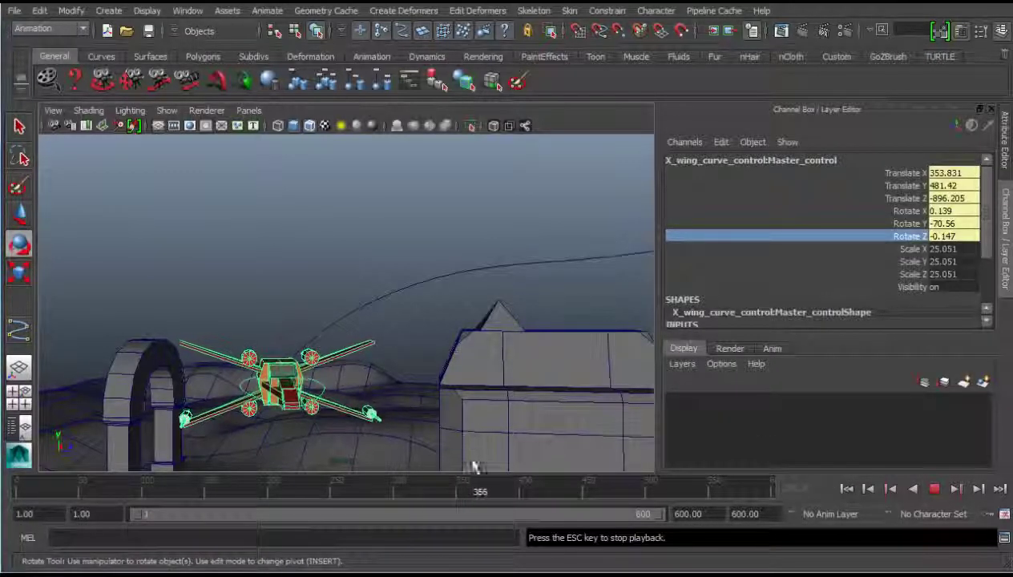
# Step: Scrub back through the flight, then orbit out to view the whole terrain from above and behind
pyautogui.click(108, 491)
pyautogui.moveTo(108, 490); pyautogui.dragTo(370, 501)
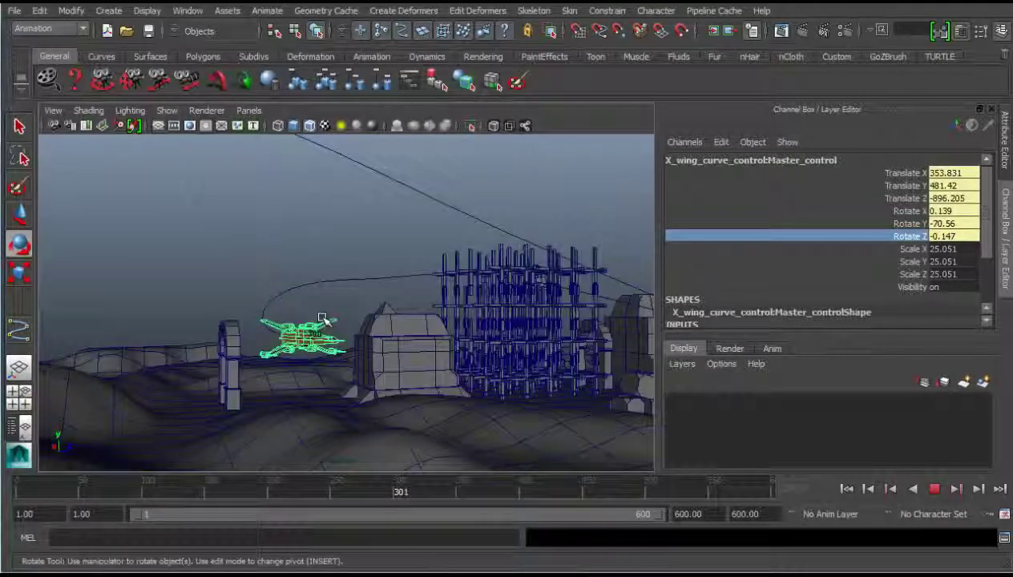
pyautogui.keyDown('alt'); pyautogui.moveTo(321, 457); pyautogui.dragTo(385, 337); pyautogui.keyUp('alt')
pyautogui.moveTo(332, 346)
pyautogui.keyDown('alt'); pyautogui.mouseDown()
pyautogui.moveTo(346, 294)
pyautogui.moveTo(350, 310)
pyautogui.moveTo(534, 311)
pyautogui.mouseUp(); pyautogui.keyUp('alt')
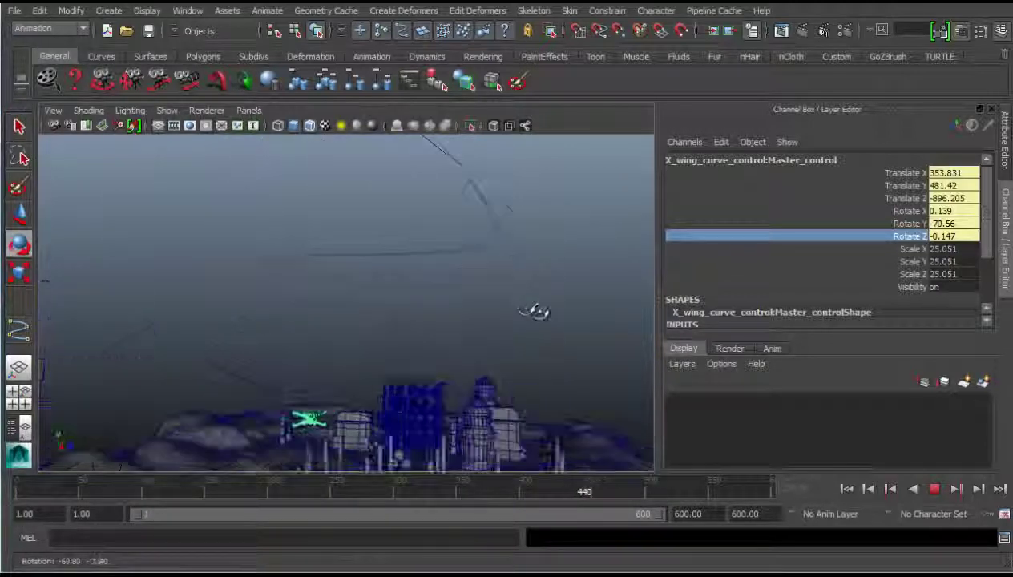
pyautogui.keyDown('alt'); pyautogui.moveTo(347, 313); pyautogui.dragTo(14, 296); pyautogui.keyUp('alt')
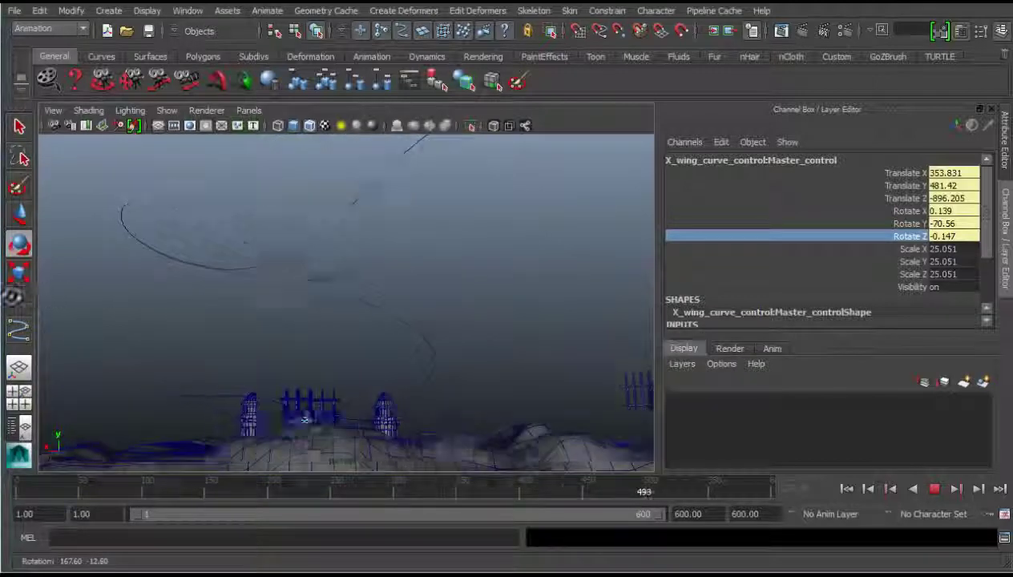